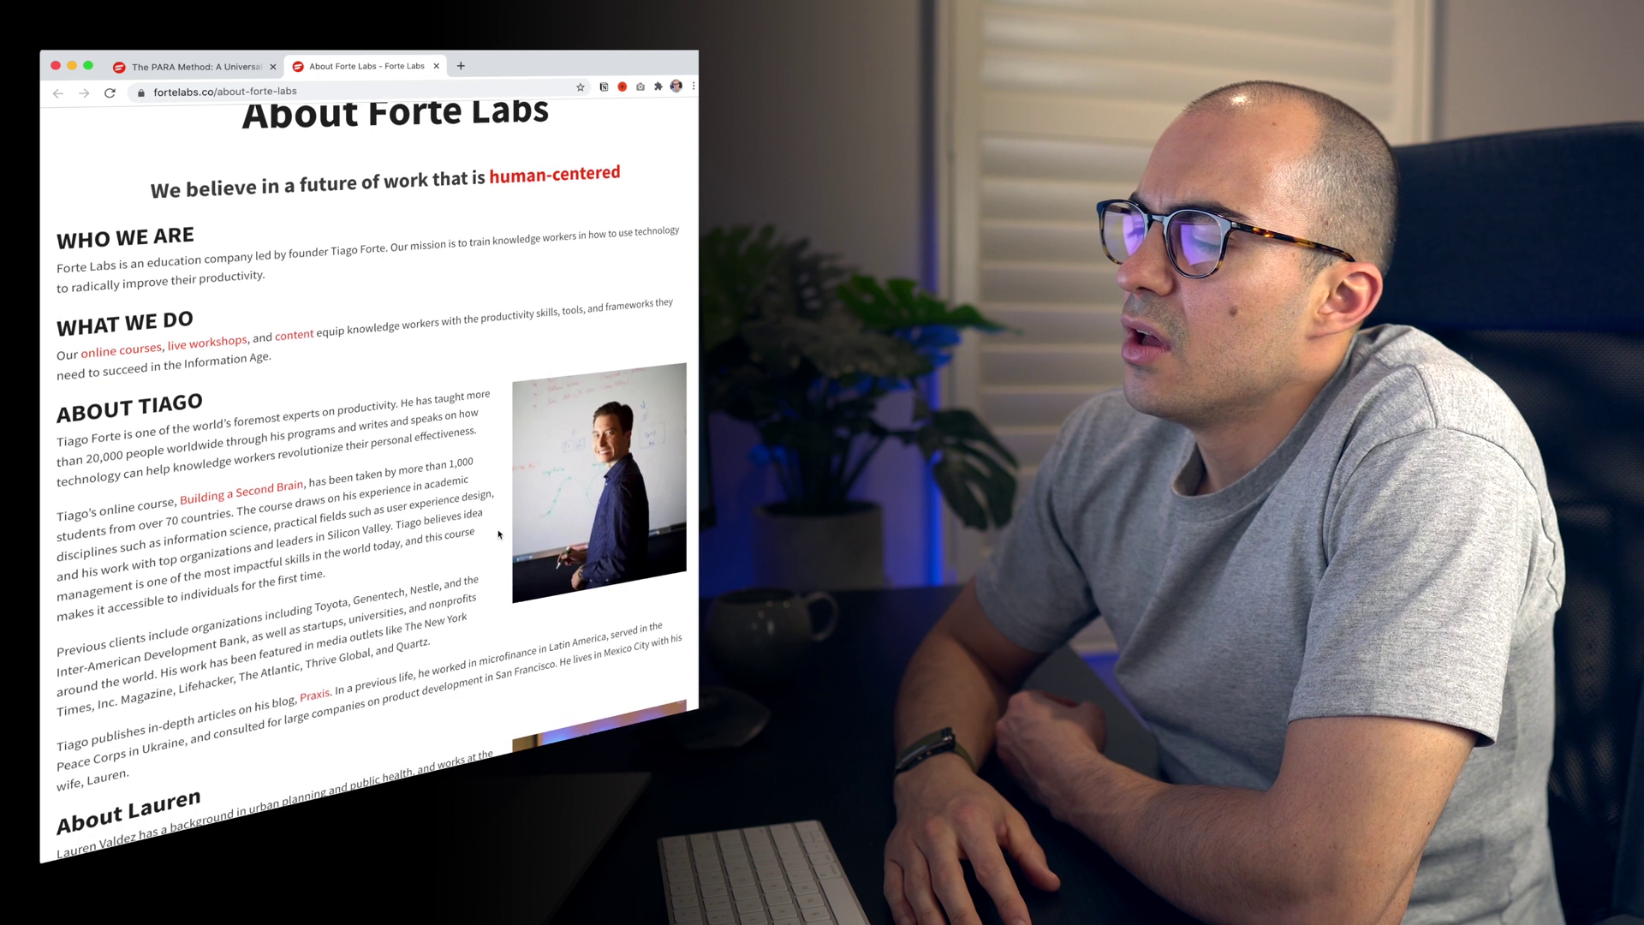
# Step: Scroll through the PARA Method article's definitions and diagrams
pyautogui.scroll(-2, 498, 535)
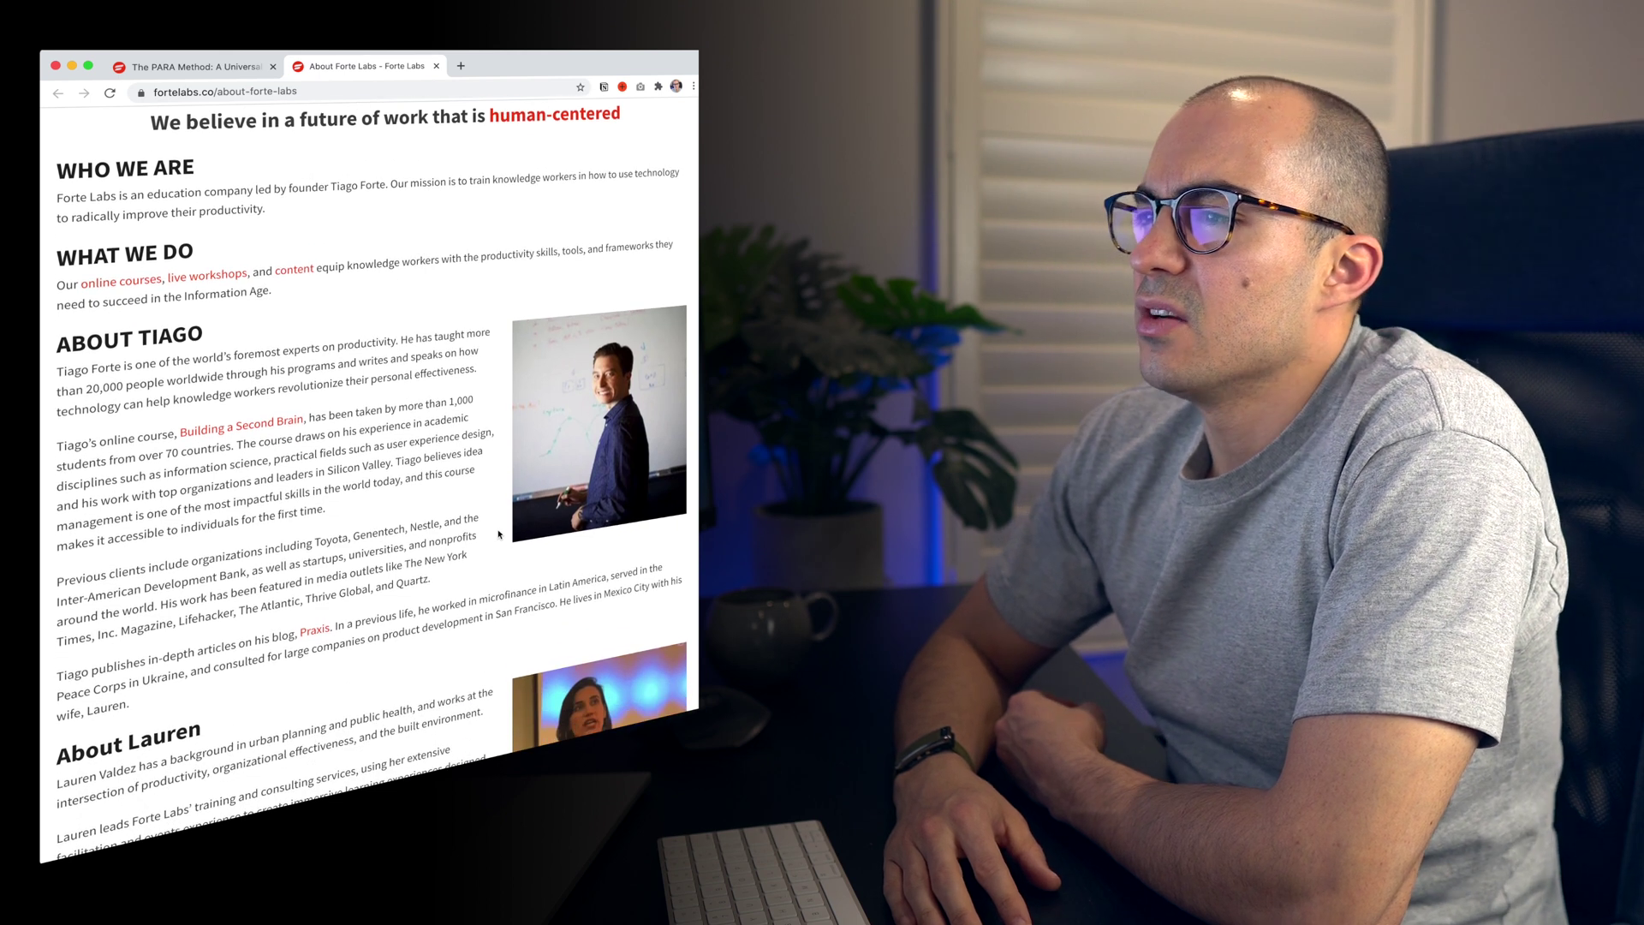
pyautogui.scroll(-5, 498, 534)
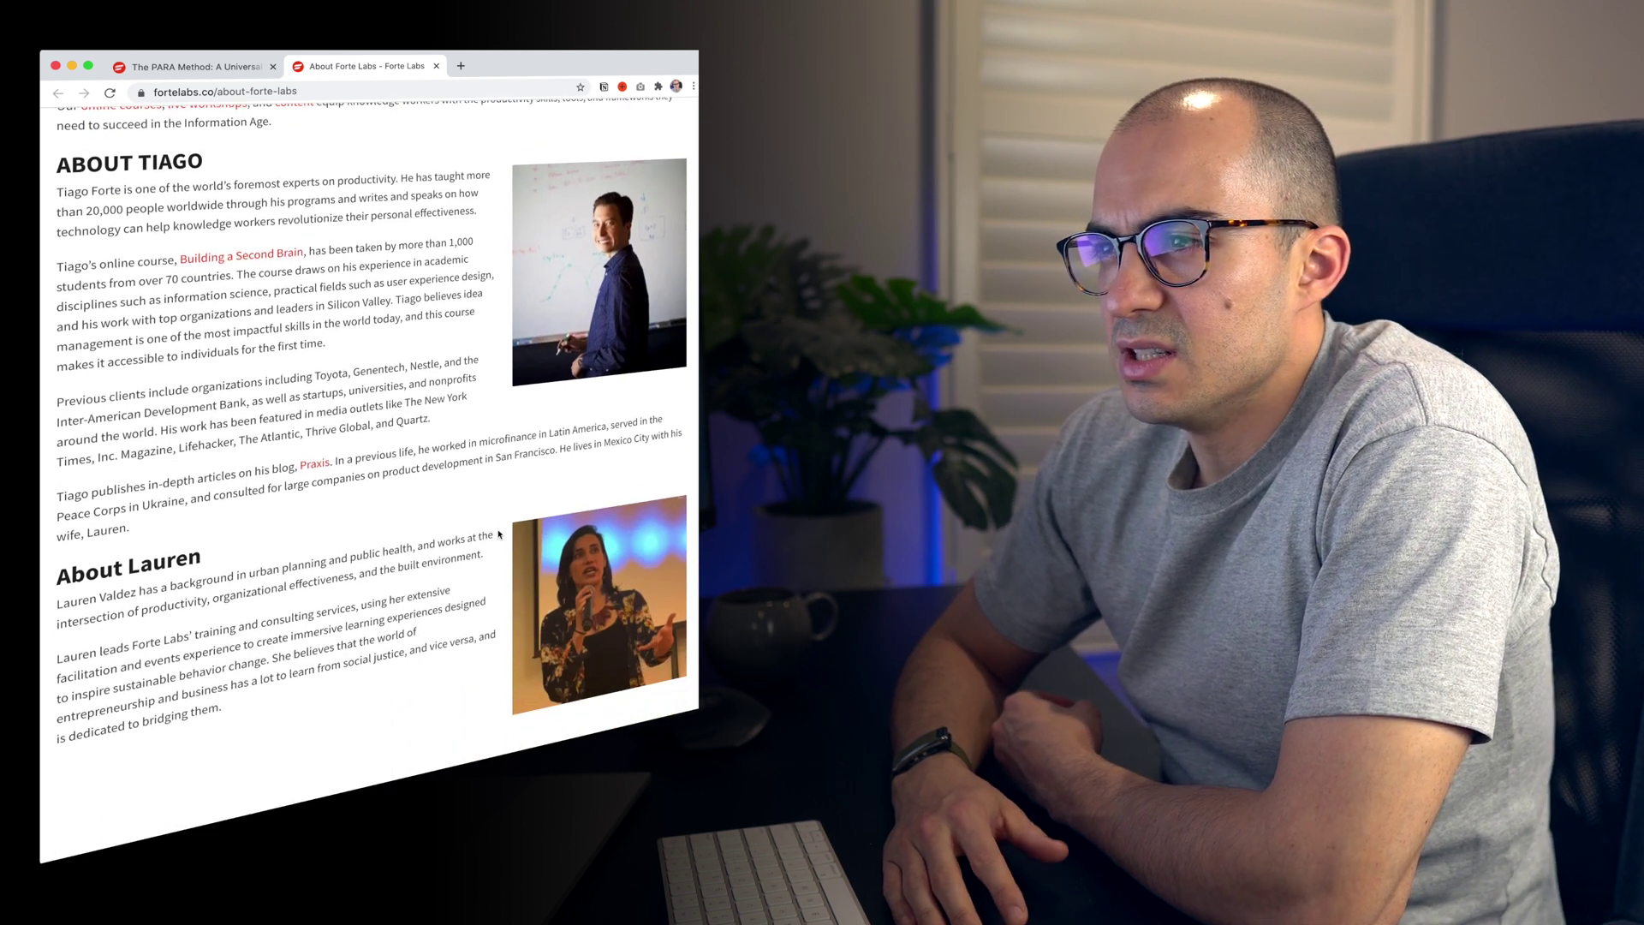
pyautogui.scroll(-2, 498, 534)
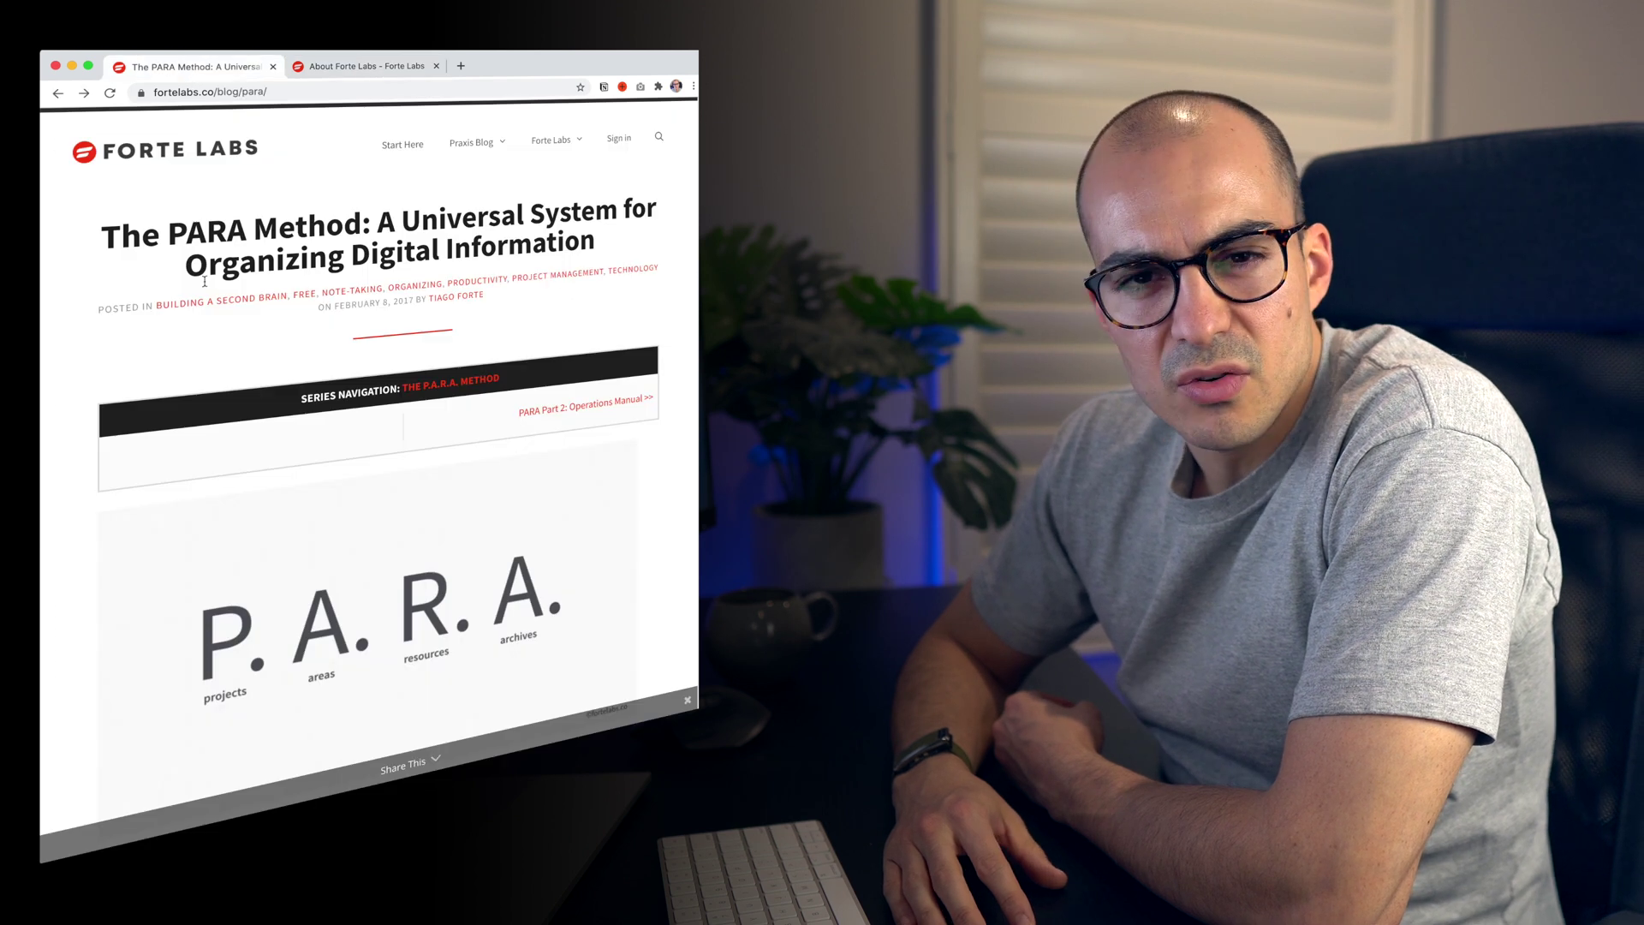
pyautogui.scroll(-5, 206, 285)
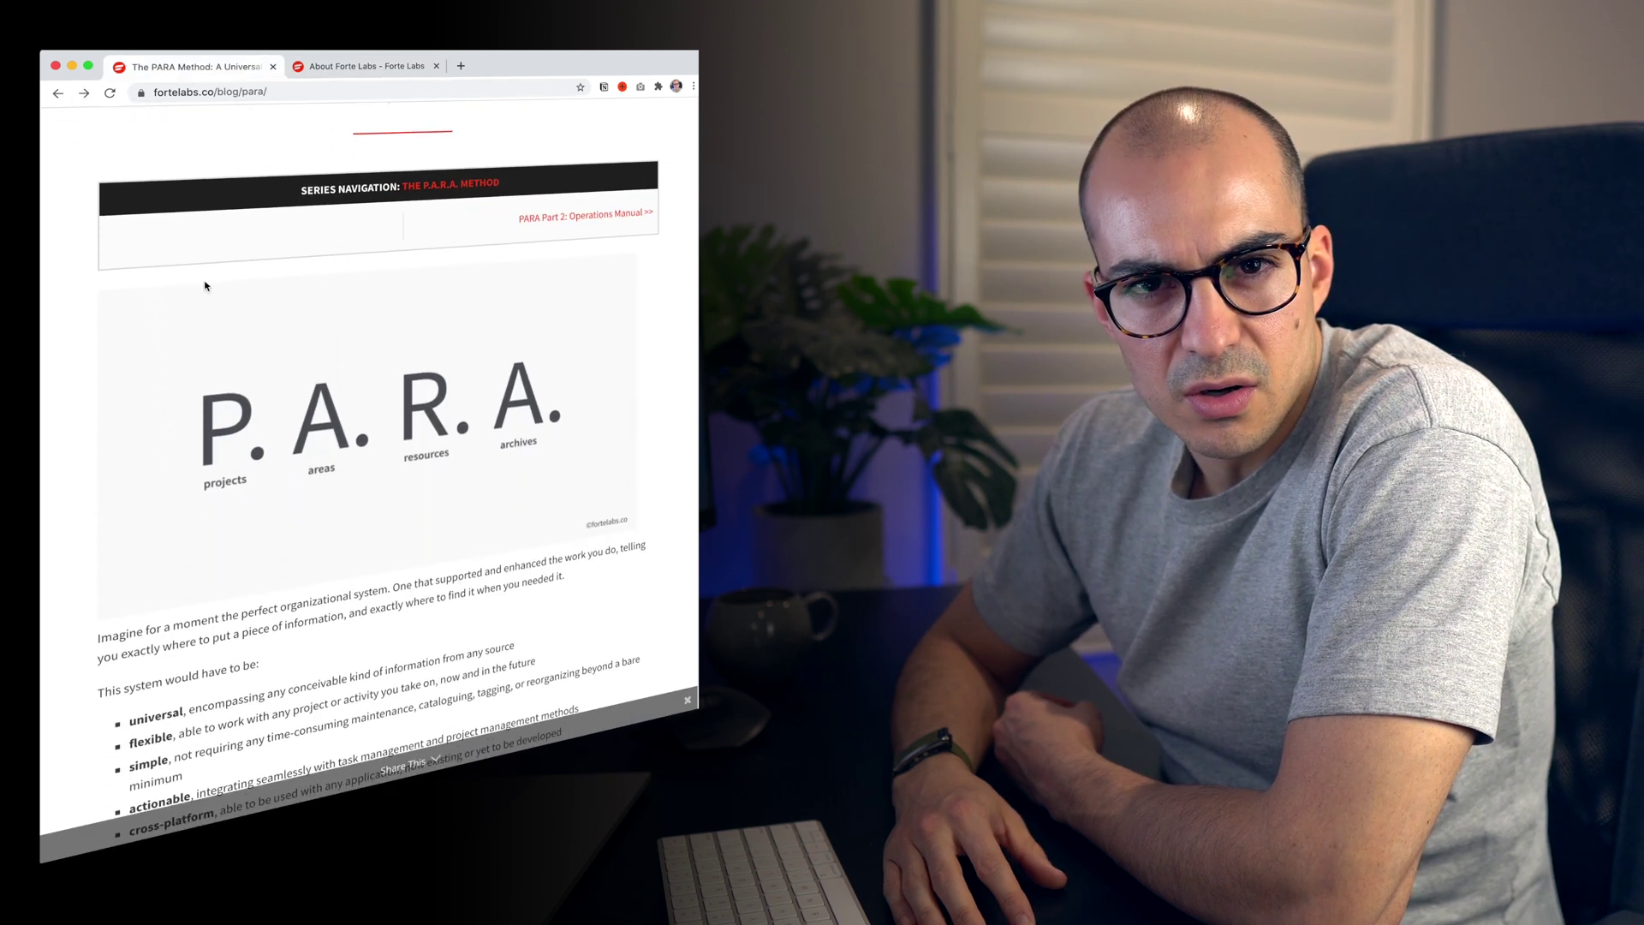
pyautogui.scroll(-9, 205, 285)
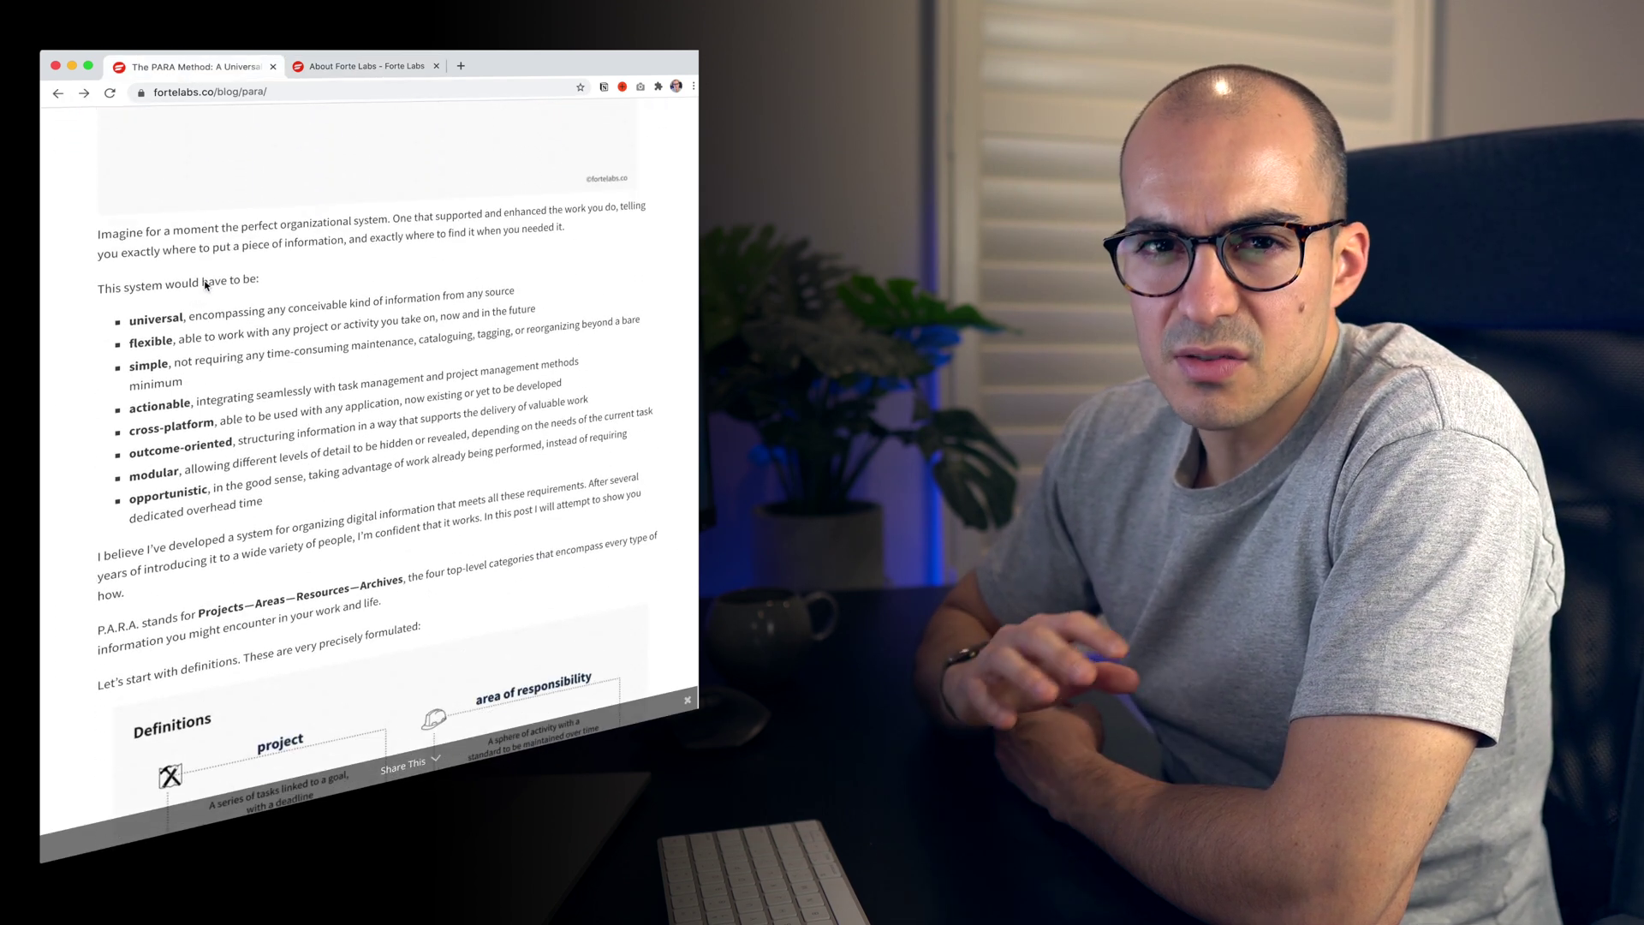
pyautogui.scroll(-5, 205, 286)
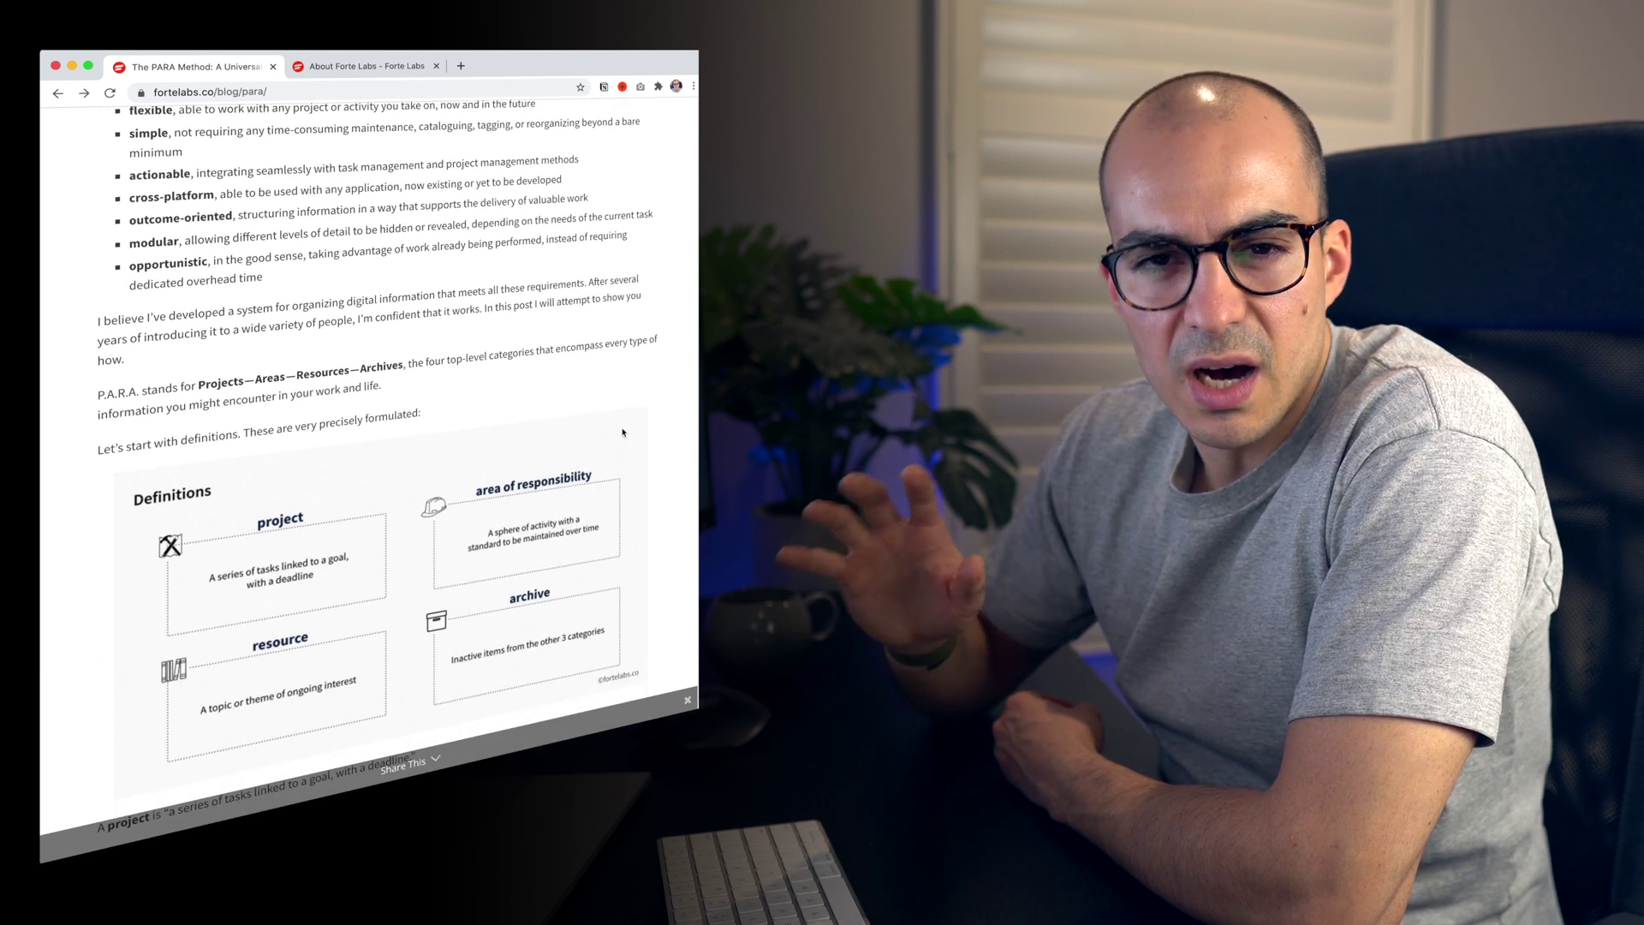
pyautogui.scroll(-7, 622, 431)
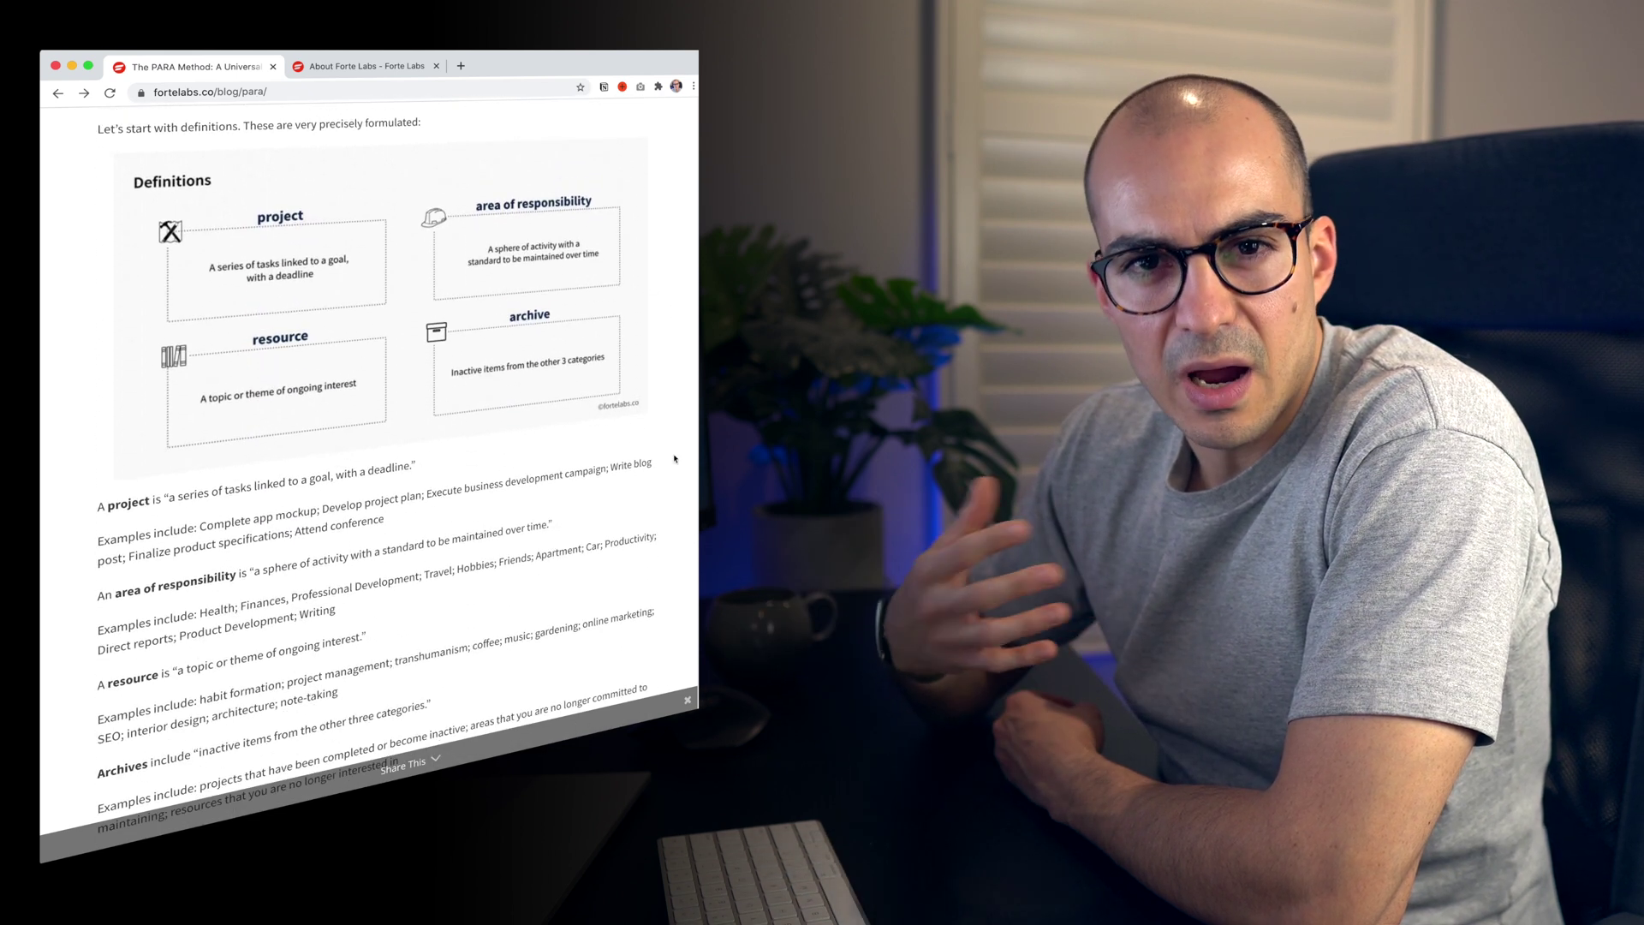
pyautogui.scroll(-8, 675, 459)
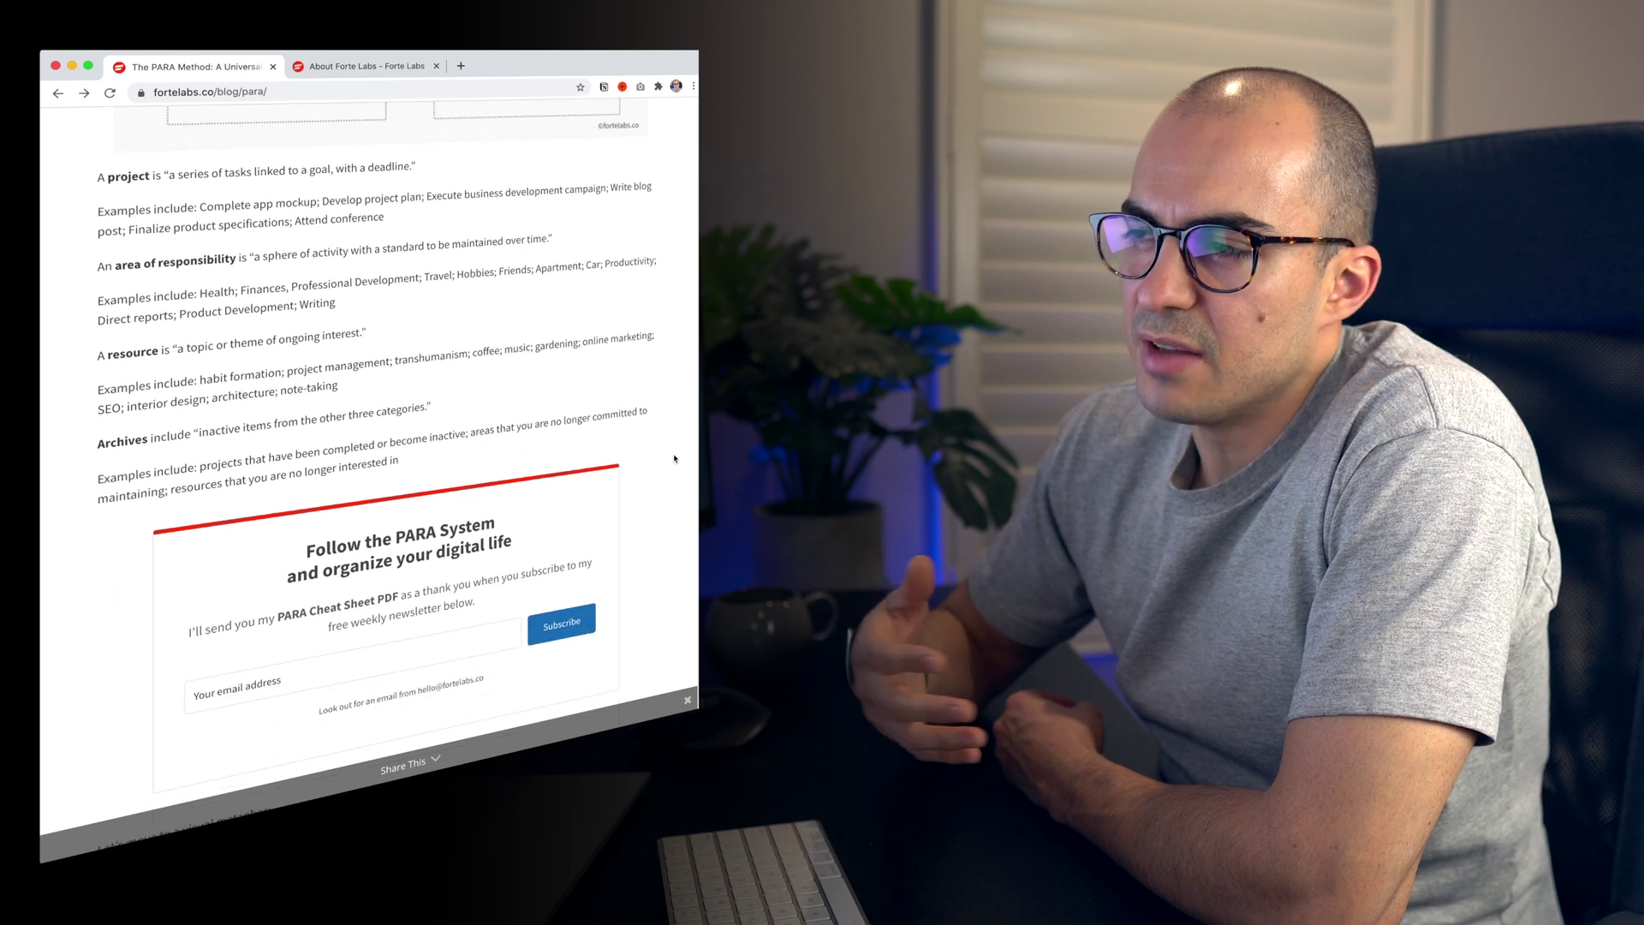
pyautogui.scroll(-6, 674, 459)
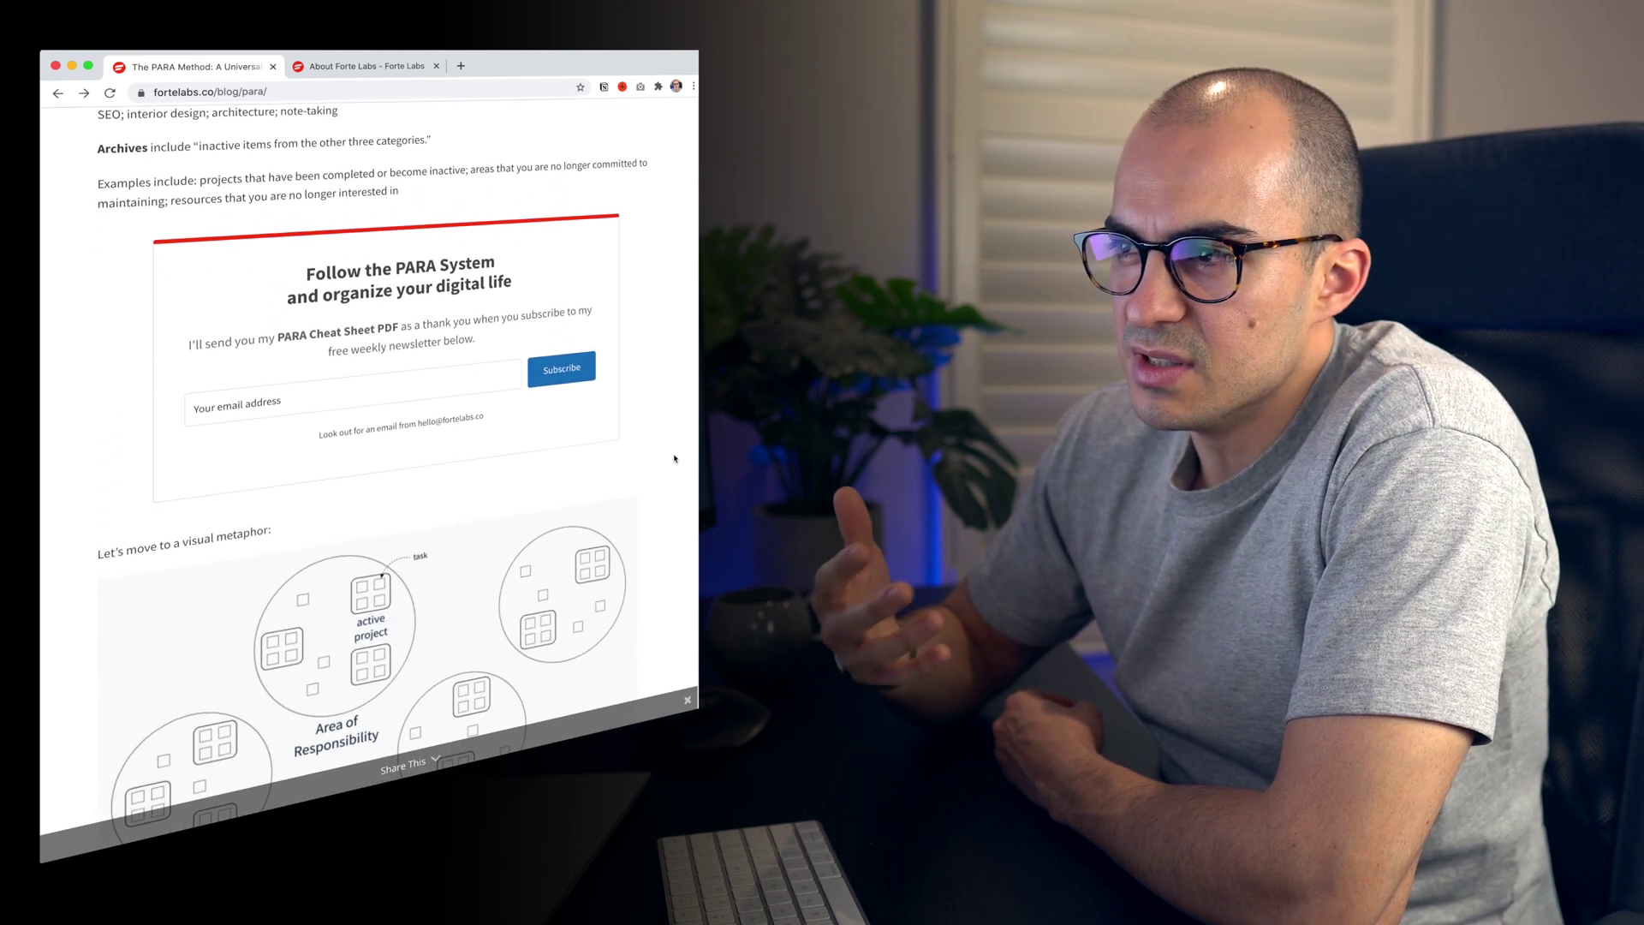
pyautogui.scroll(-5, 674, 459)
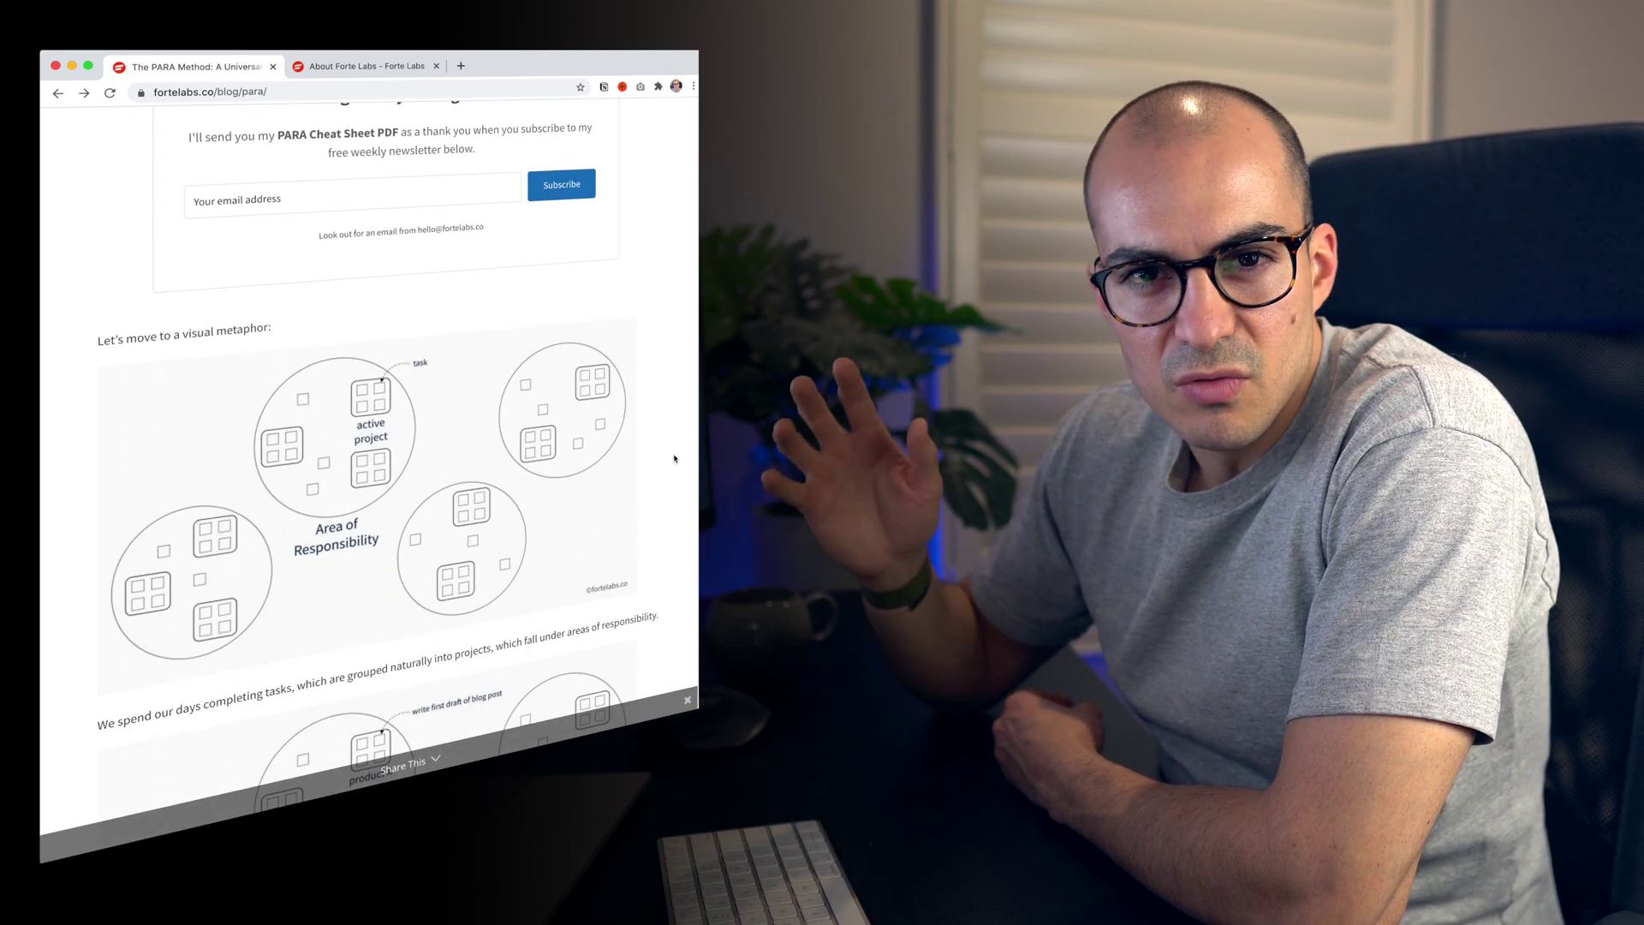
pyautogui.scroll(-8, 675, 459)
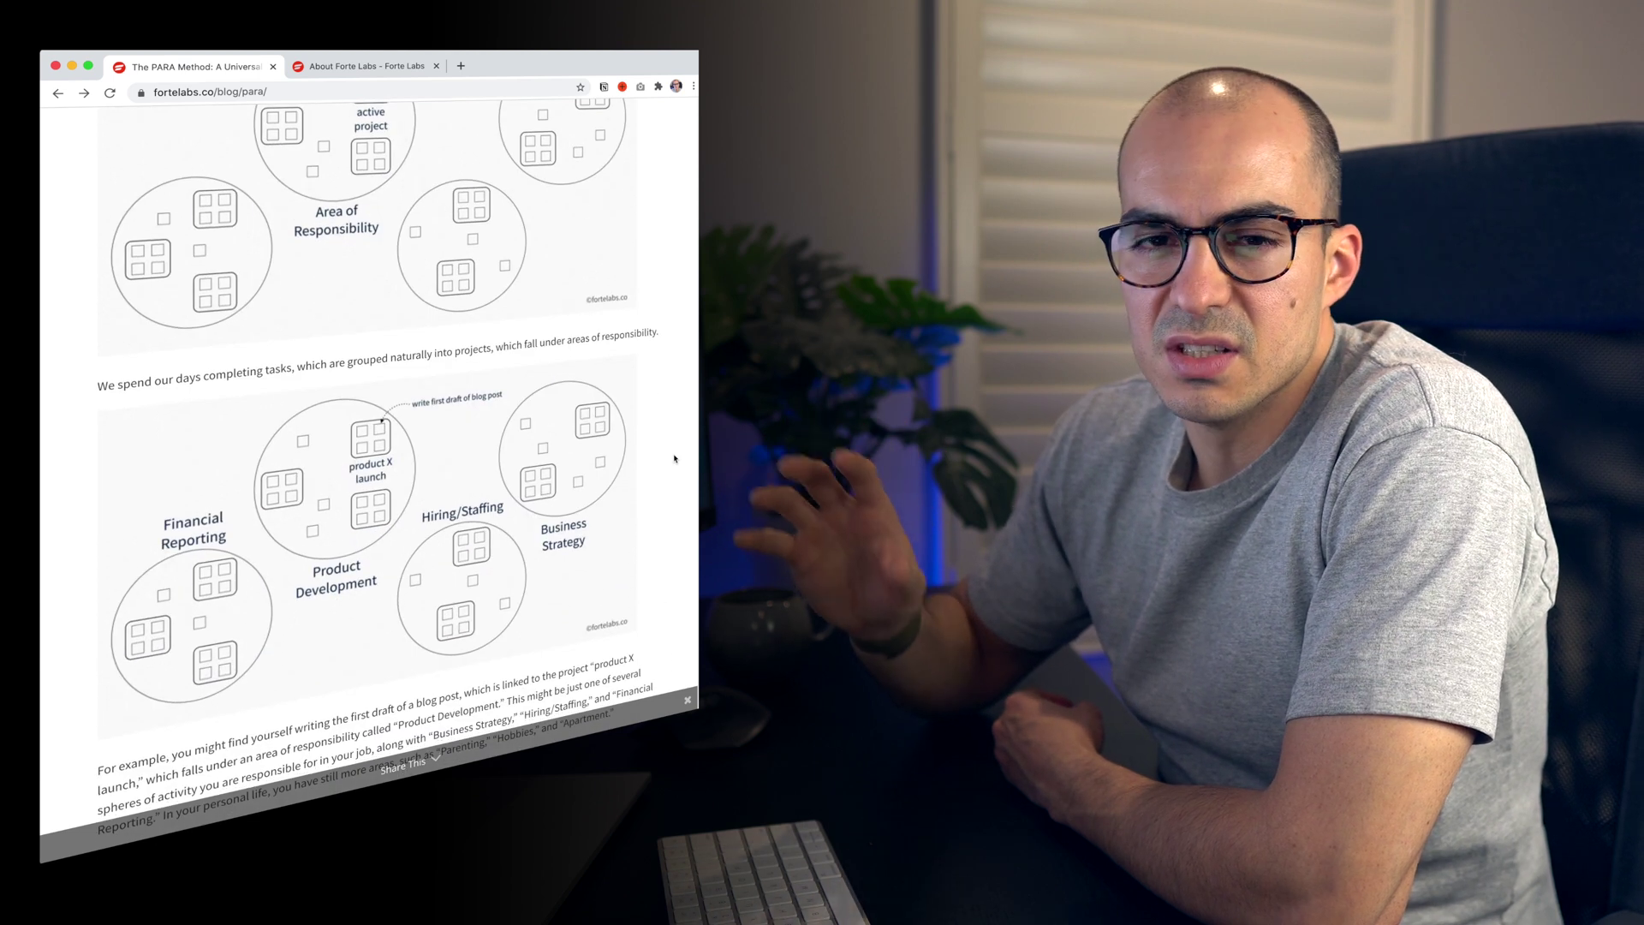
pyautogui.scroll(-15, 674, 459)
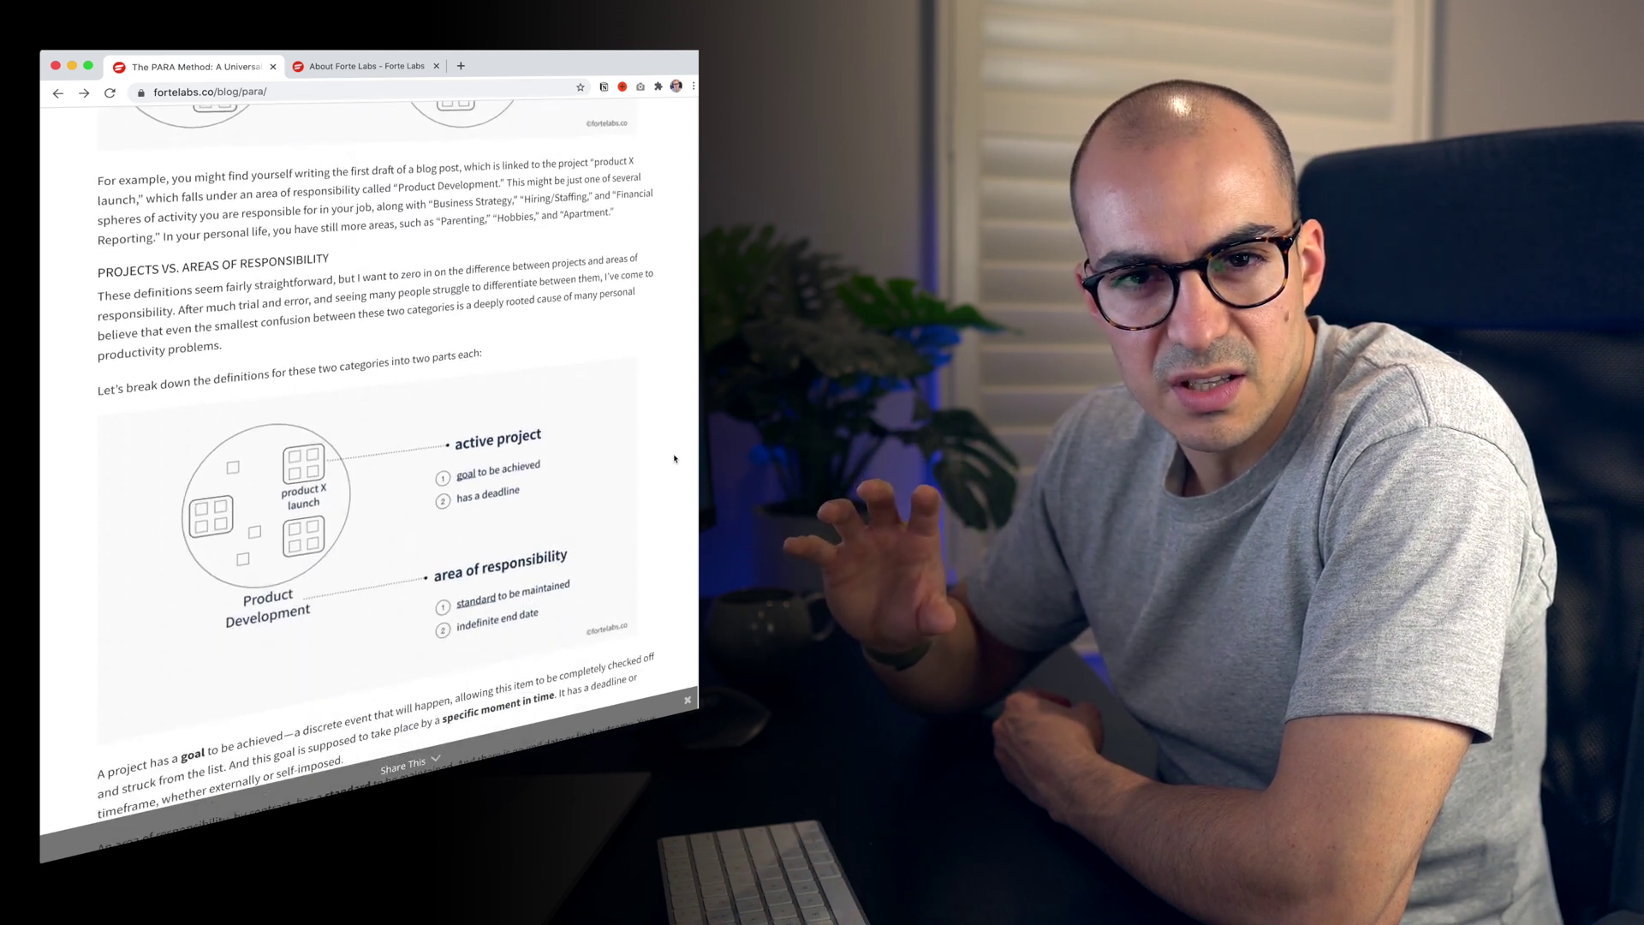
pyautogui.scroll(-7, 675, 459)
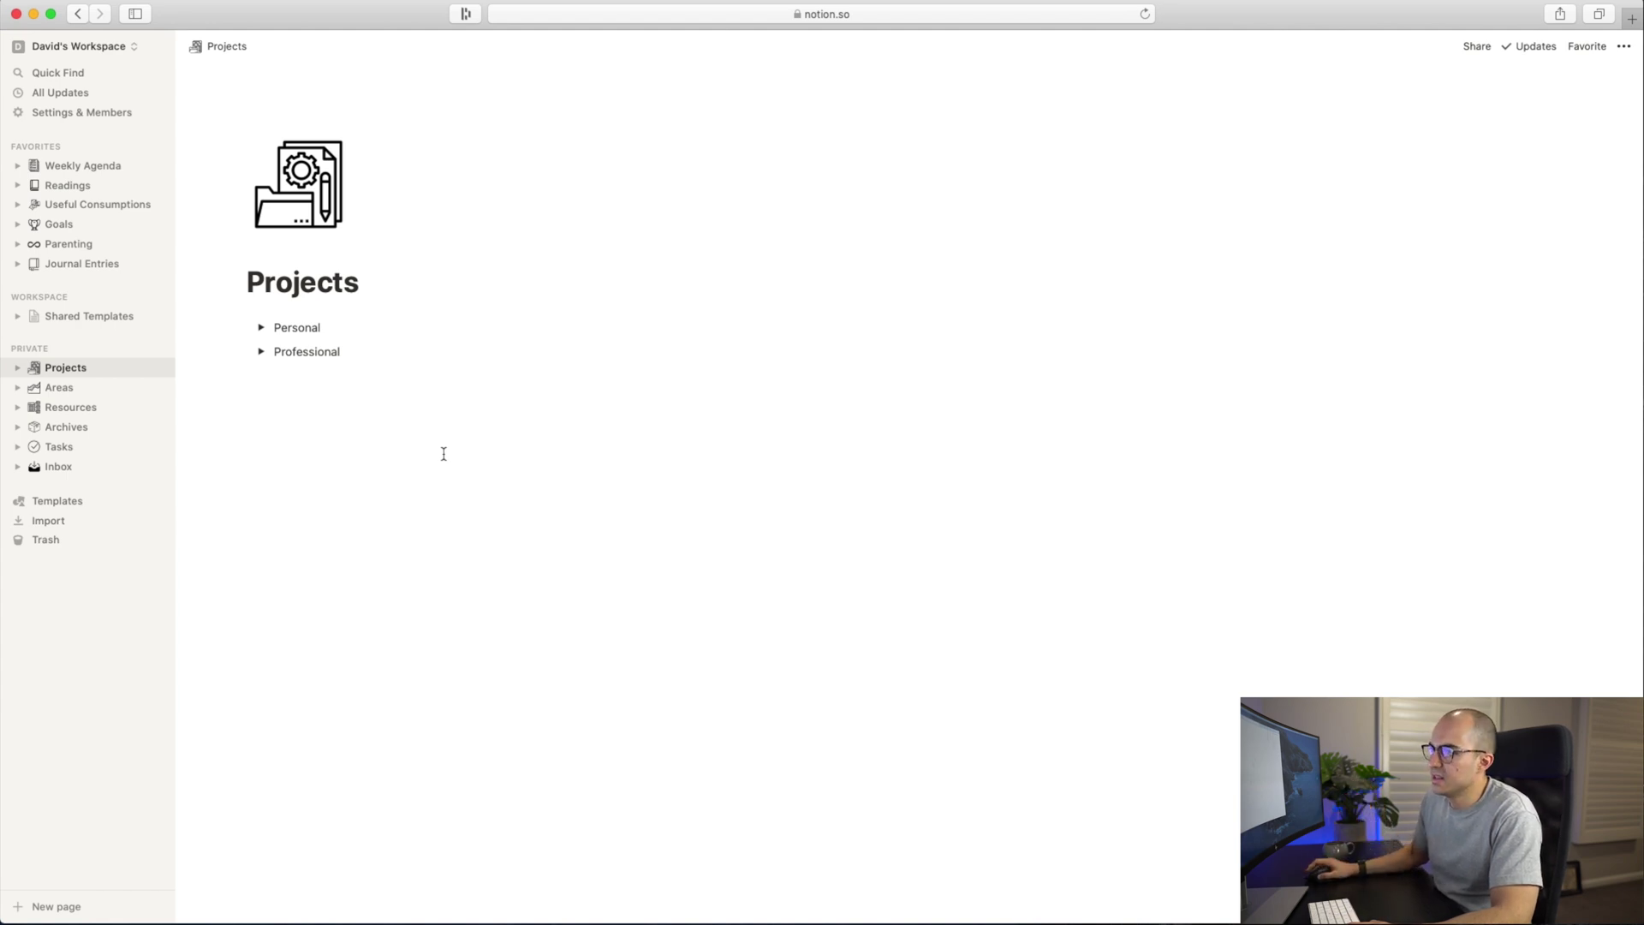
# Step: Expand the Personal projects board, group it by Project Category, then regroup by Status
pyautogui.click(261, 328)
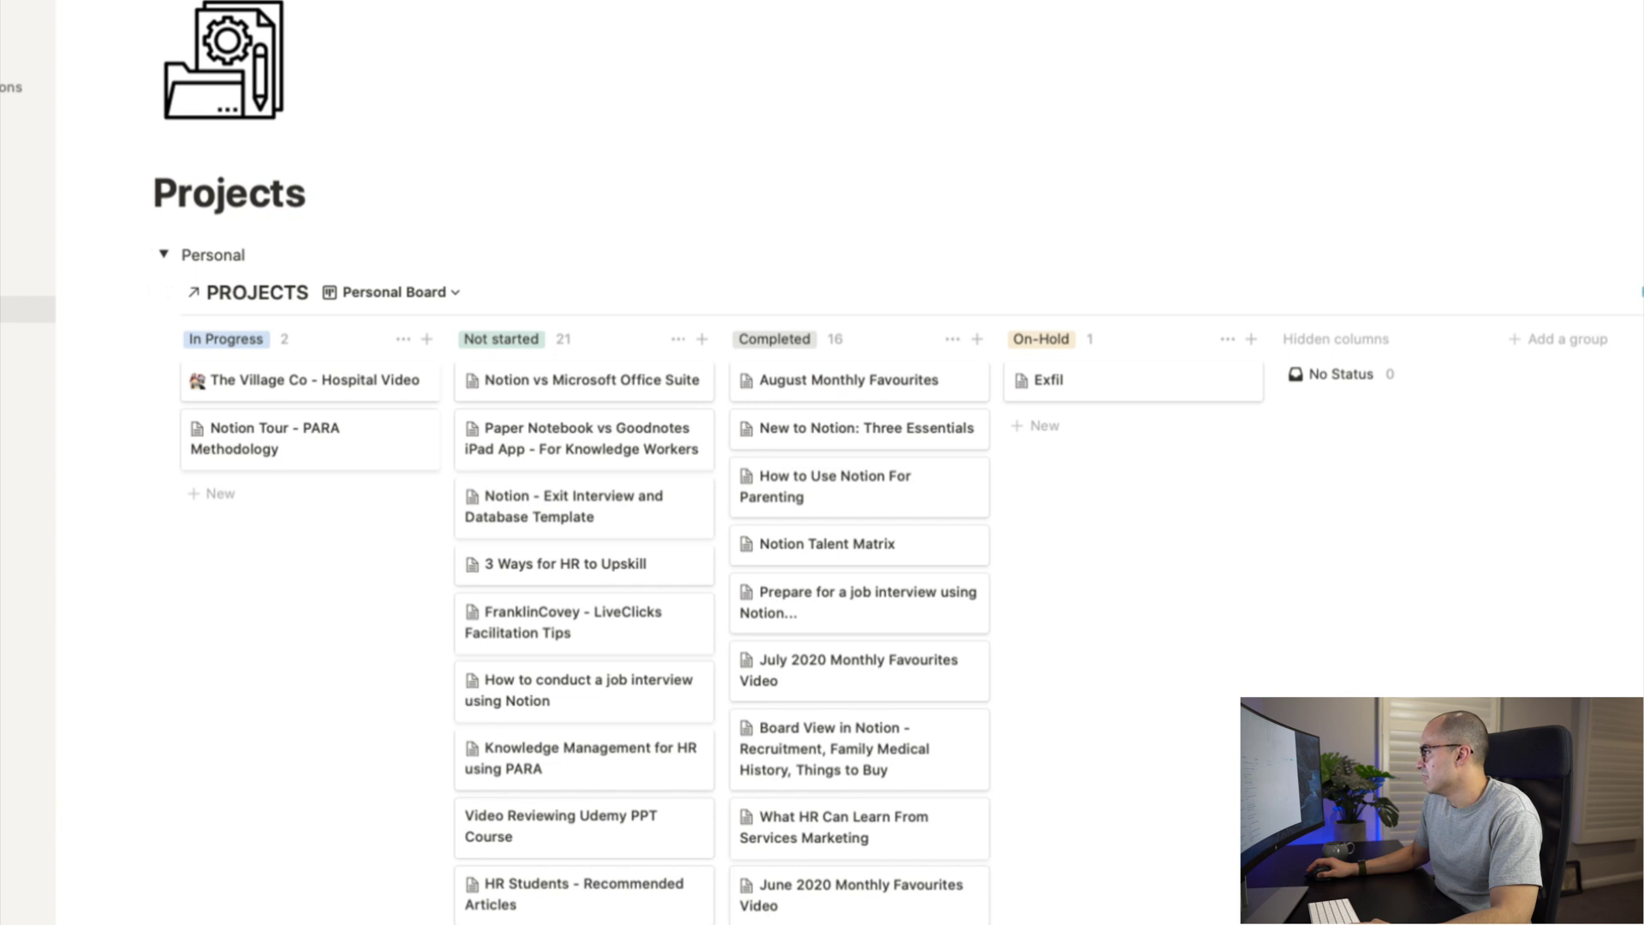
pyautogui.click(1584, 292)
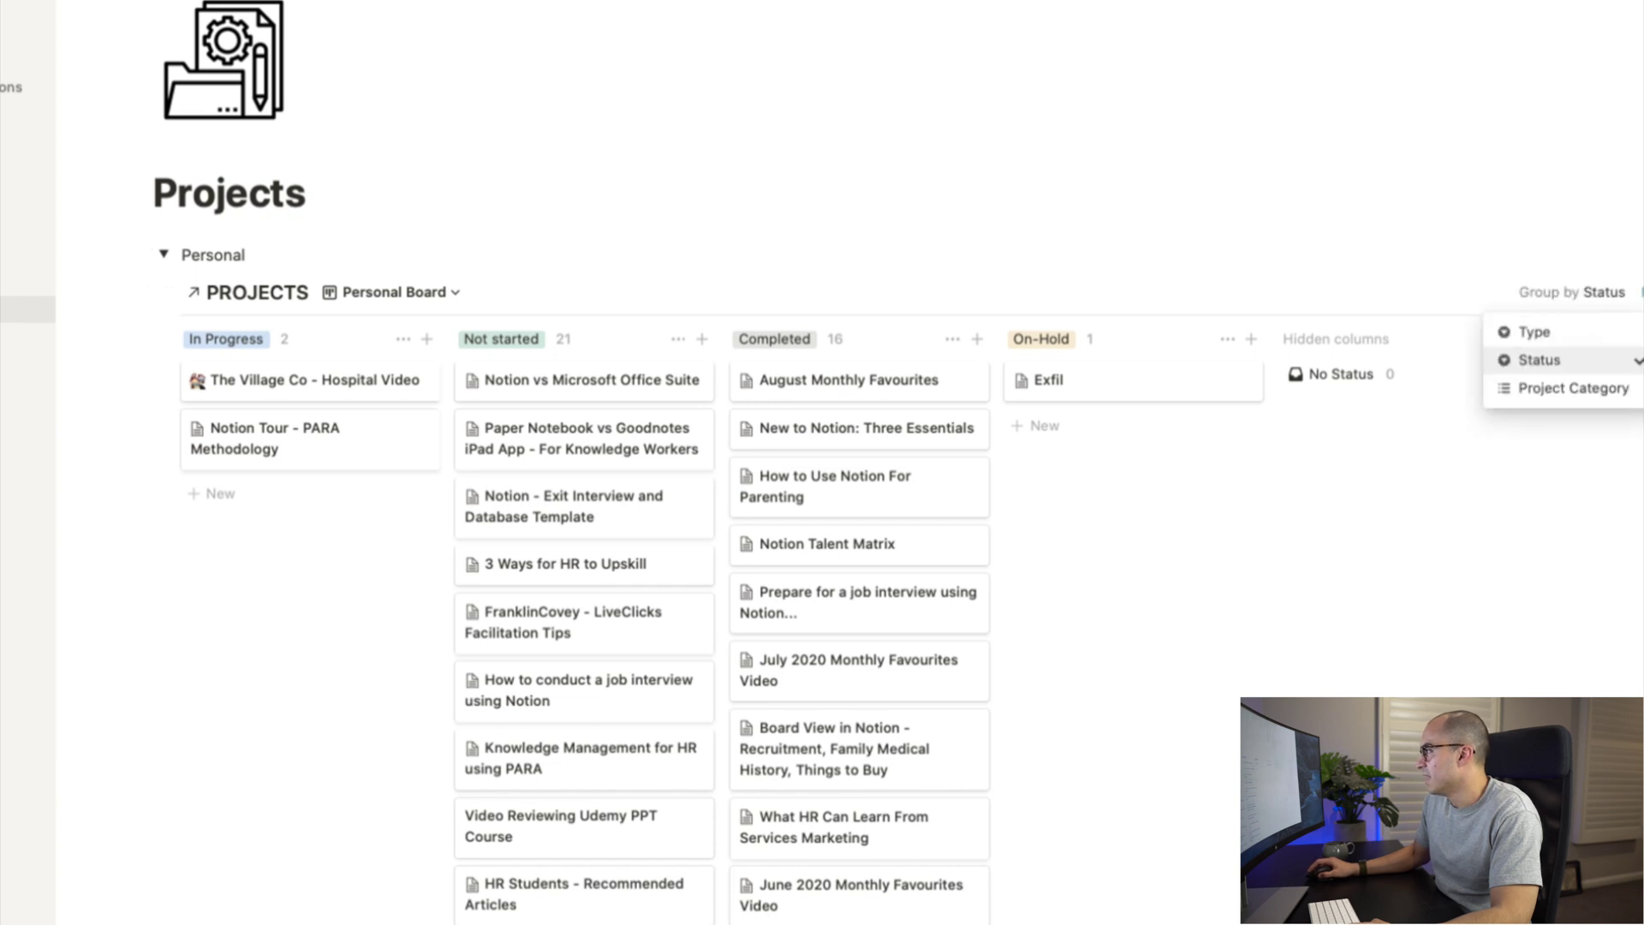
pyautogui.click(1573, 388)
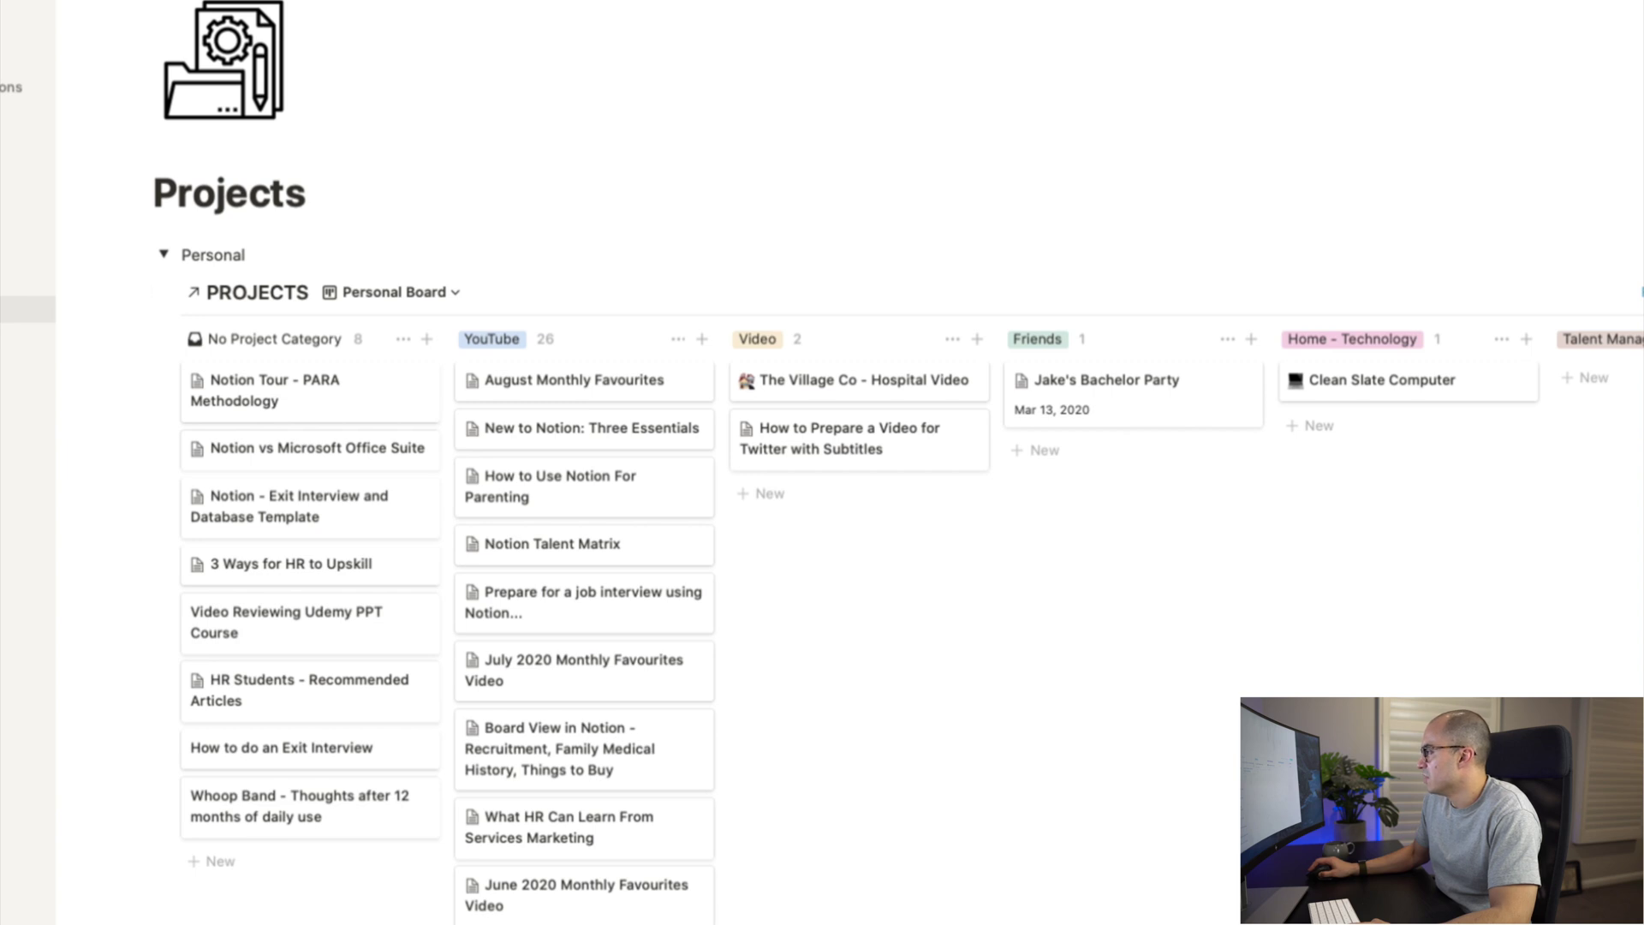
pyautogui.click(1584, 292)
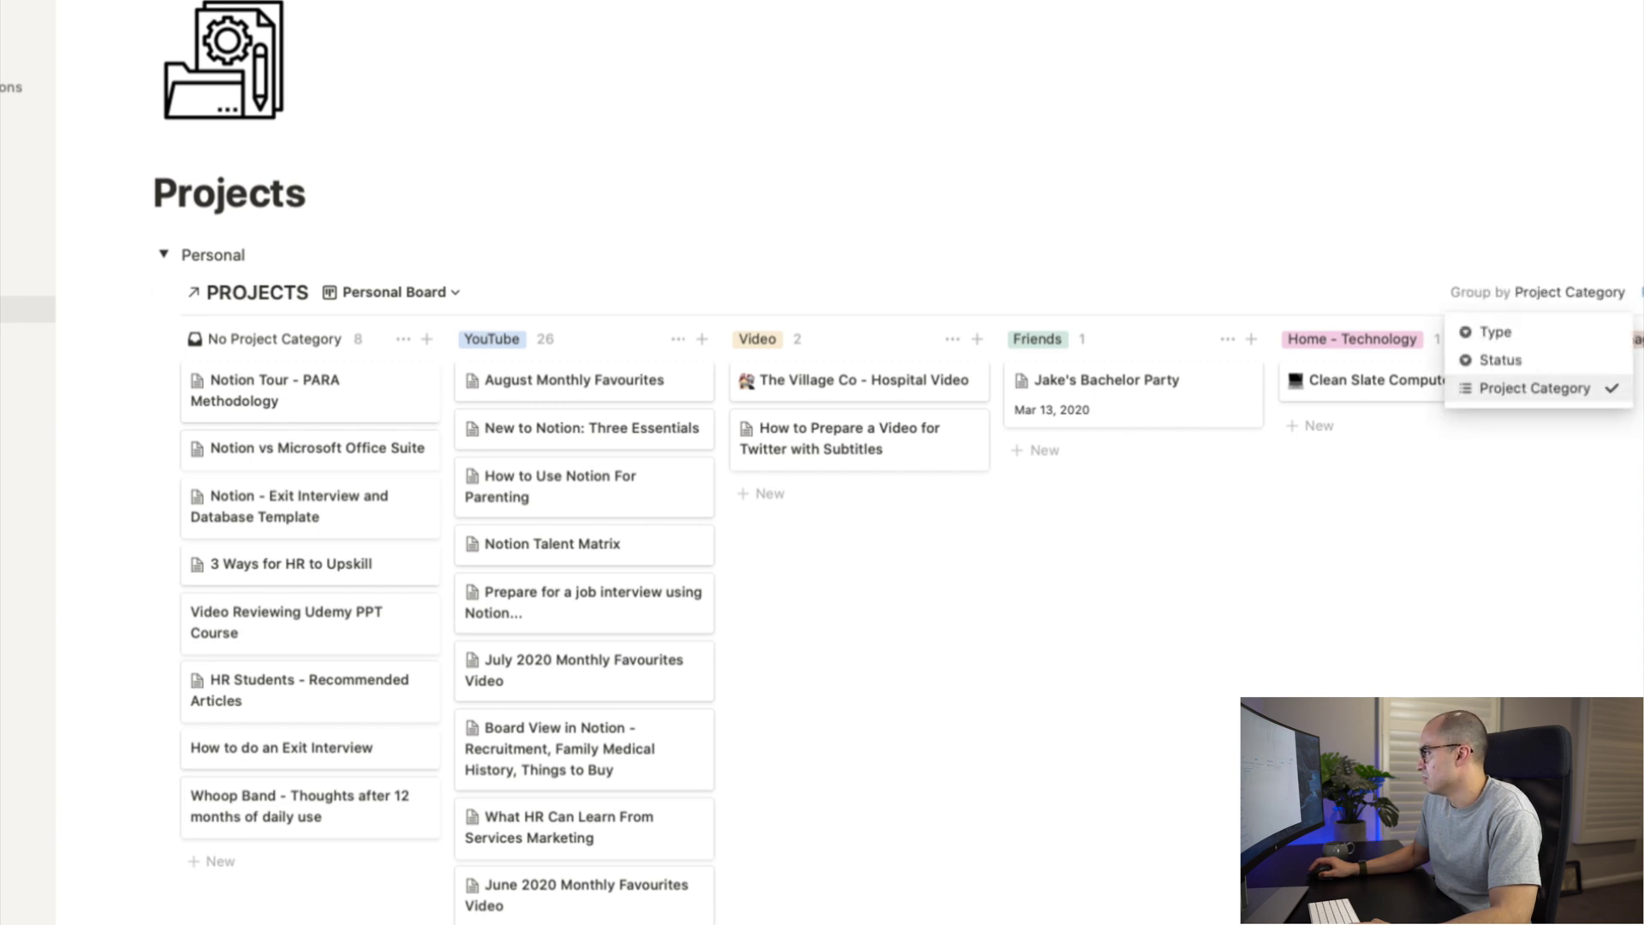
pyautogui.click(1500, 360)
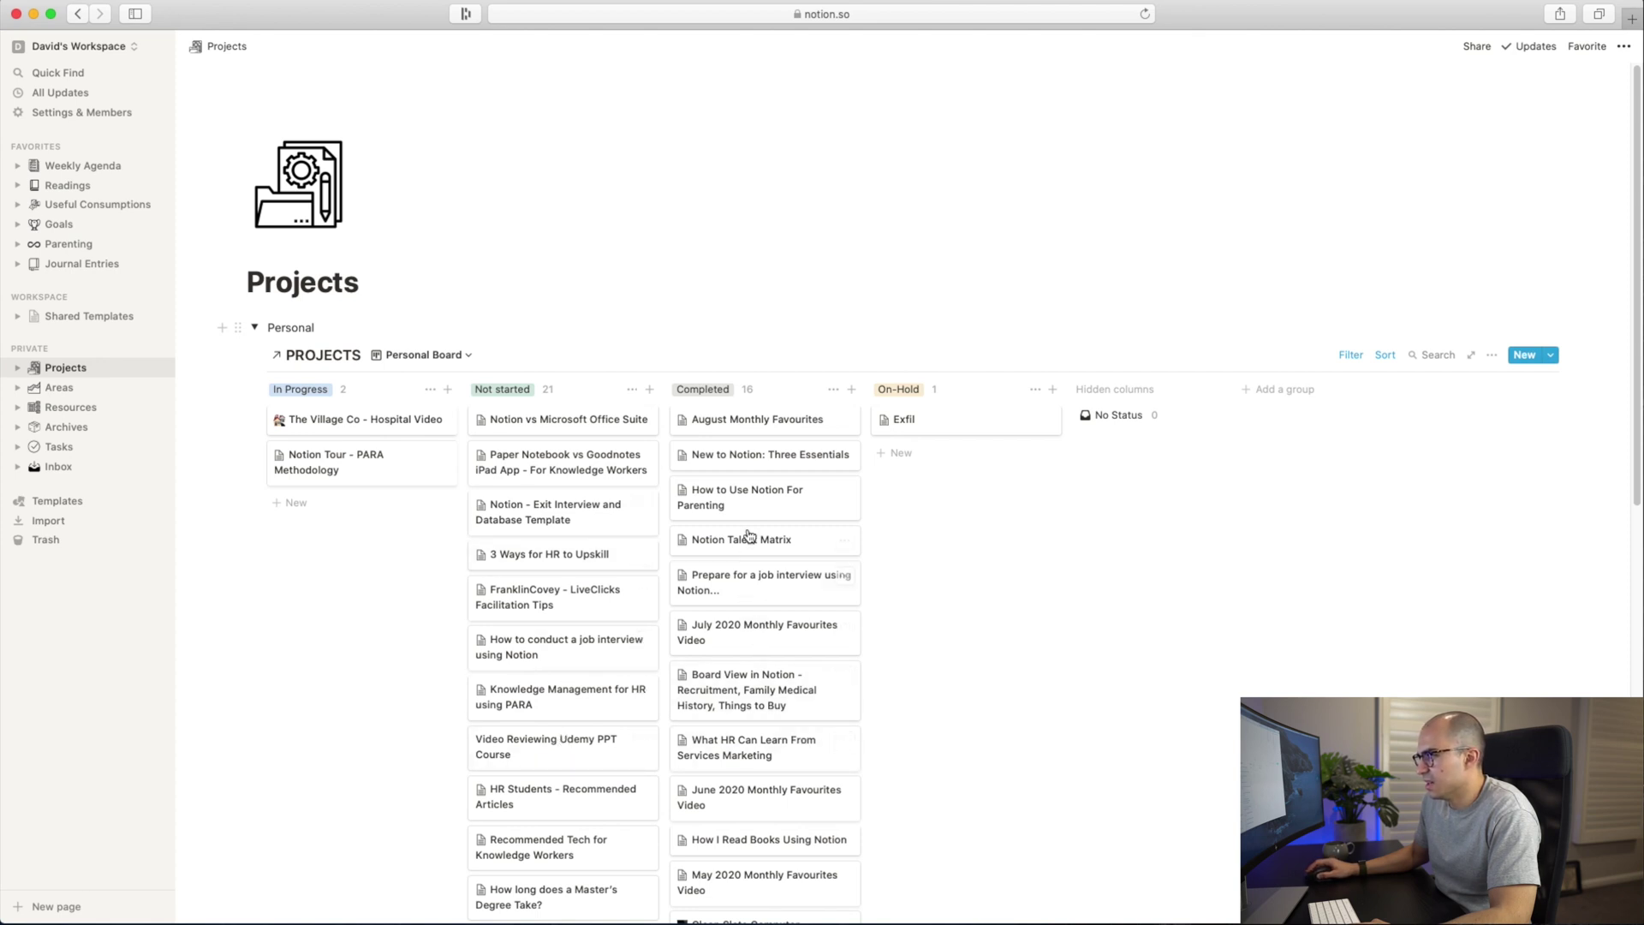
# Step: Open the 'New to Notion: Three Essentials' project and show its Area relation choices
pyautogui.click(761, 463)
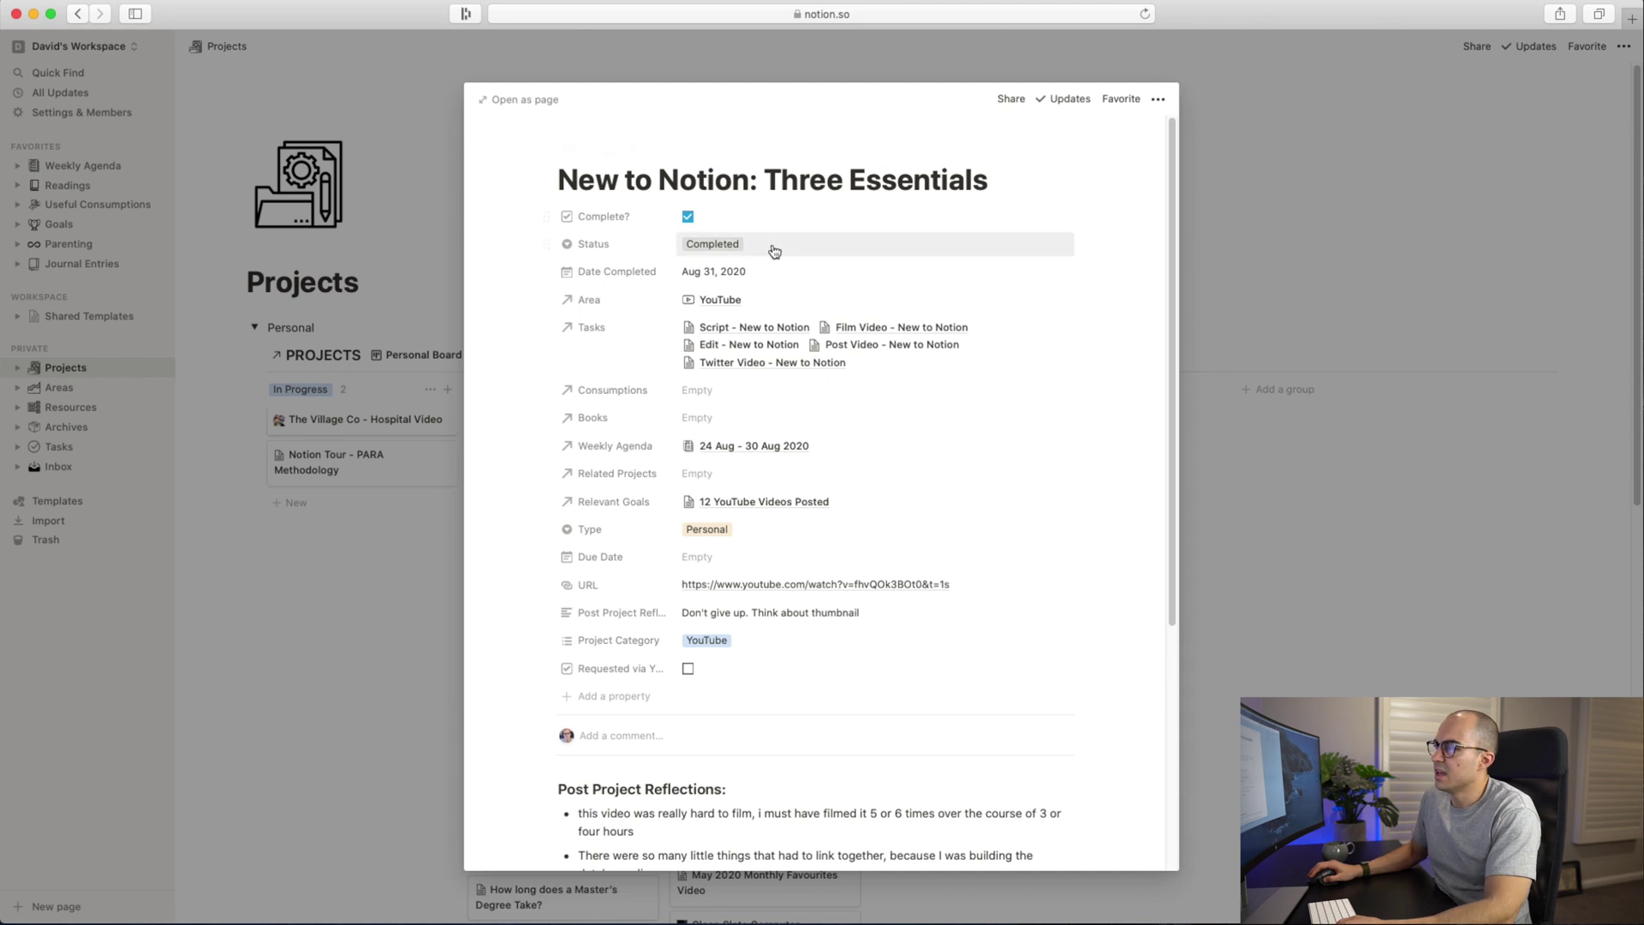
pyautogui.click(772, 300)
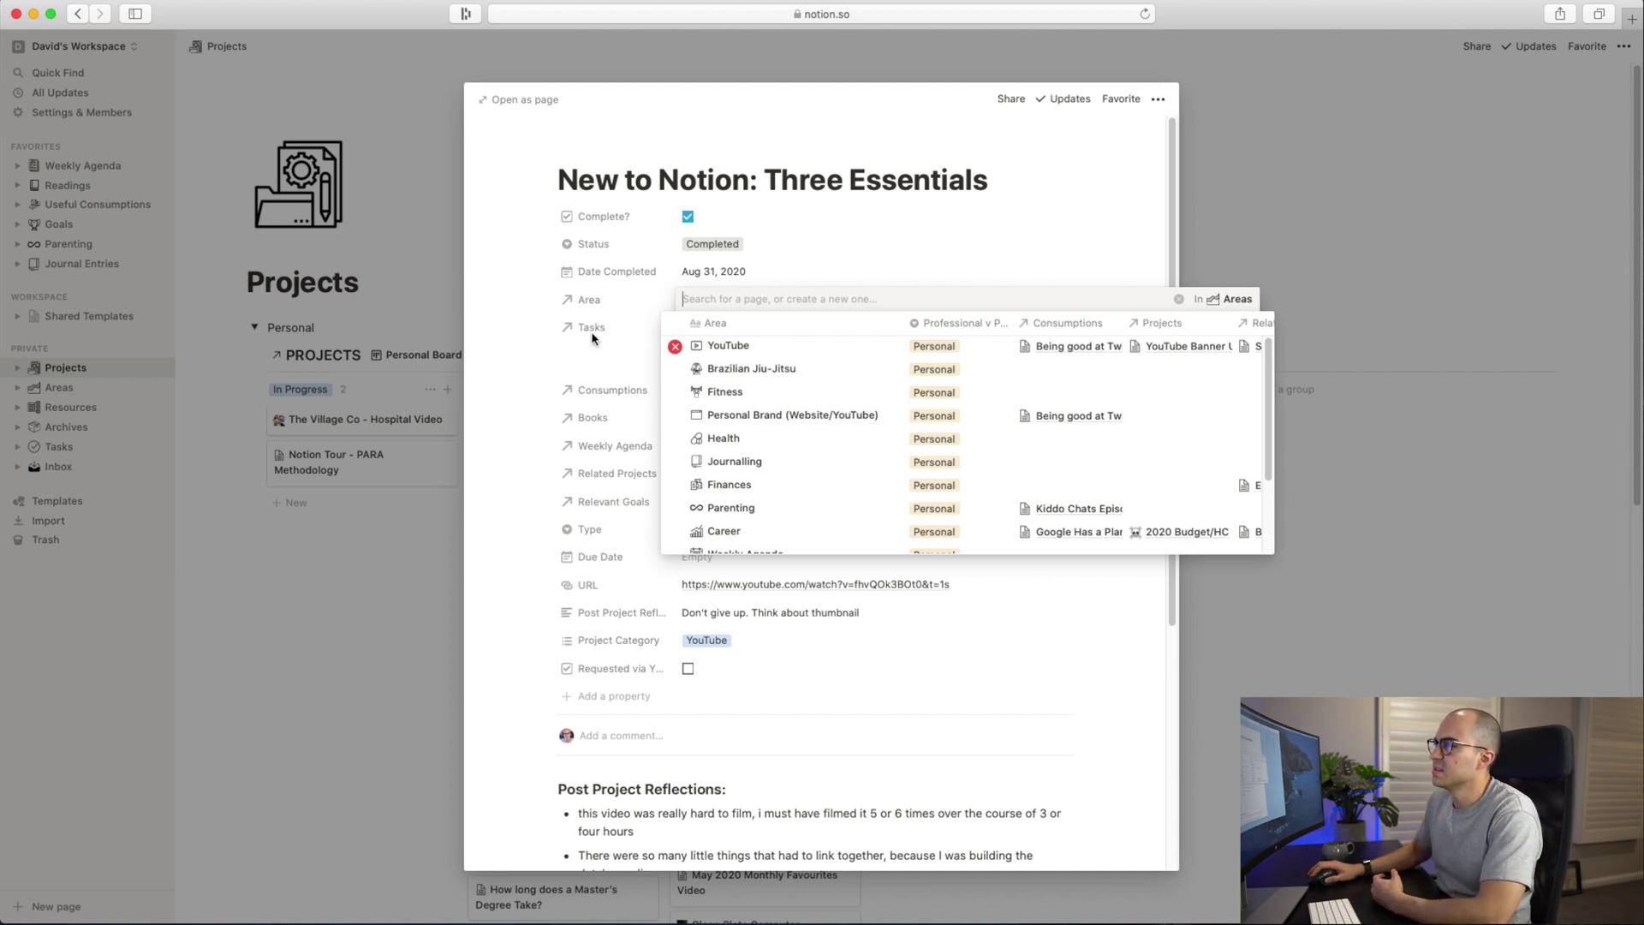
pyautogui.click(588, 333)
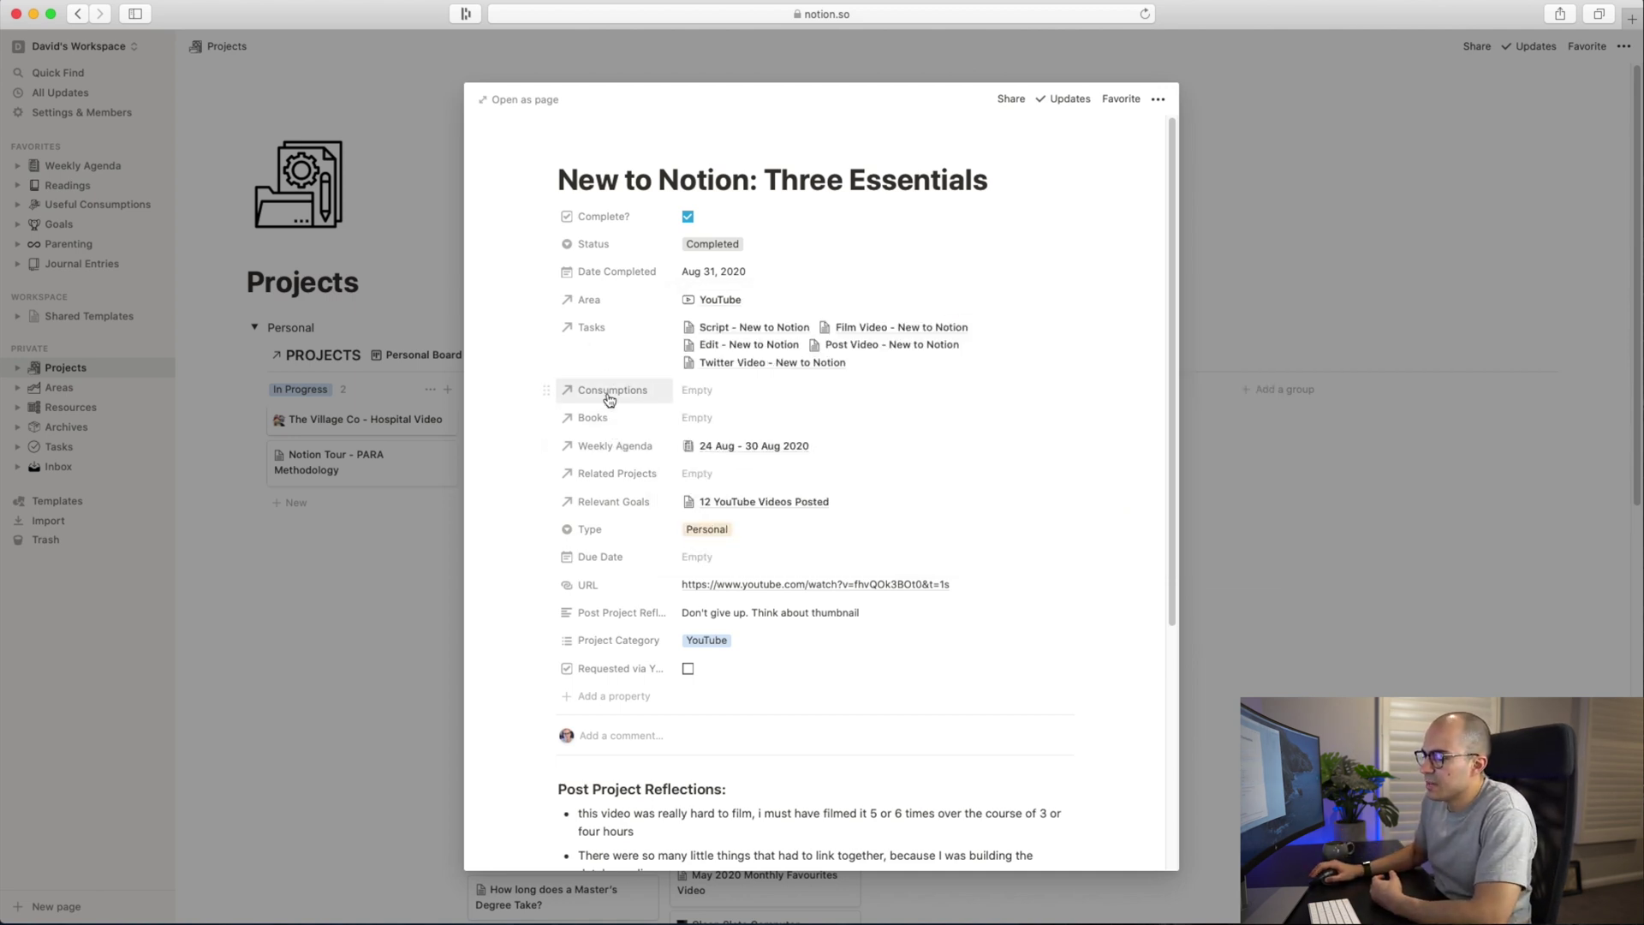
pyautogui.click(684, 392)
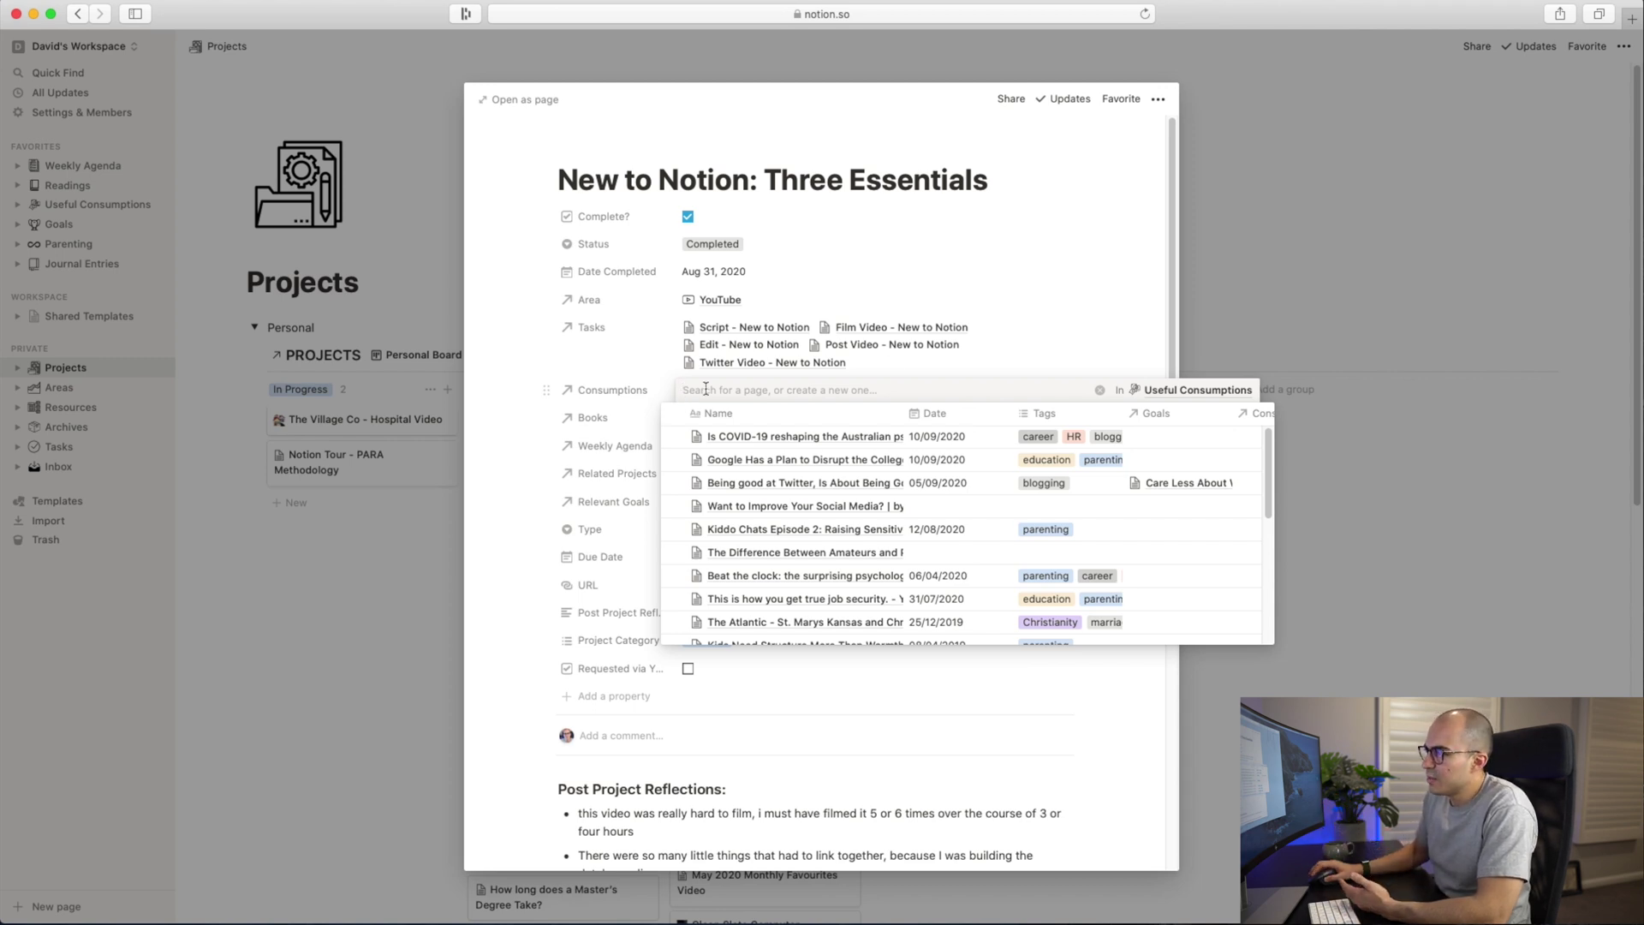
pyautogui.click(1081, 310)
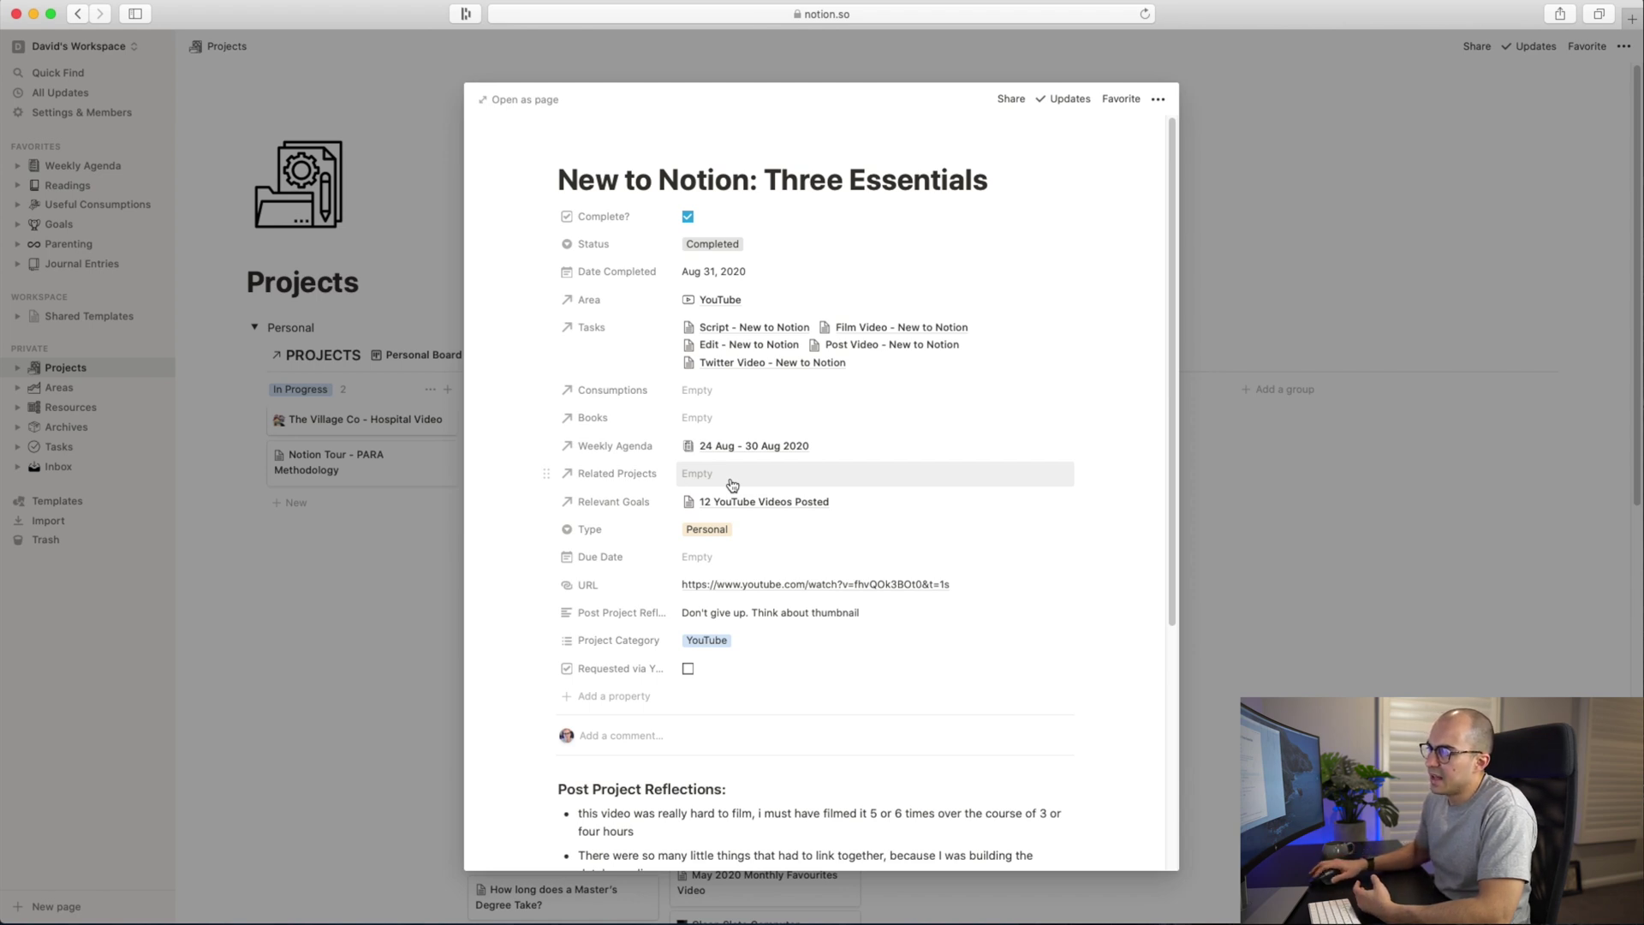
pyautogui.click(732, 476)
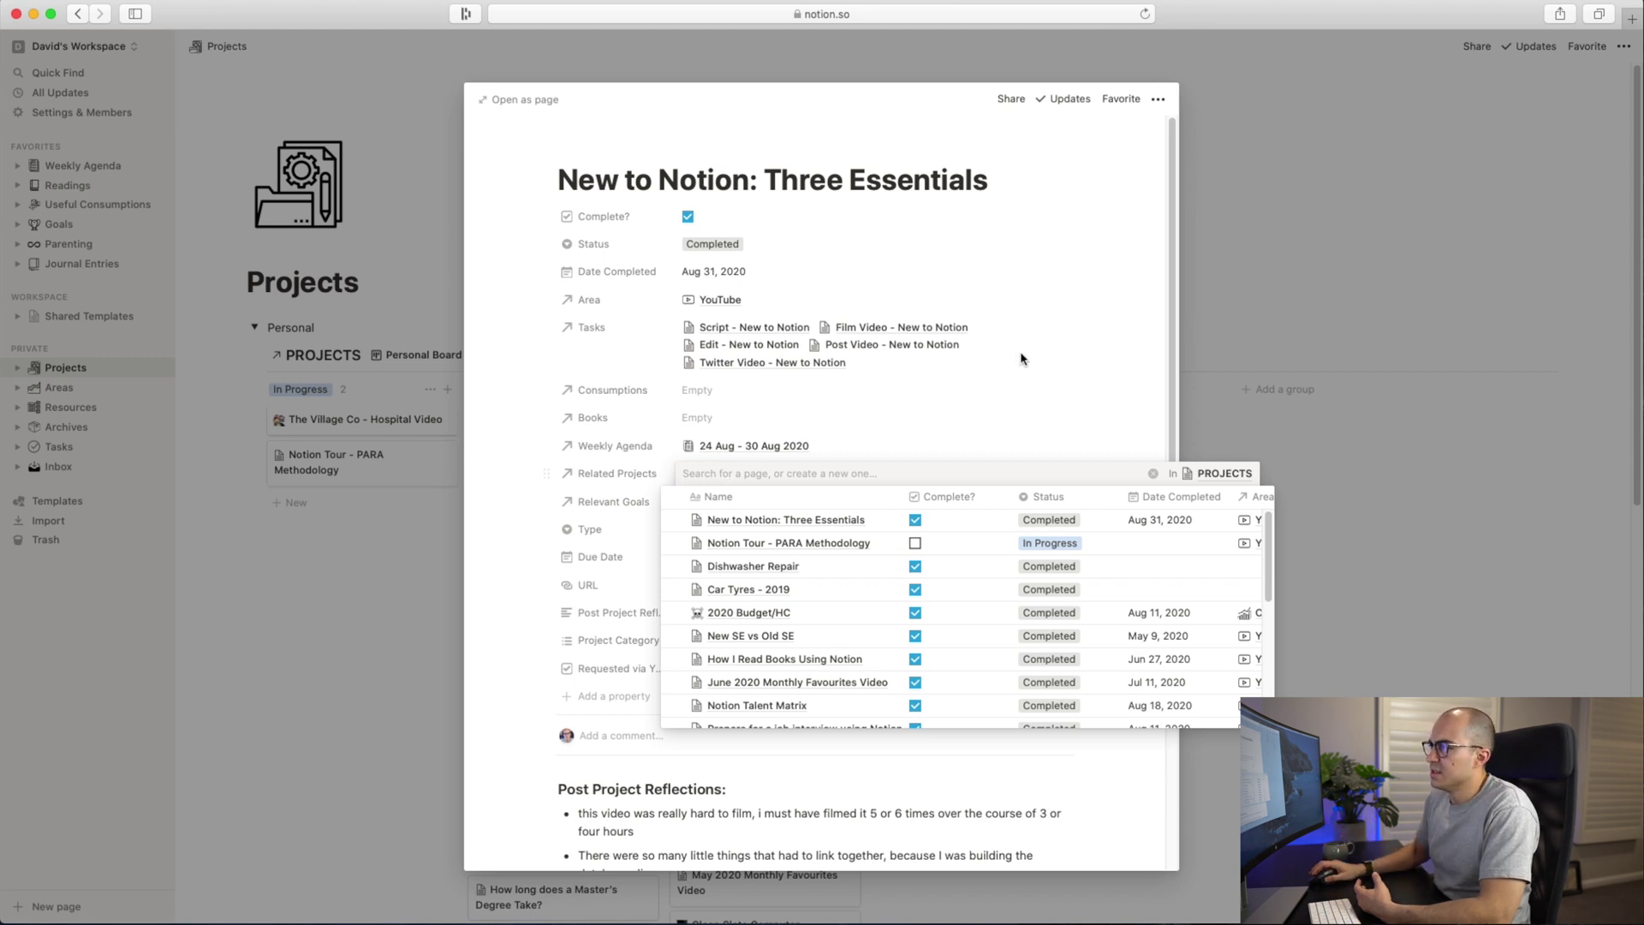
pyautogui.click(1088, 392)
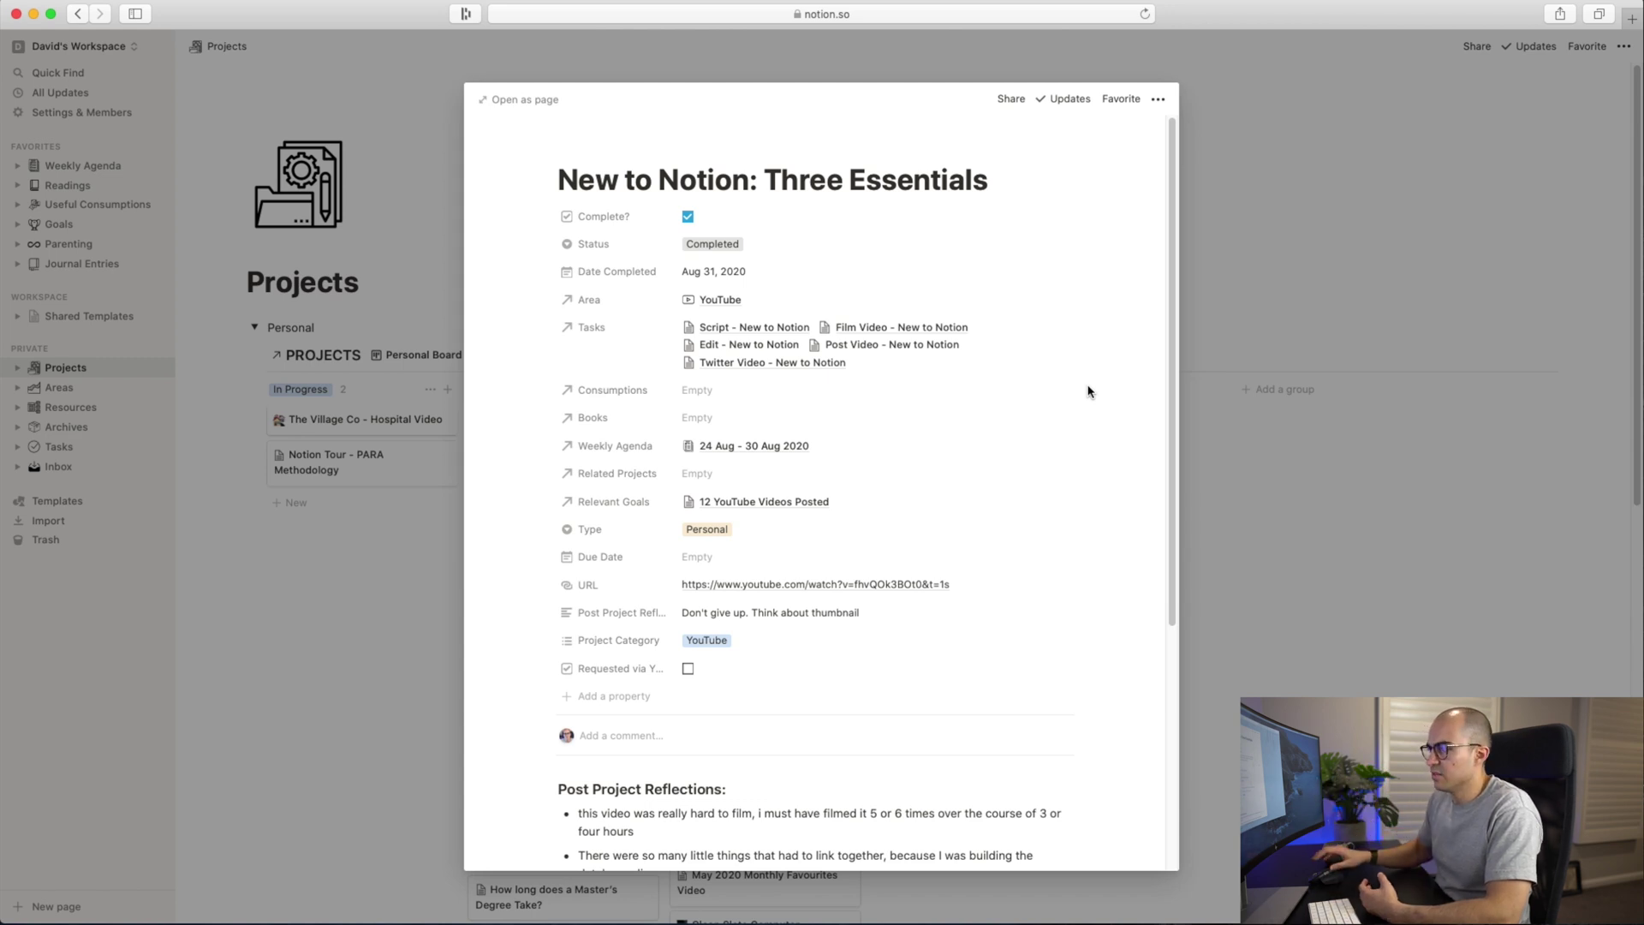
pyautogui.scroll(-1, 958, 509)
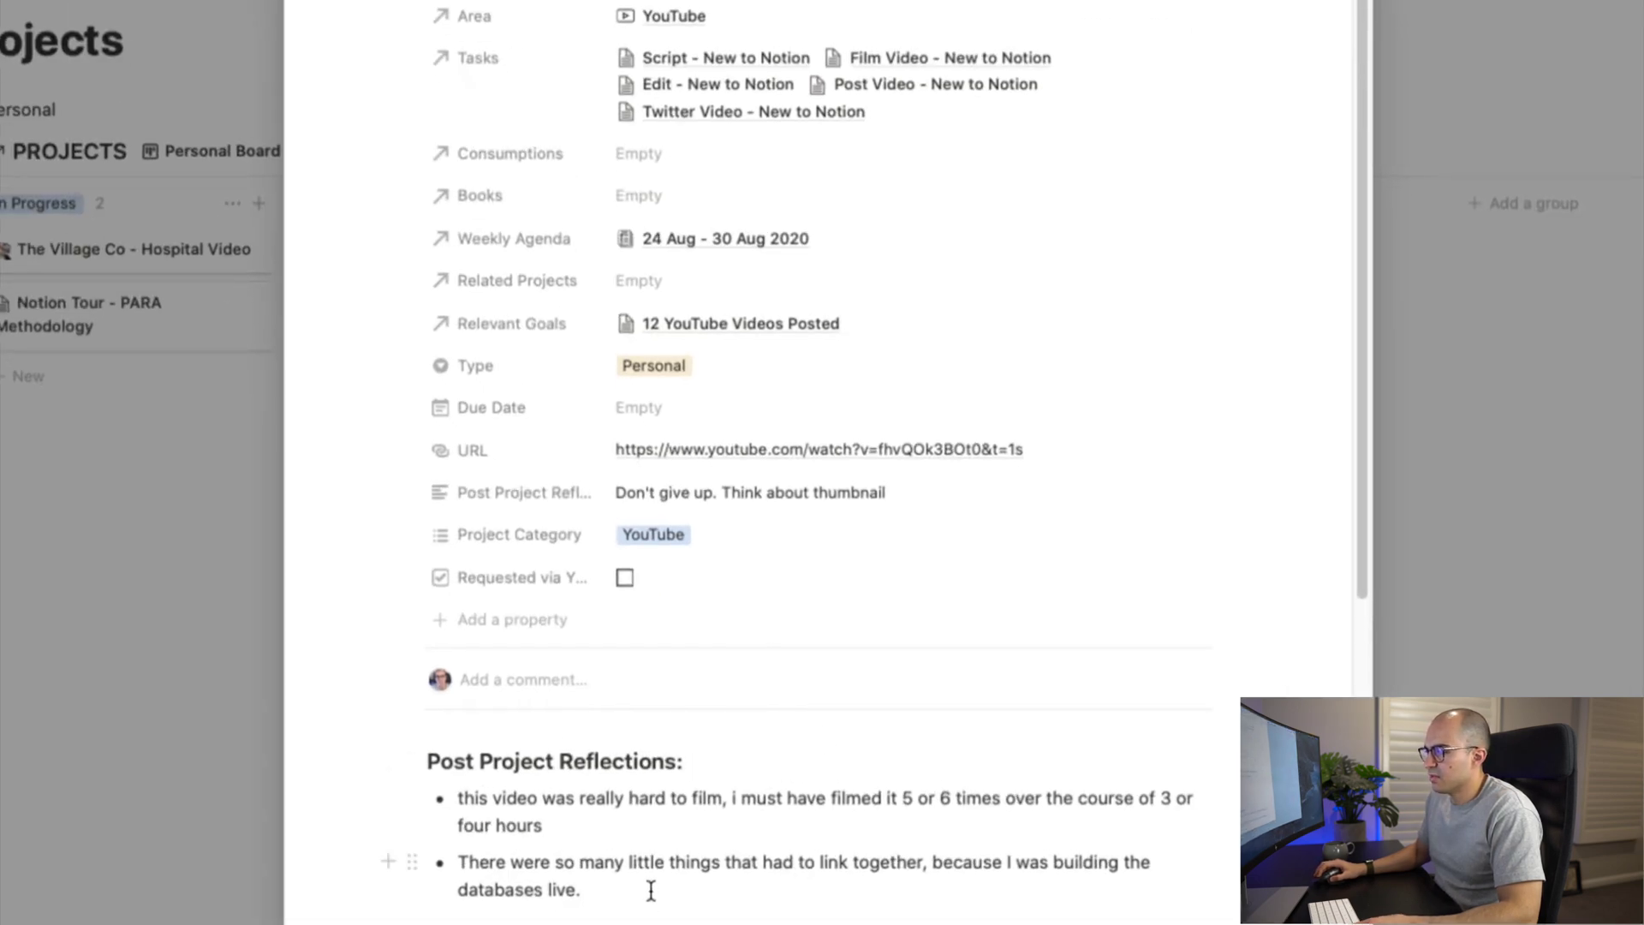
pyautogui.scroll(-2, 651, 890)
pyautogui.moveTo(588, 820); pyautogui.dragTo(404, 692)
pyautogui.click(617, 769)
pyautogui.scroll(3, 693, 786)
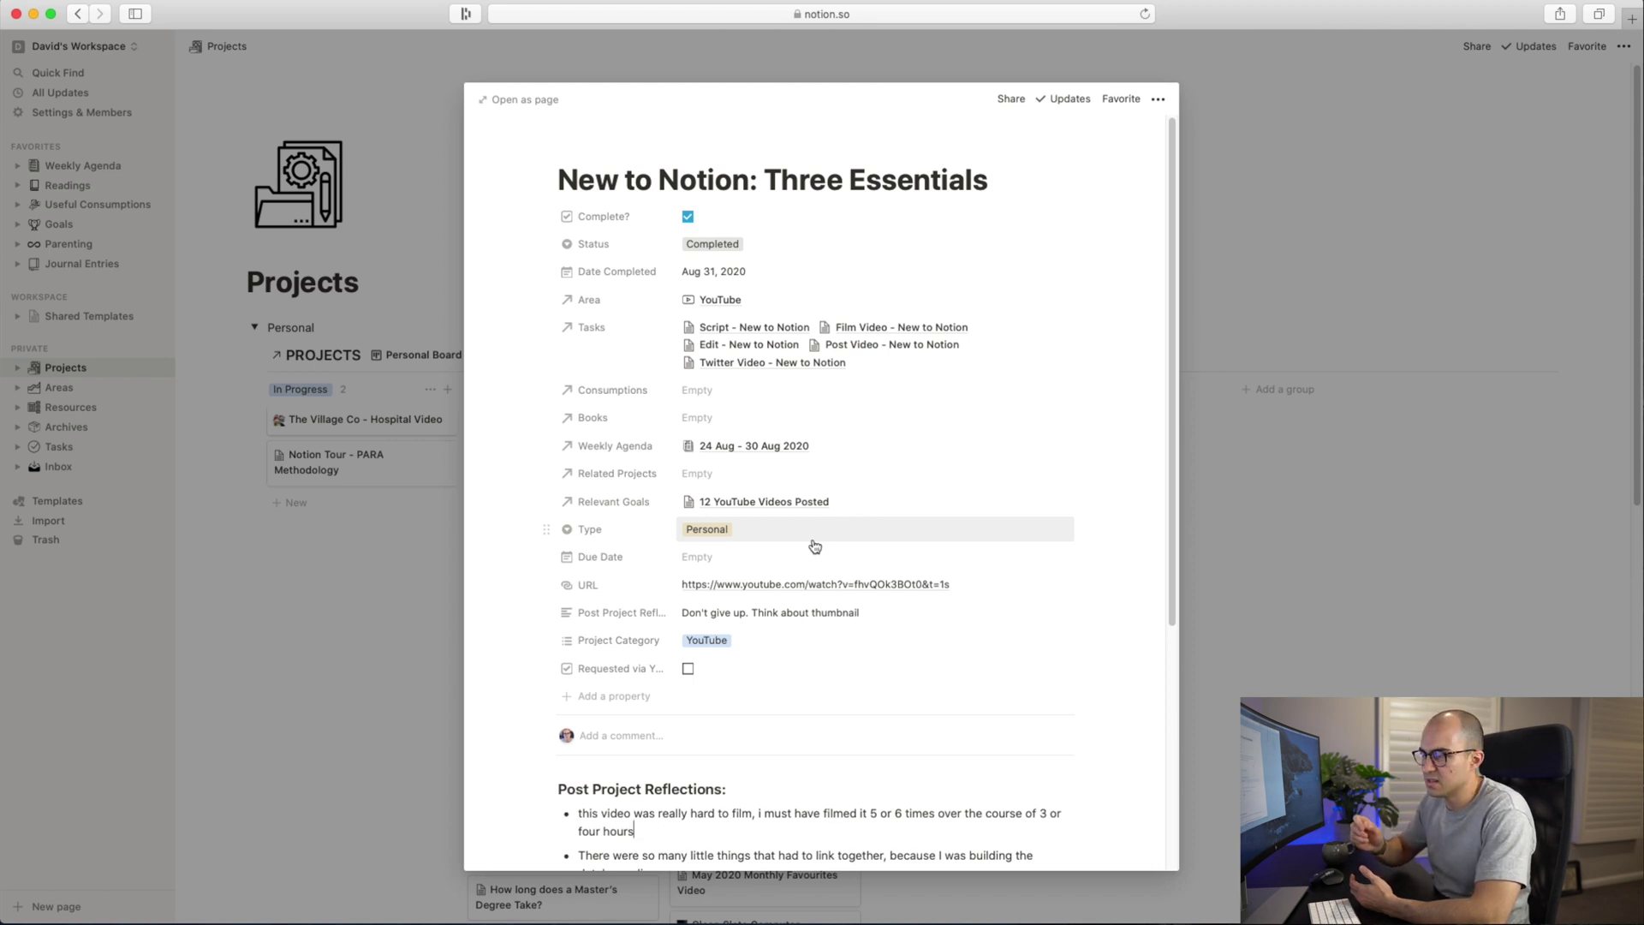
# Step: Close the 'New to Notion: Three Essentials' project preview
pyautogui.click(348, 592)
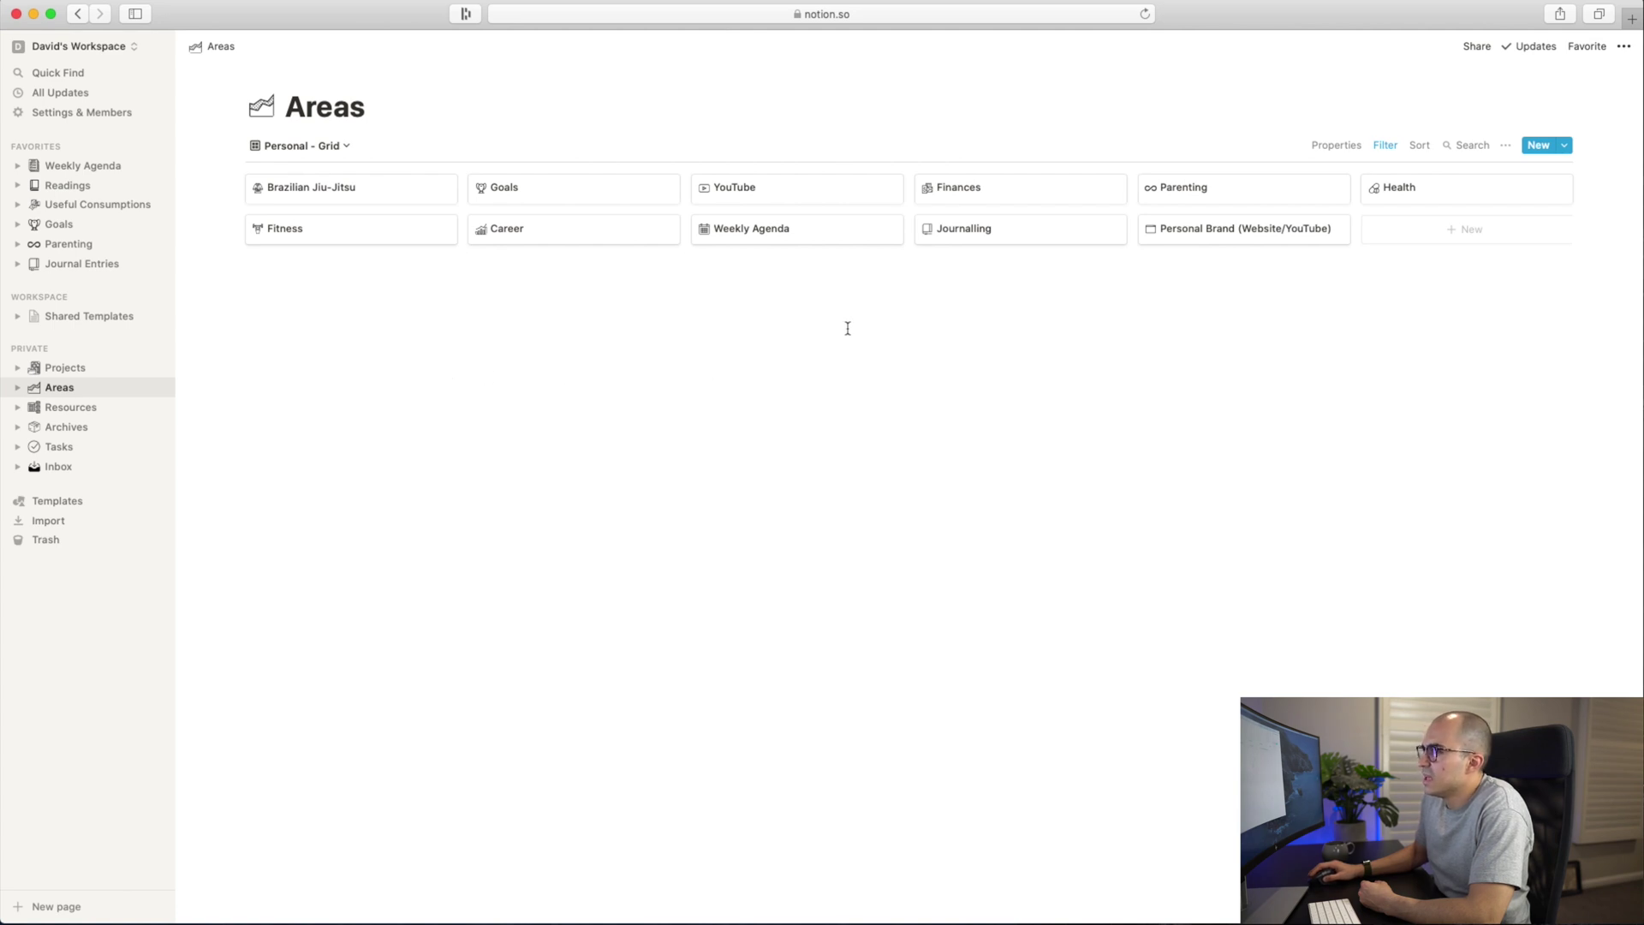
pyautogui.click(790, 181)
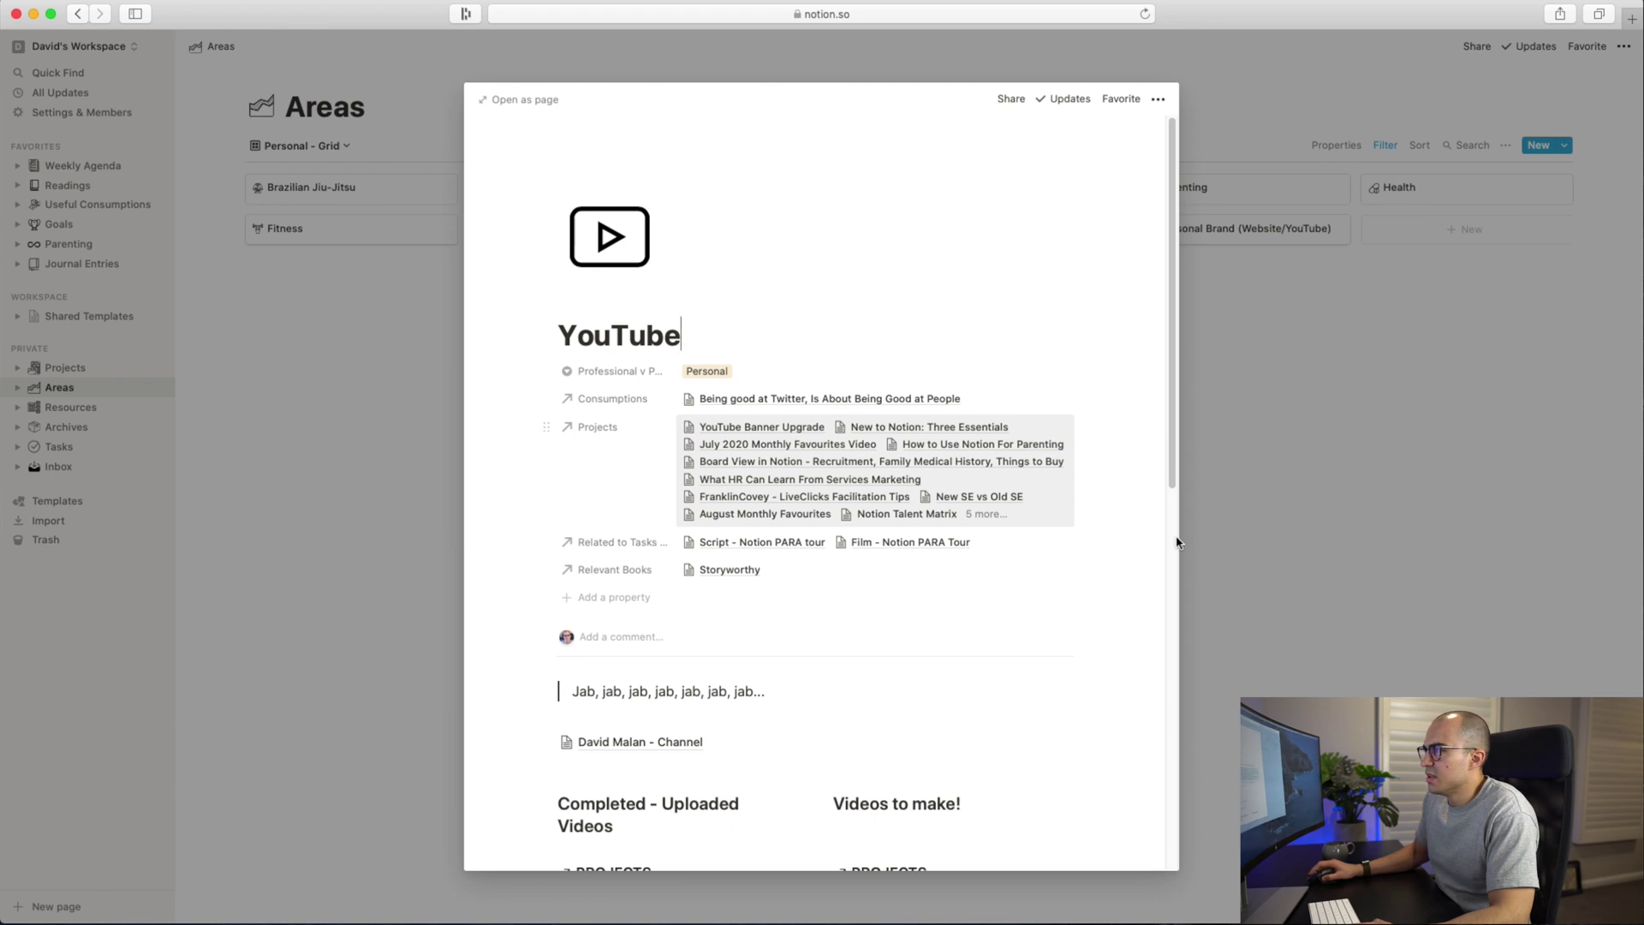
pyautogui.click(1314, 495)
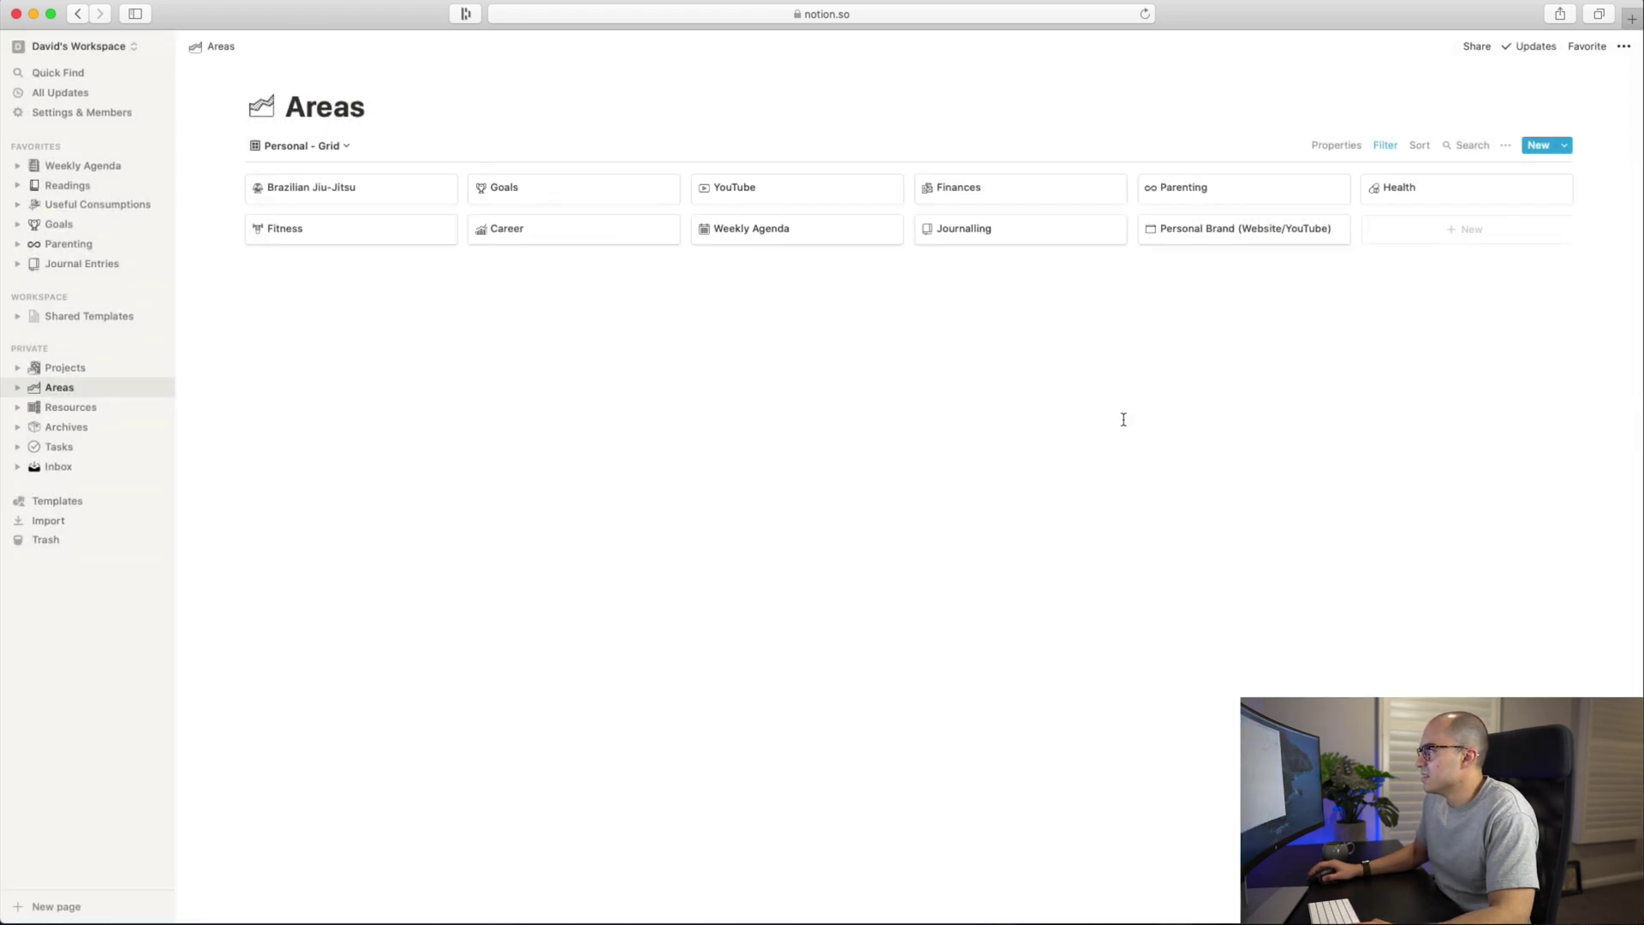
pyautogui.click(946, 238)
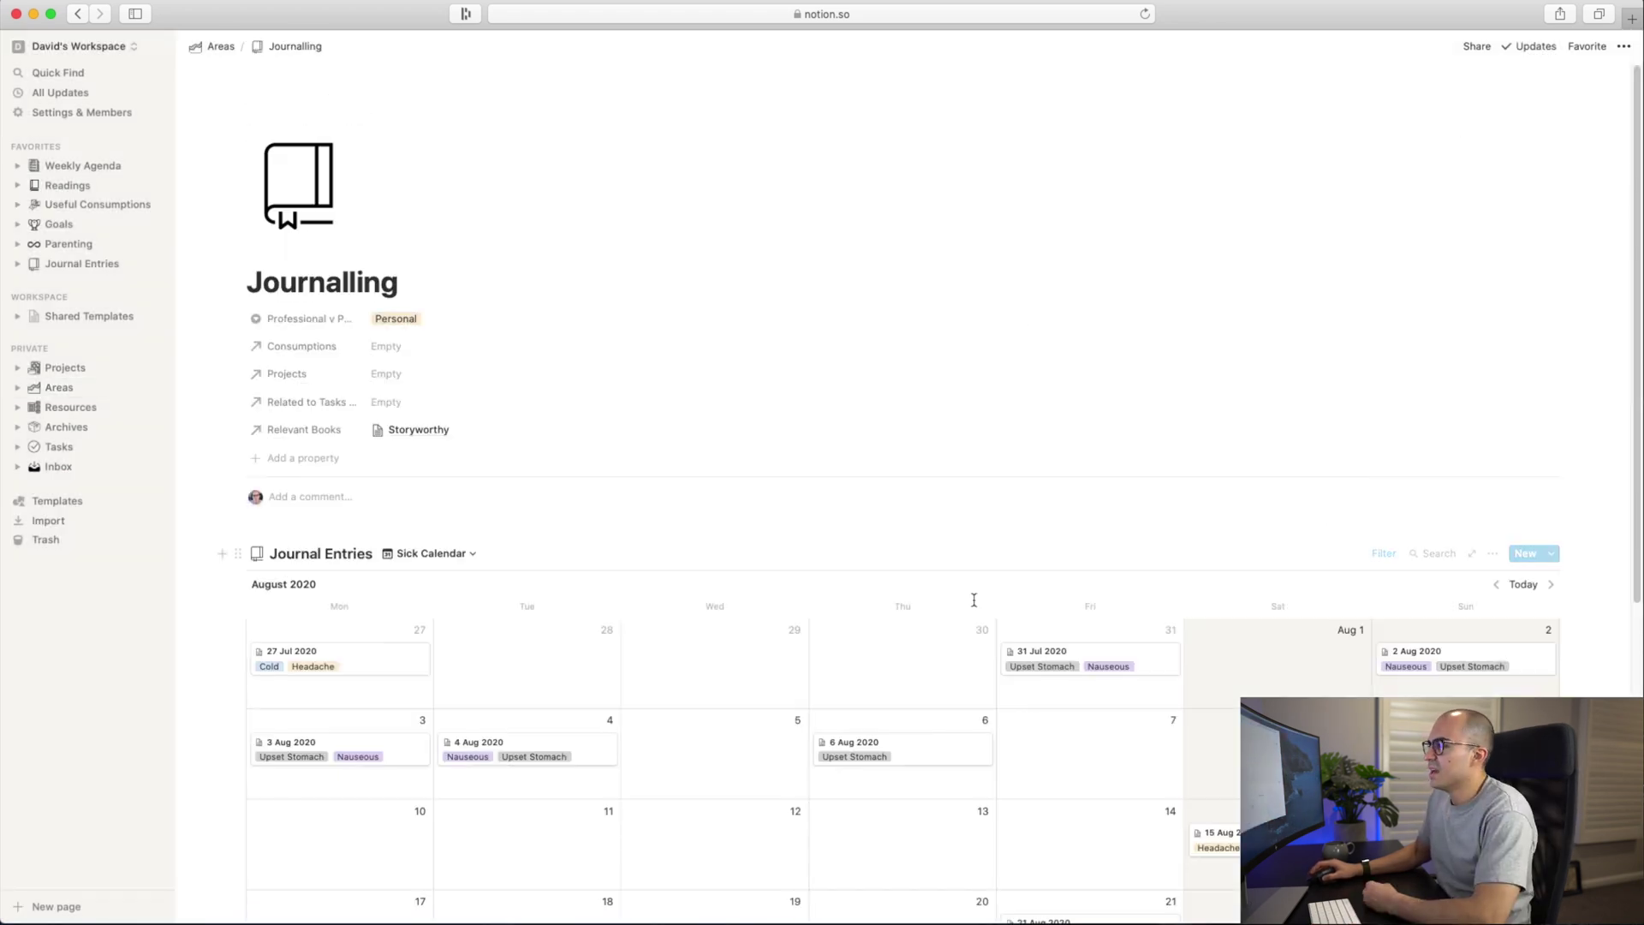
pyautogui.scroll(-5, 1025, 613)
pyautogui.scroll(-2, 1025, 615)
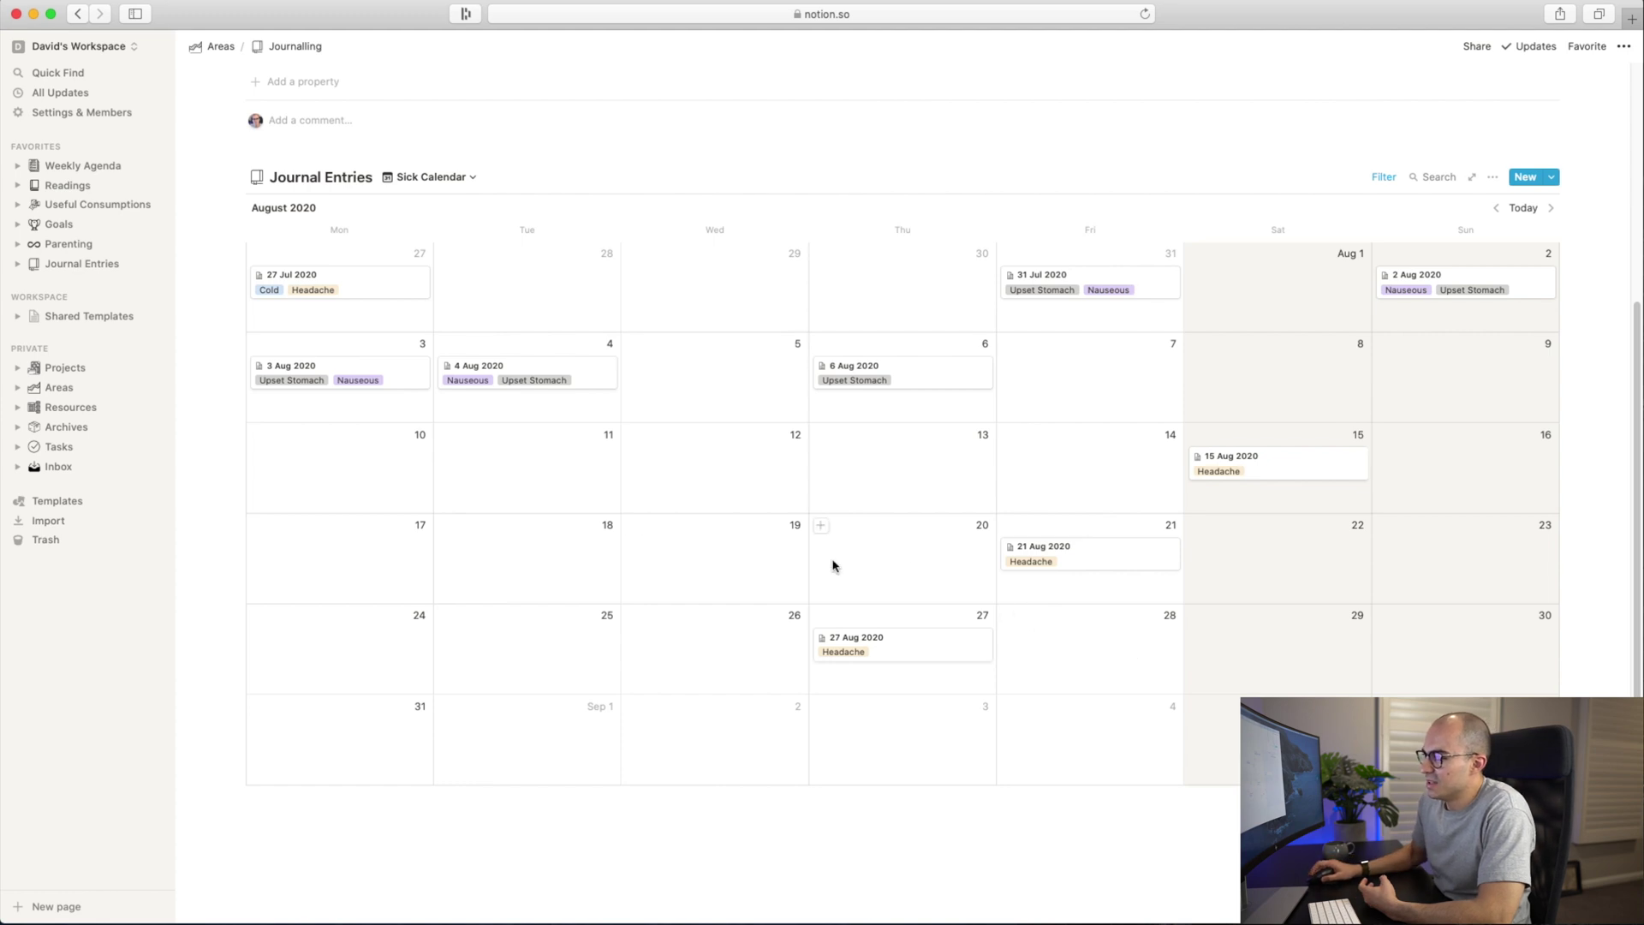
pyautogui.scroll(3, 892, 491)
pyautogui.scroll(-3, 895, 493)
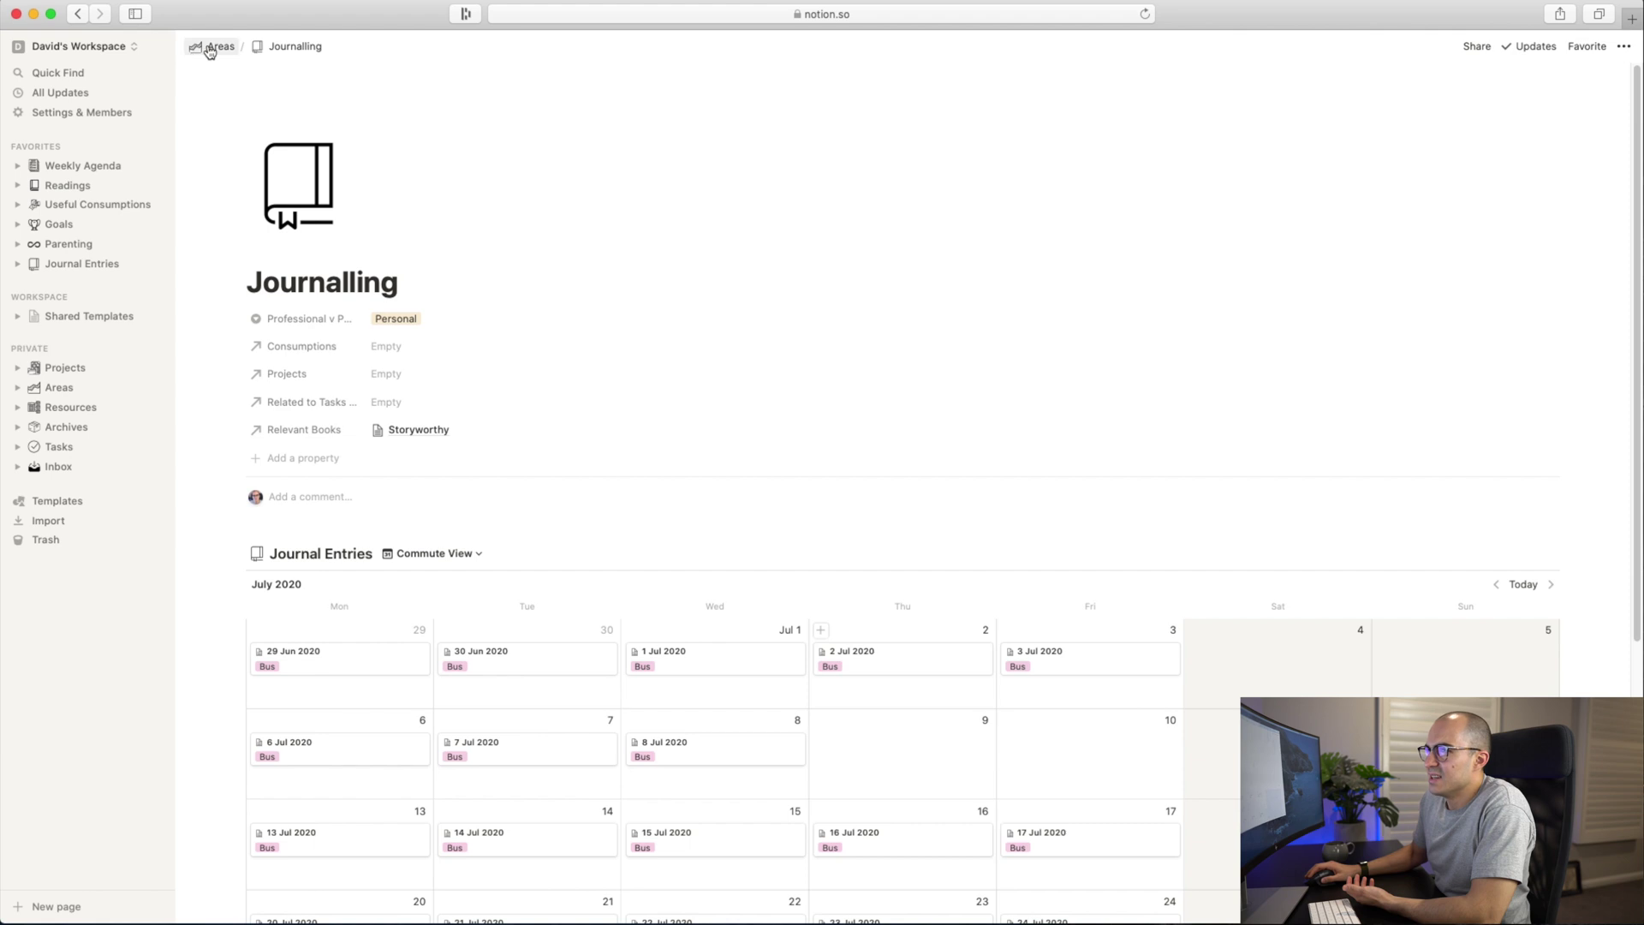
pyautogui.click(210, 48)
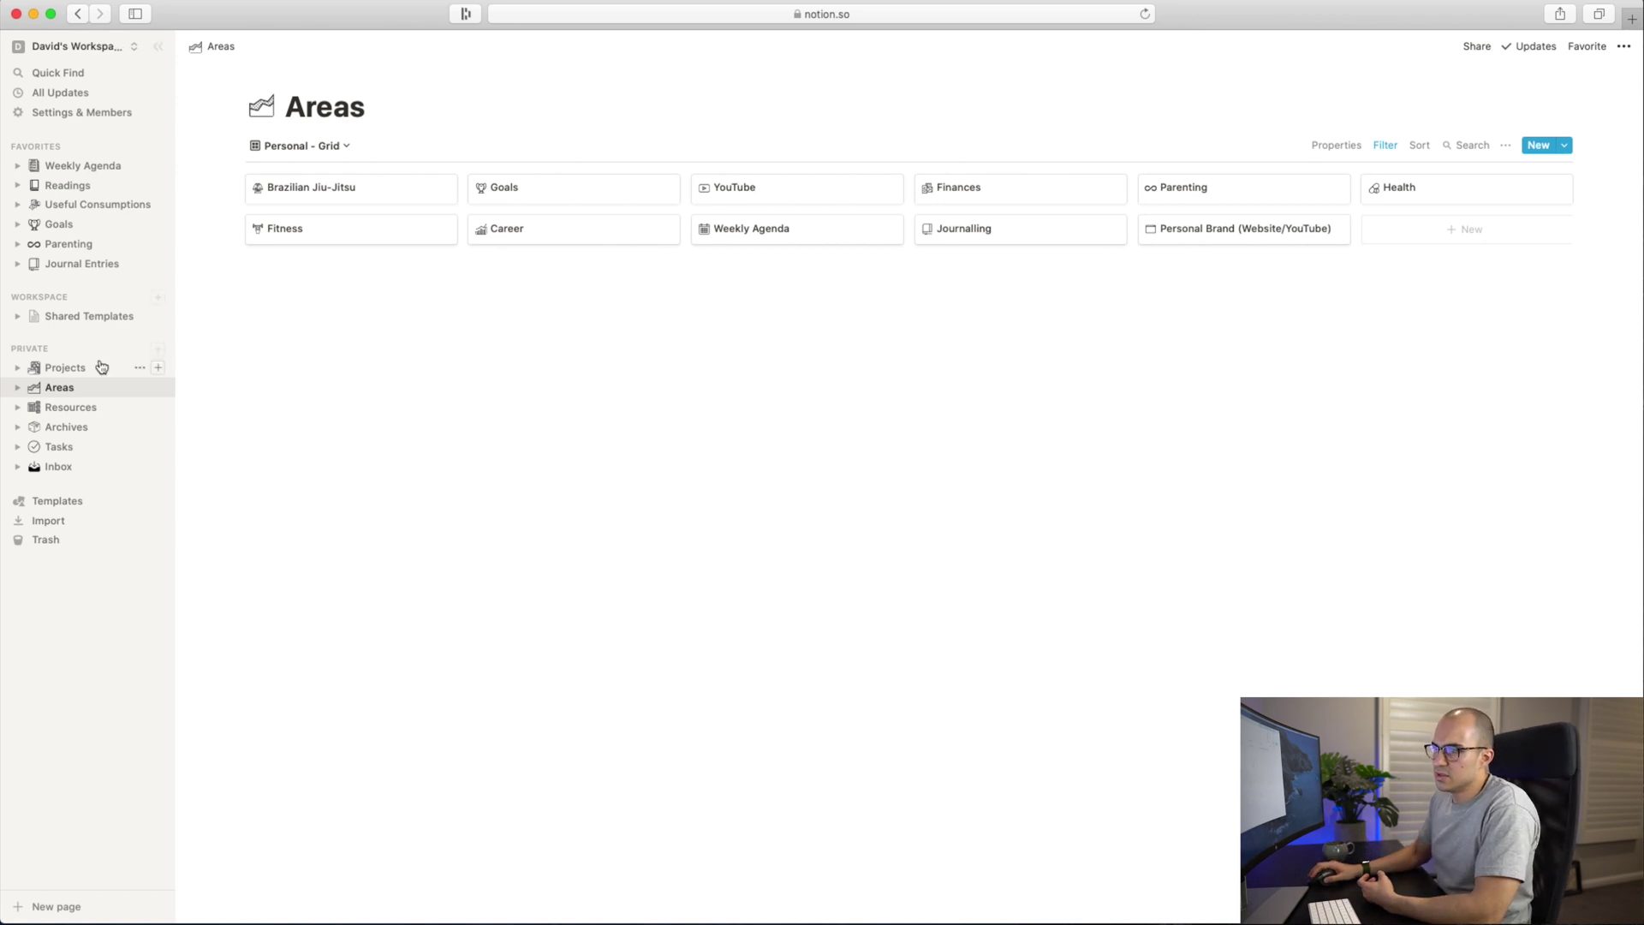
# Step: Open Resources and switch its view to Default view, then back to Grid
pyautogui.click(71, 408)
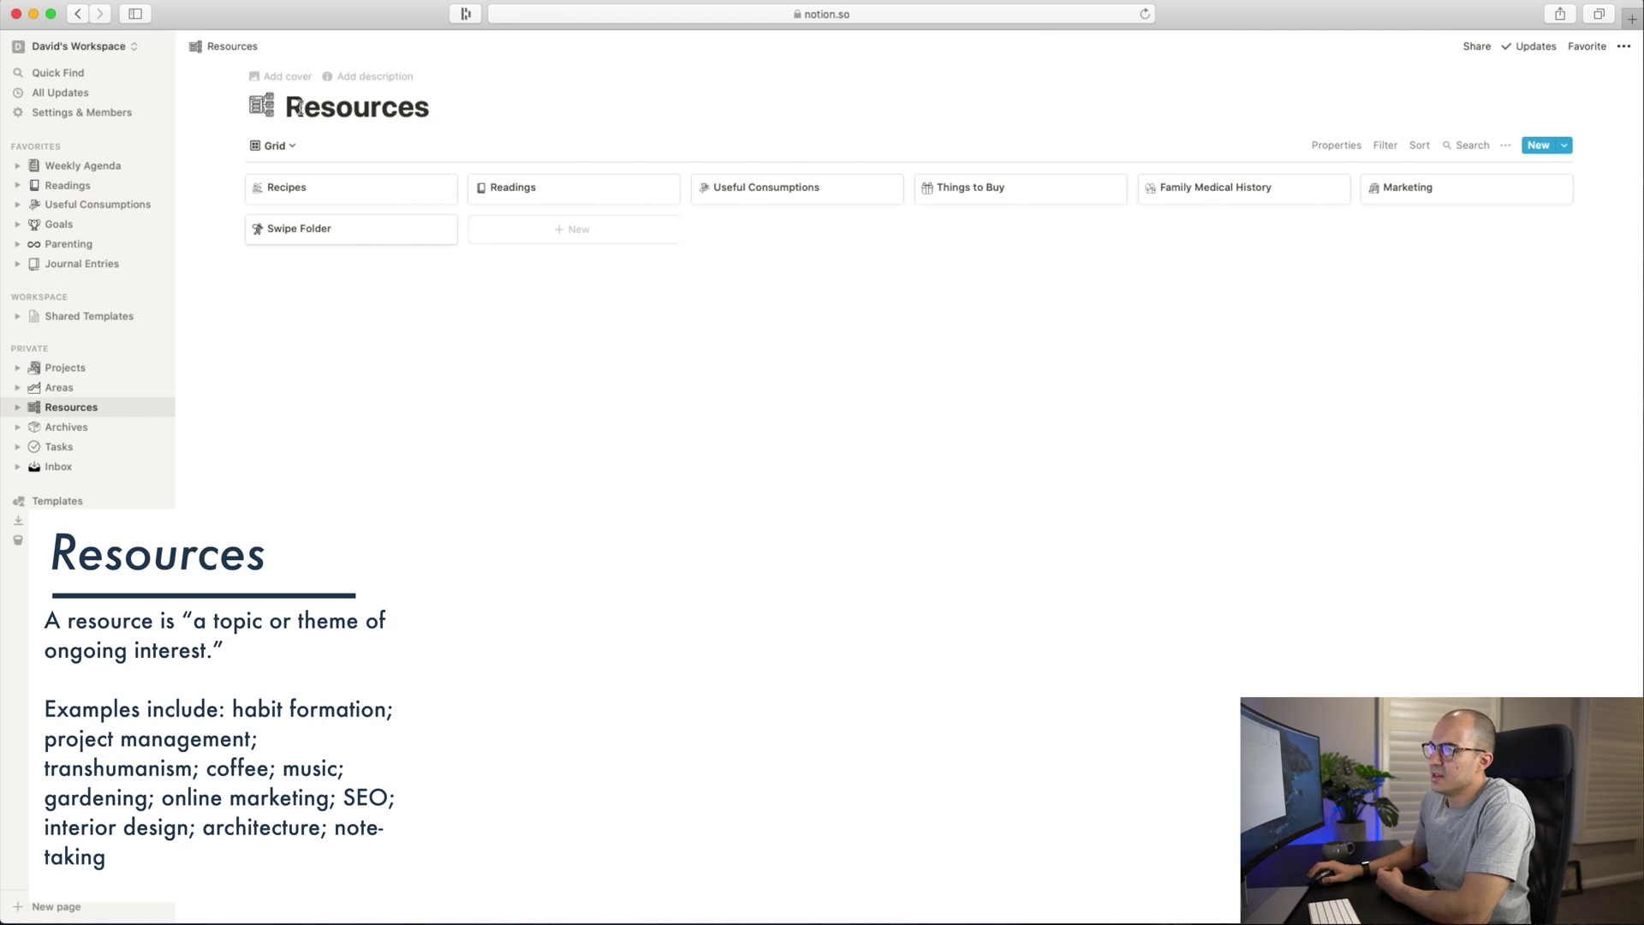
pyautogui.click(274, 145)
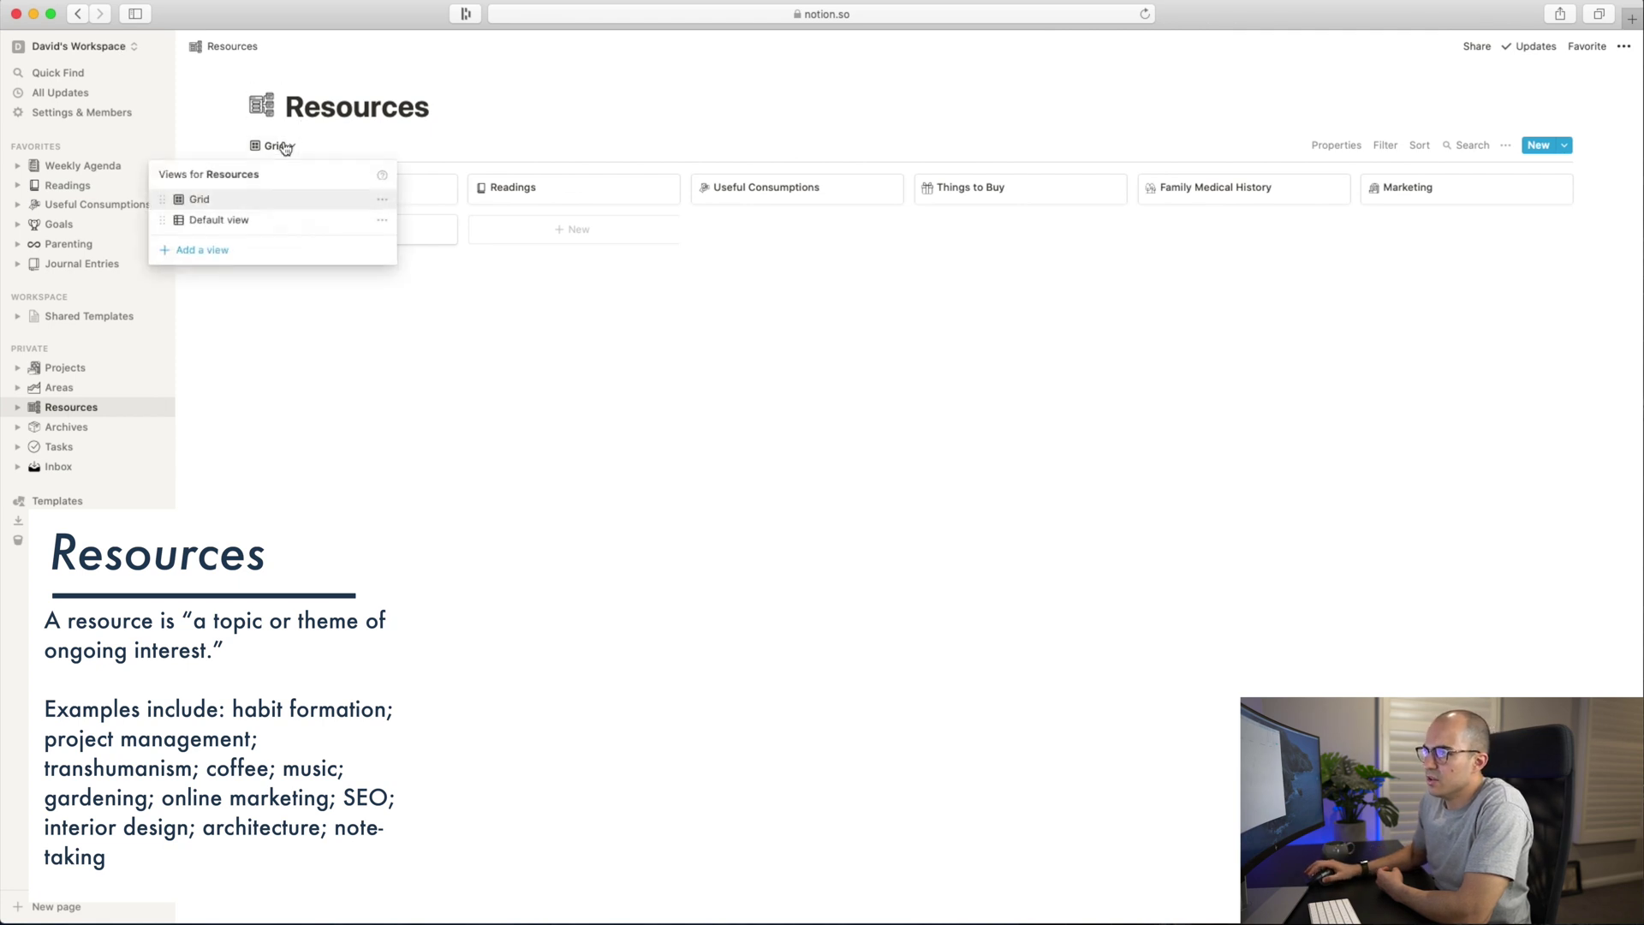
pyautogui.click(235, 223)
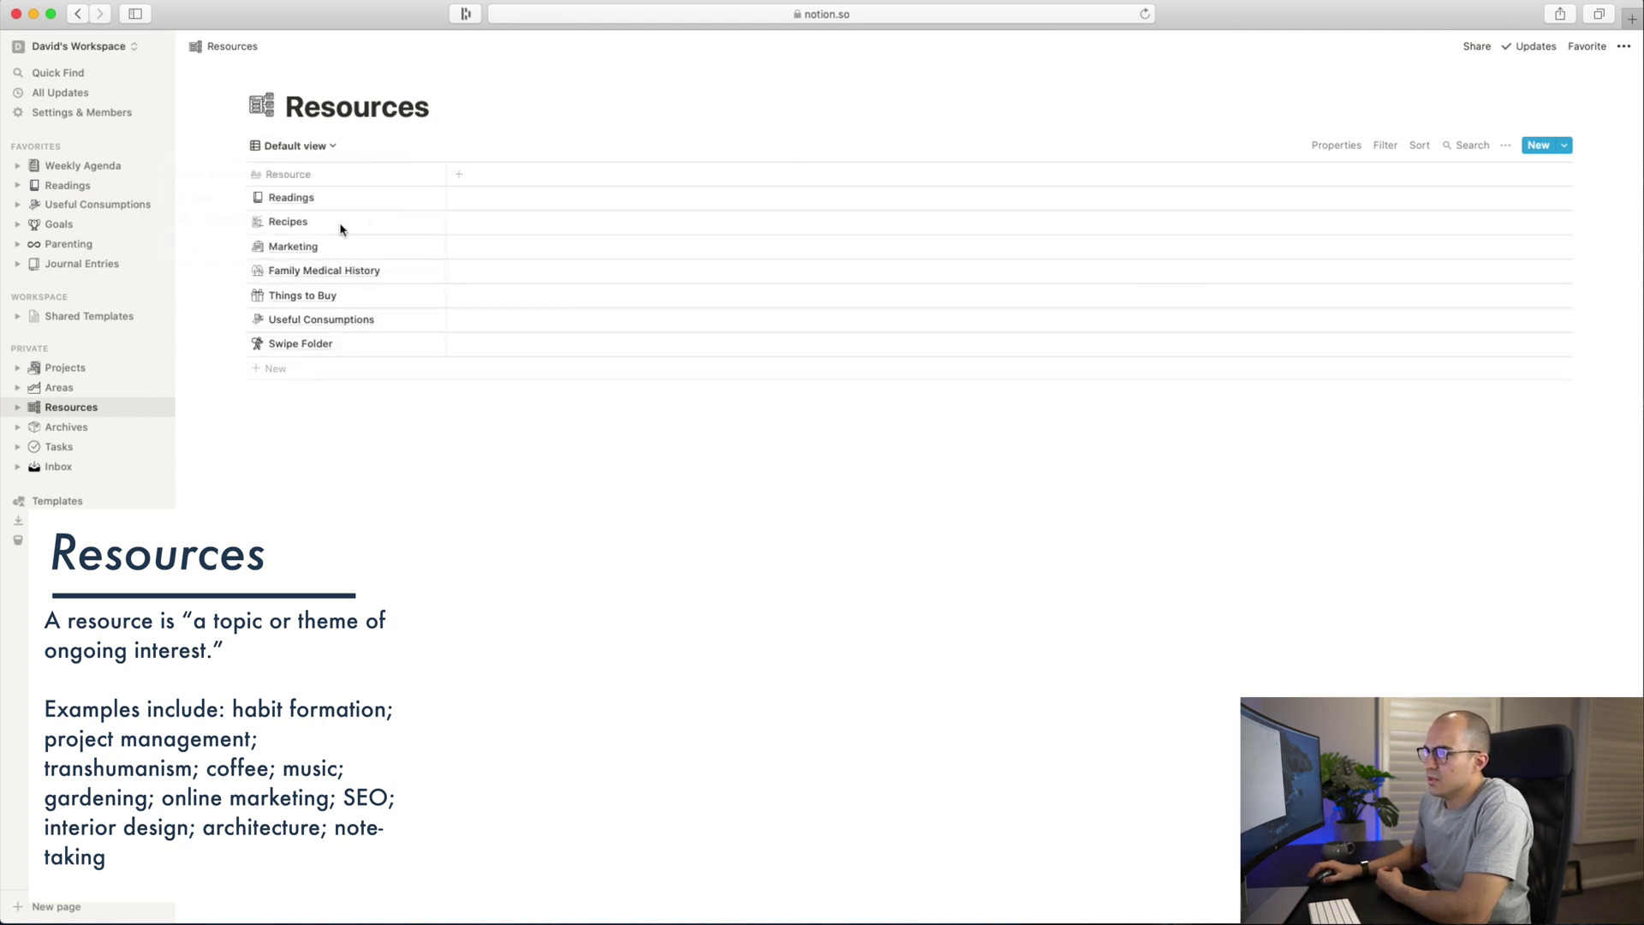
pyautogui.click(283, 152)
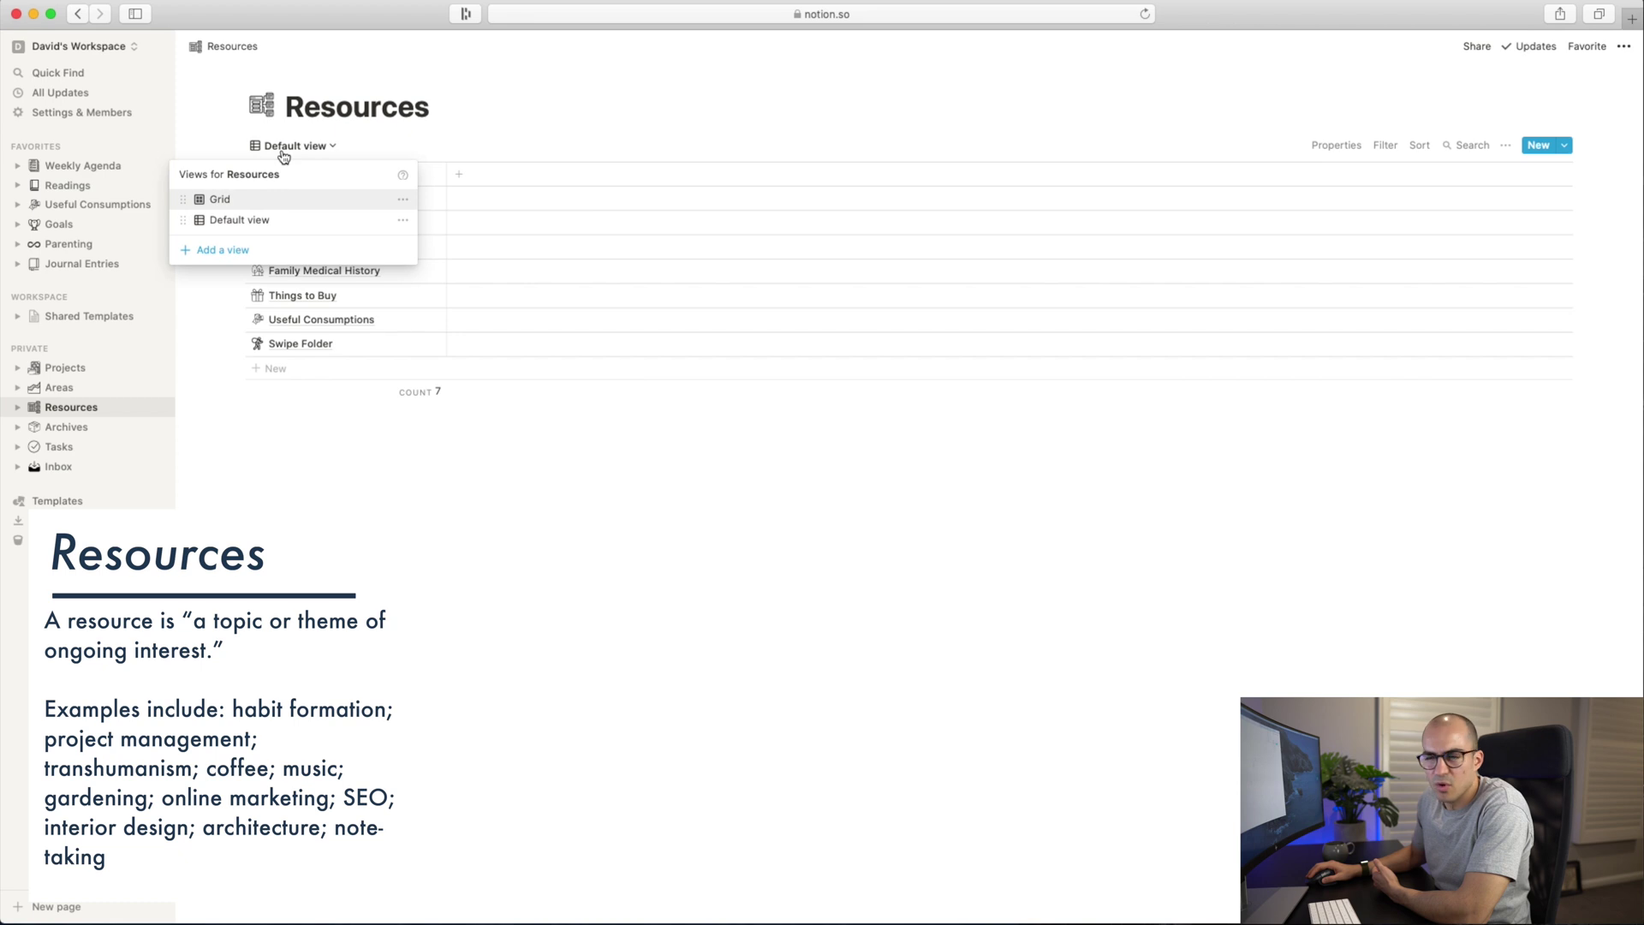
pyautogui.click(239, 206)
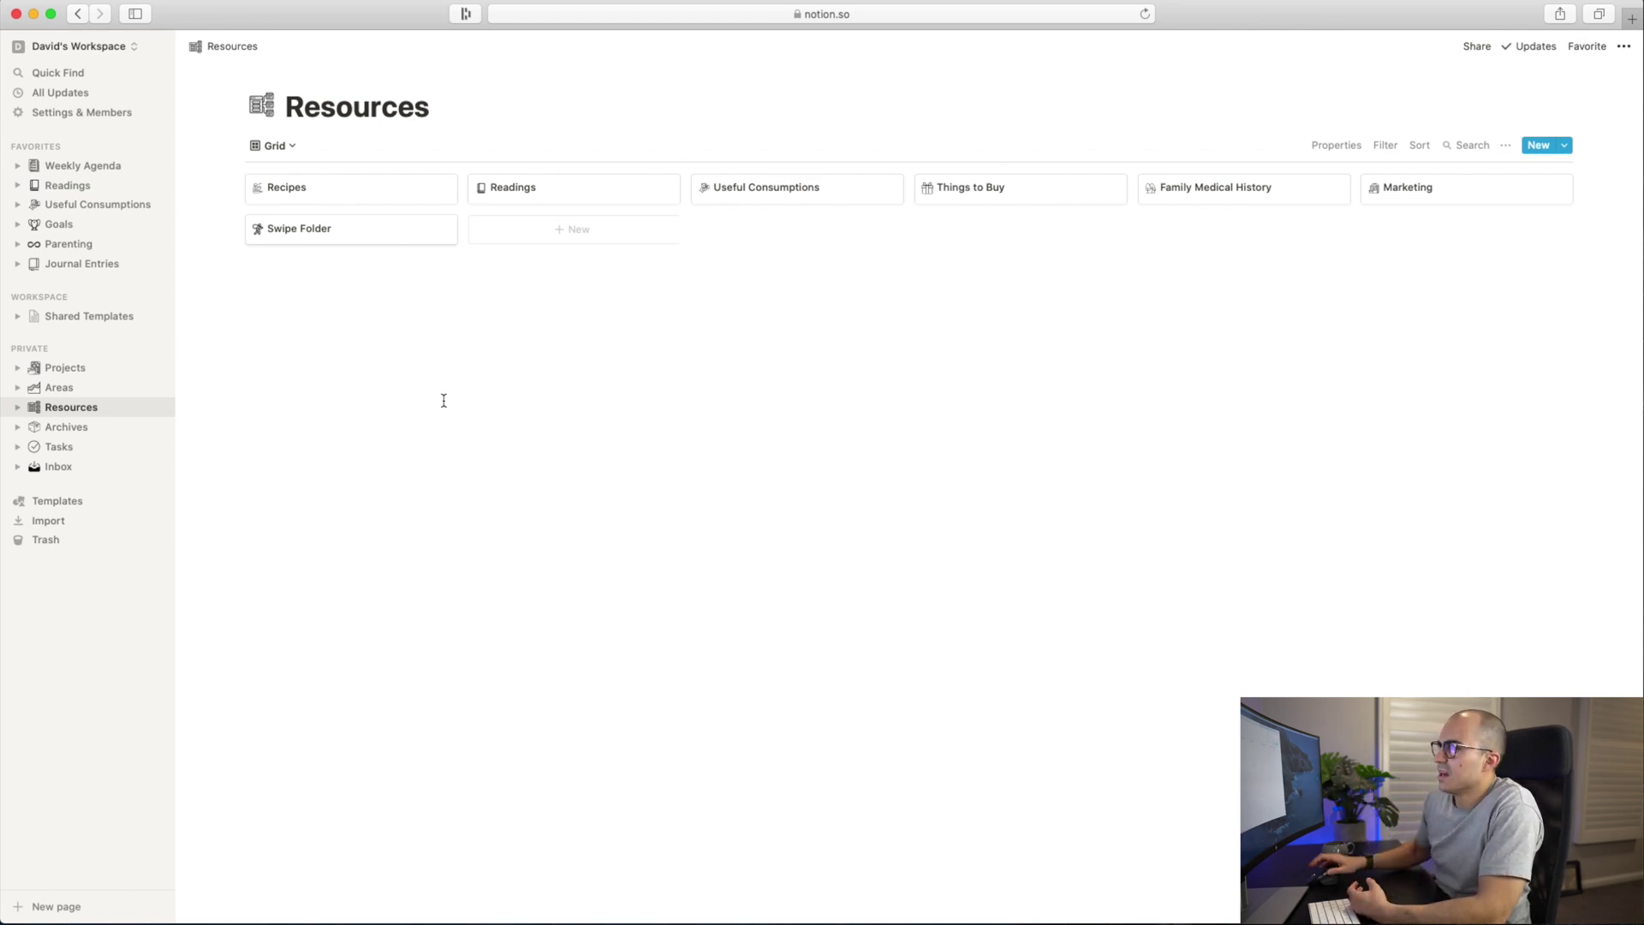
# Step: Open the Readings resource, browse its Books table and saved views, then close it
pyautogui.click(526, 188)
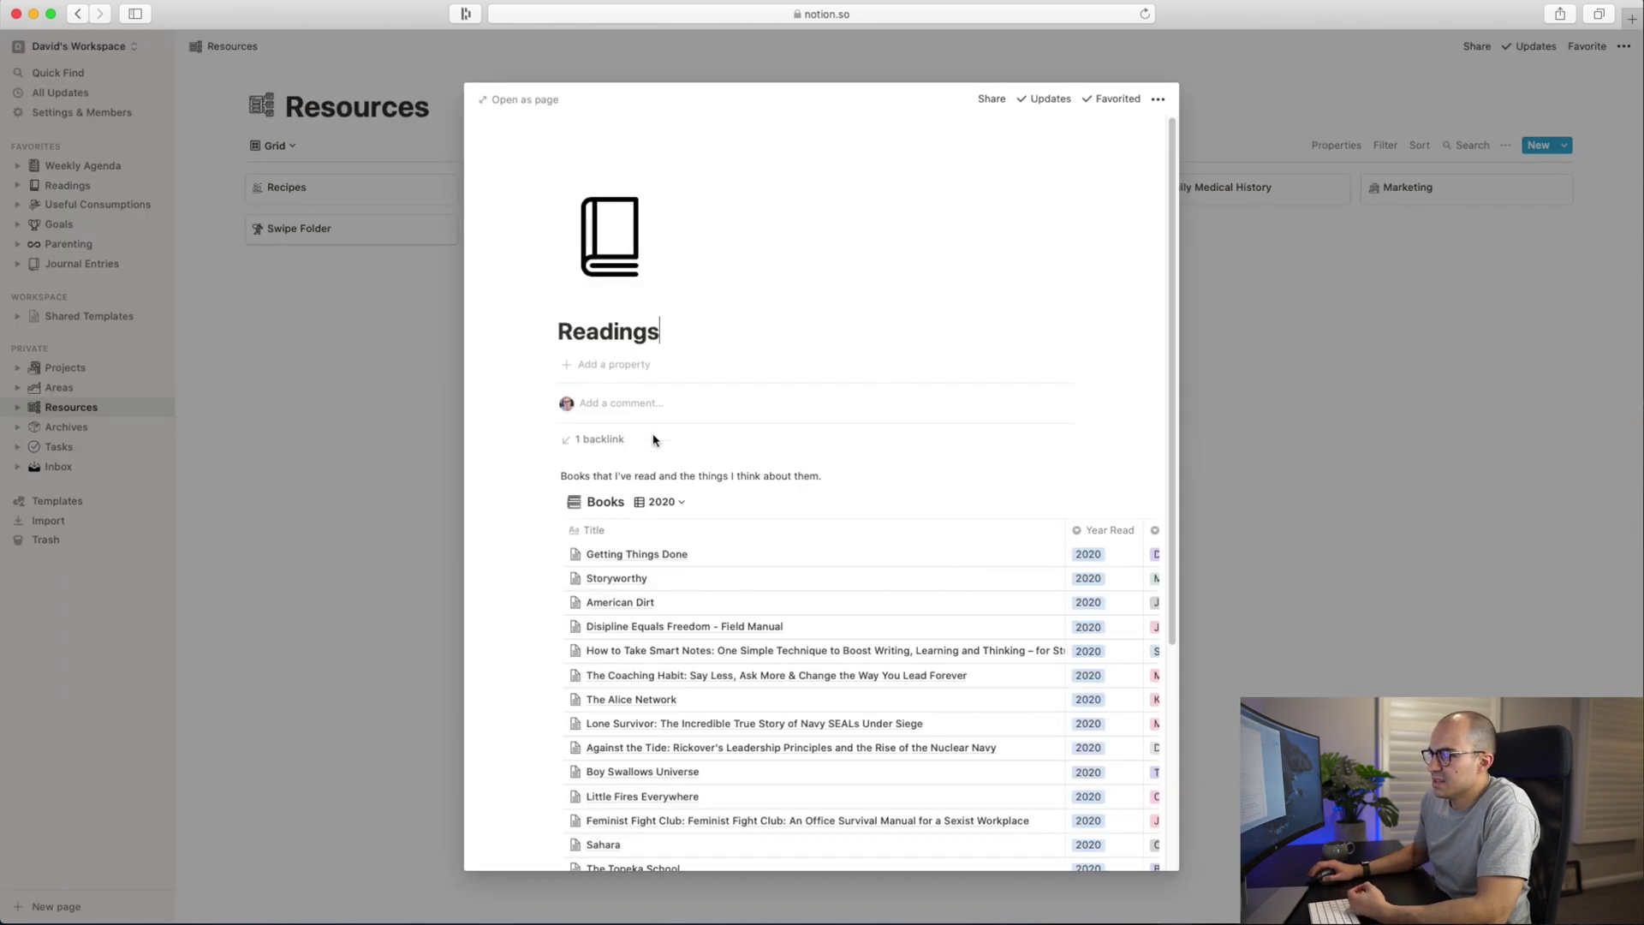
pyautogui.scroll(-5, 677, 529)
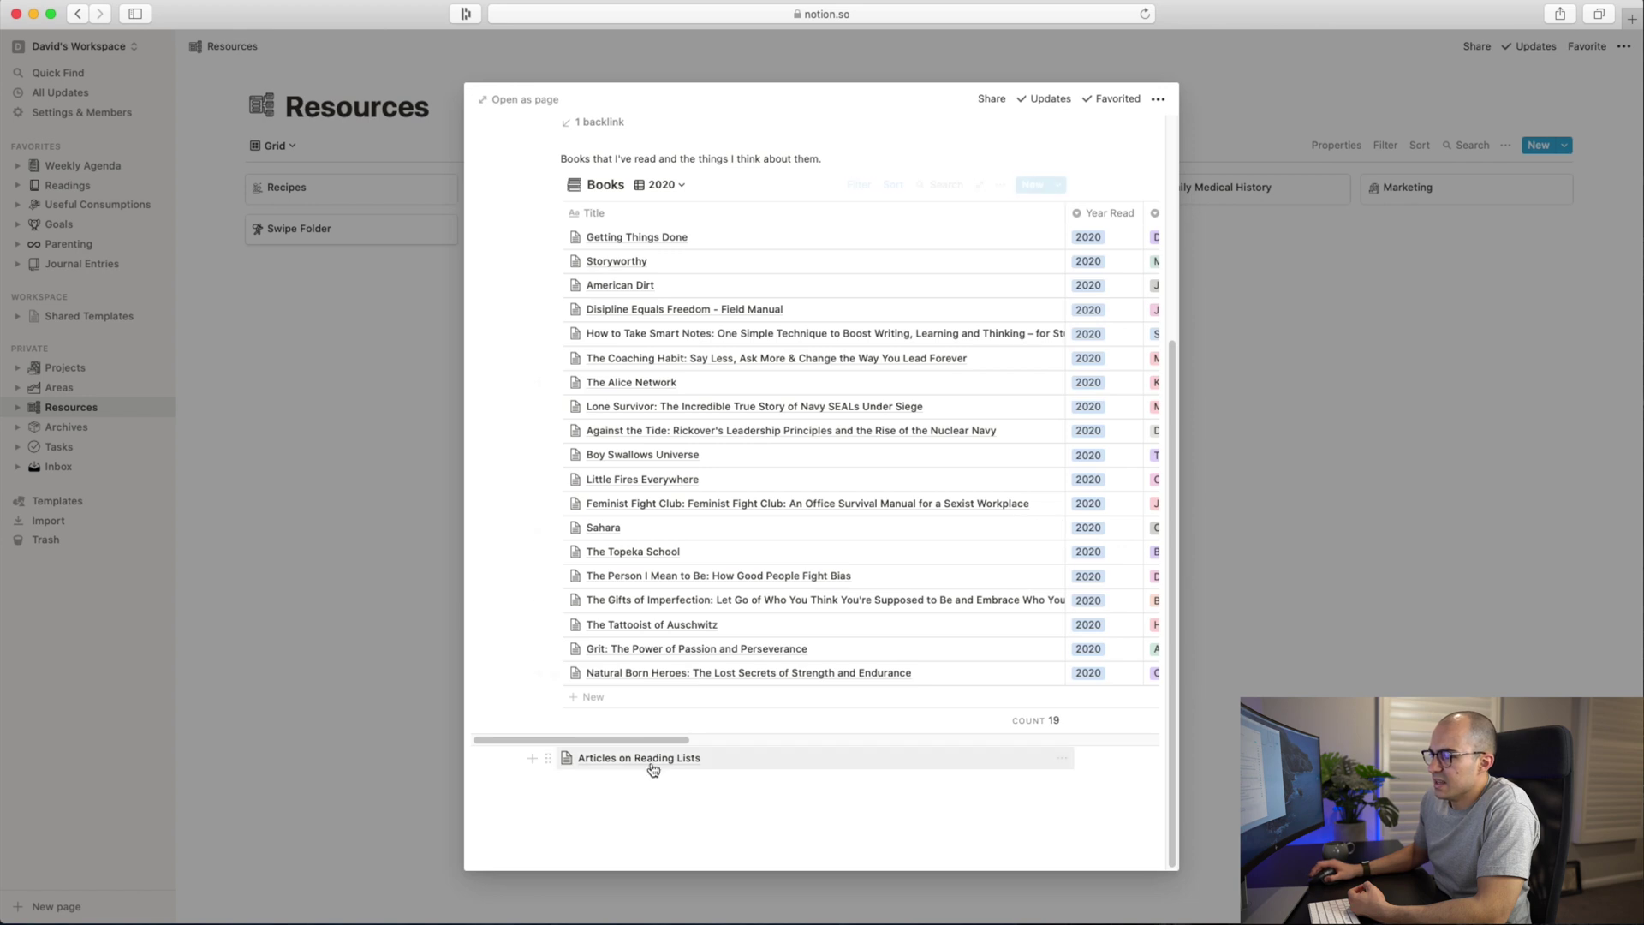
pyautogui.scroll(5, 642, 770)
pyautogui.scroll(-4, 712, 599)
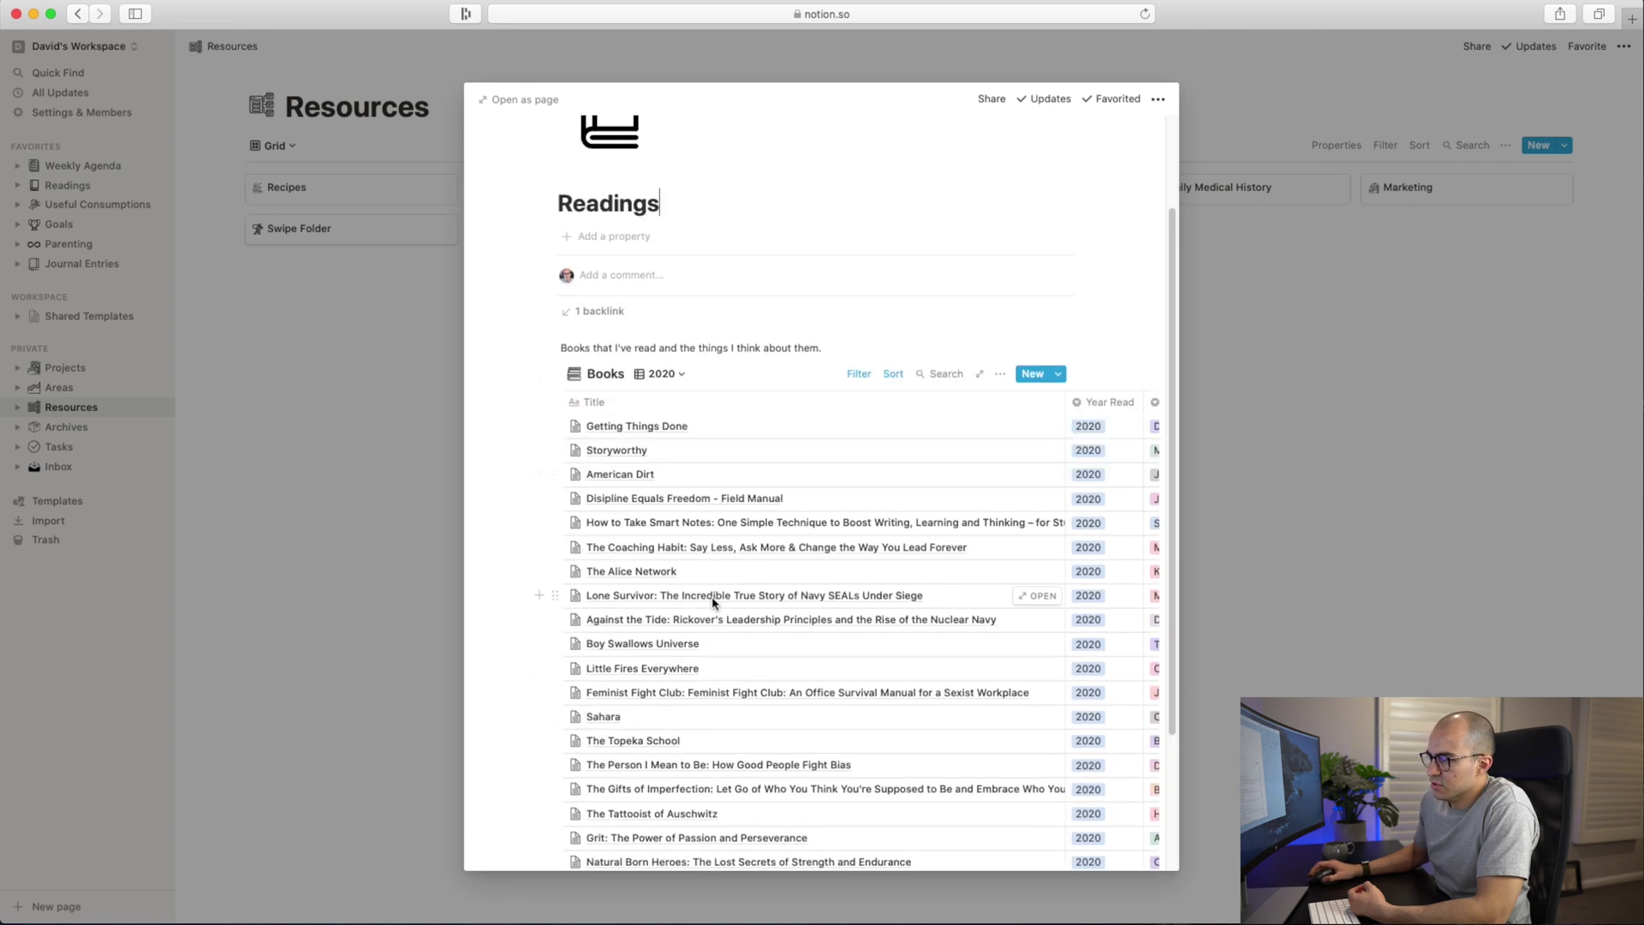
pyautogui.click(661, 257)
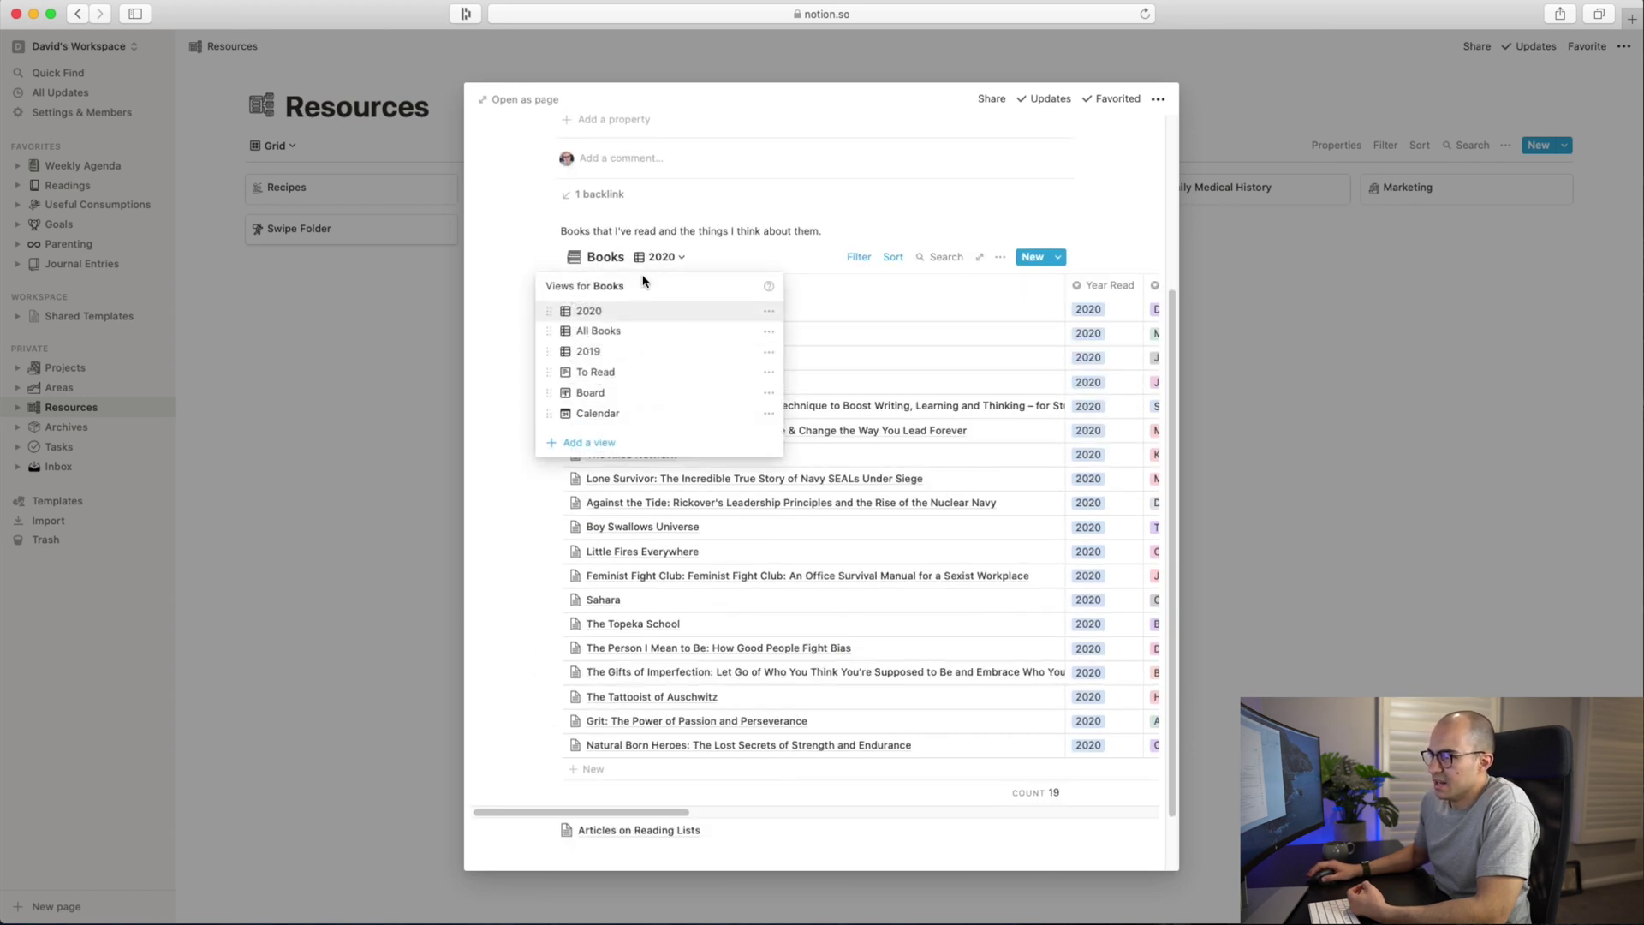
pyautogui.click(399, 608)
pyautogui.scroll(4, 399, 608)
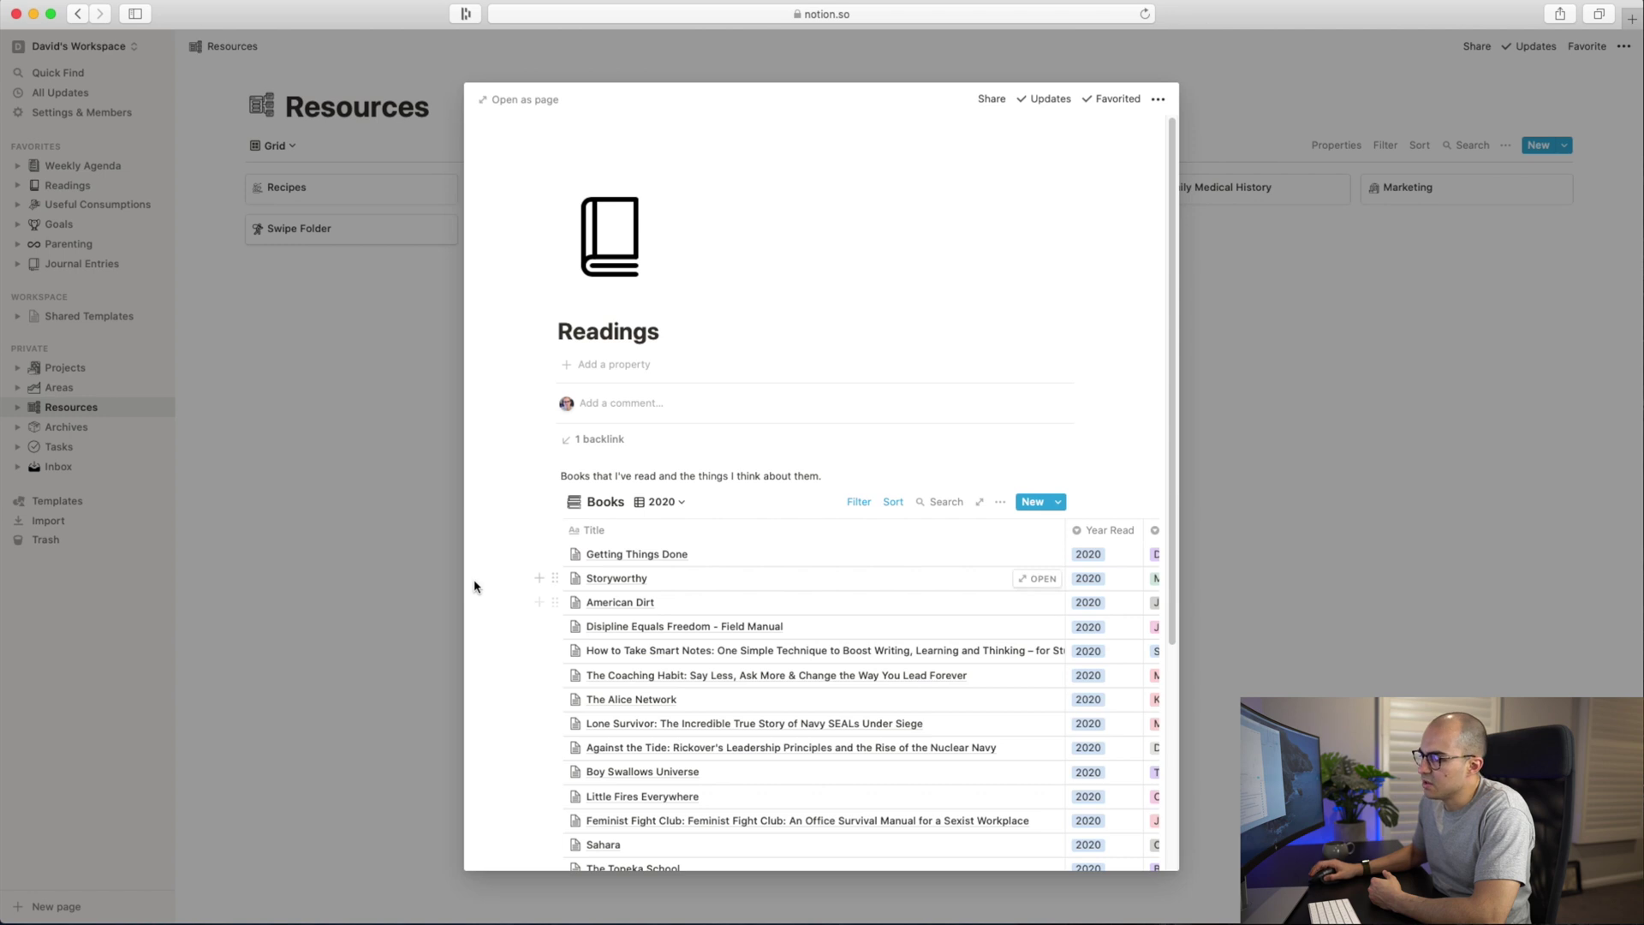
pyautogui.click(394, 539)
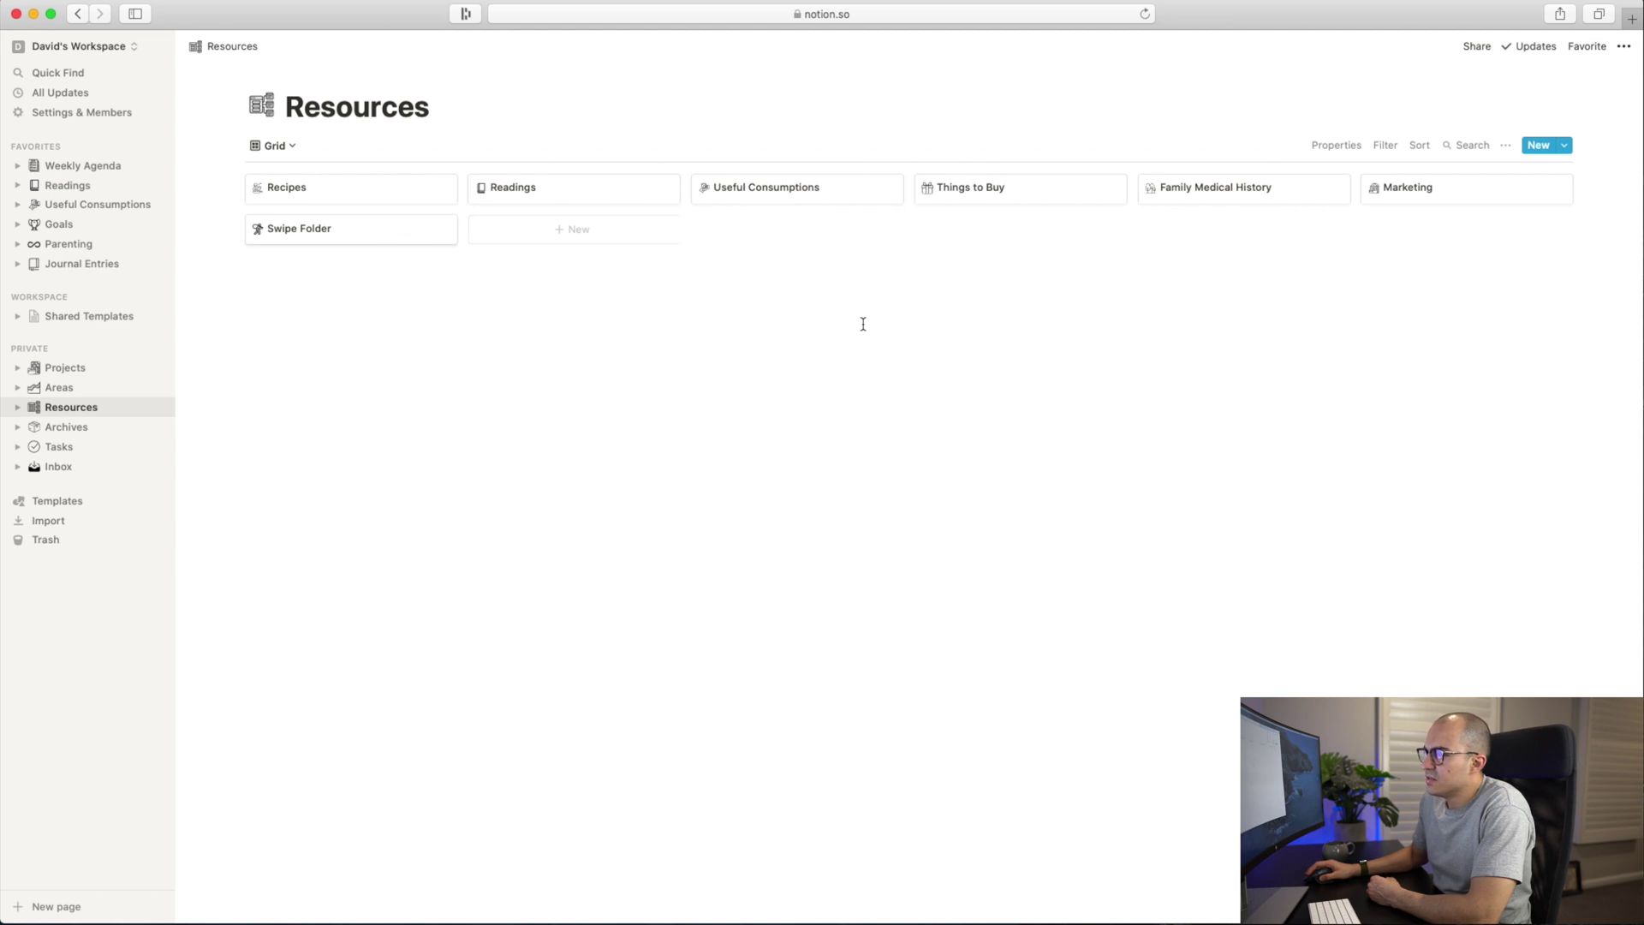
# Step: Open Useful Consumptions as a full page and scroll down its articles
pyautogui.click(789, 187)
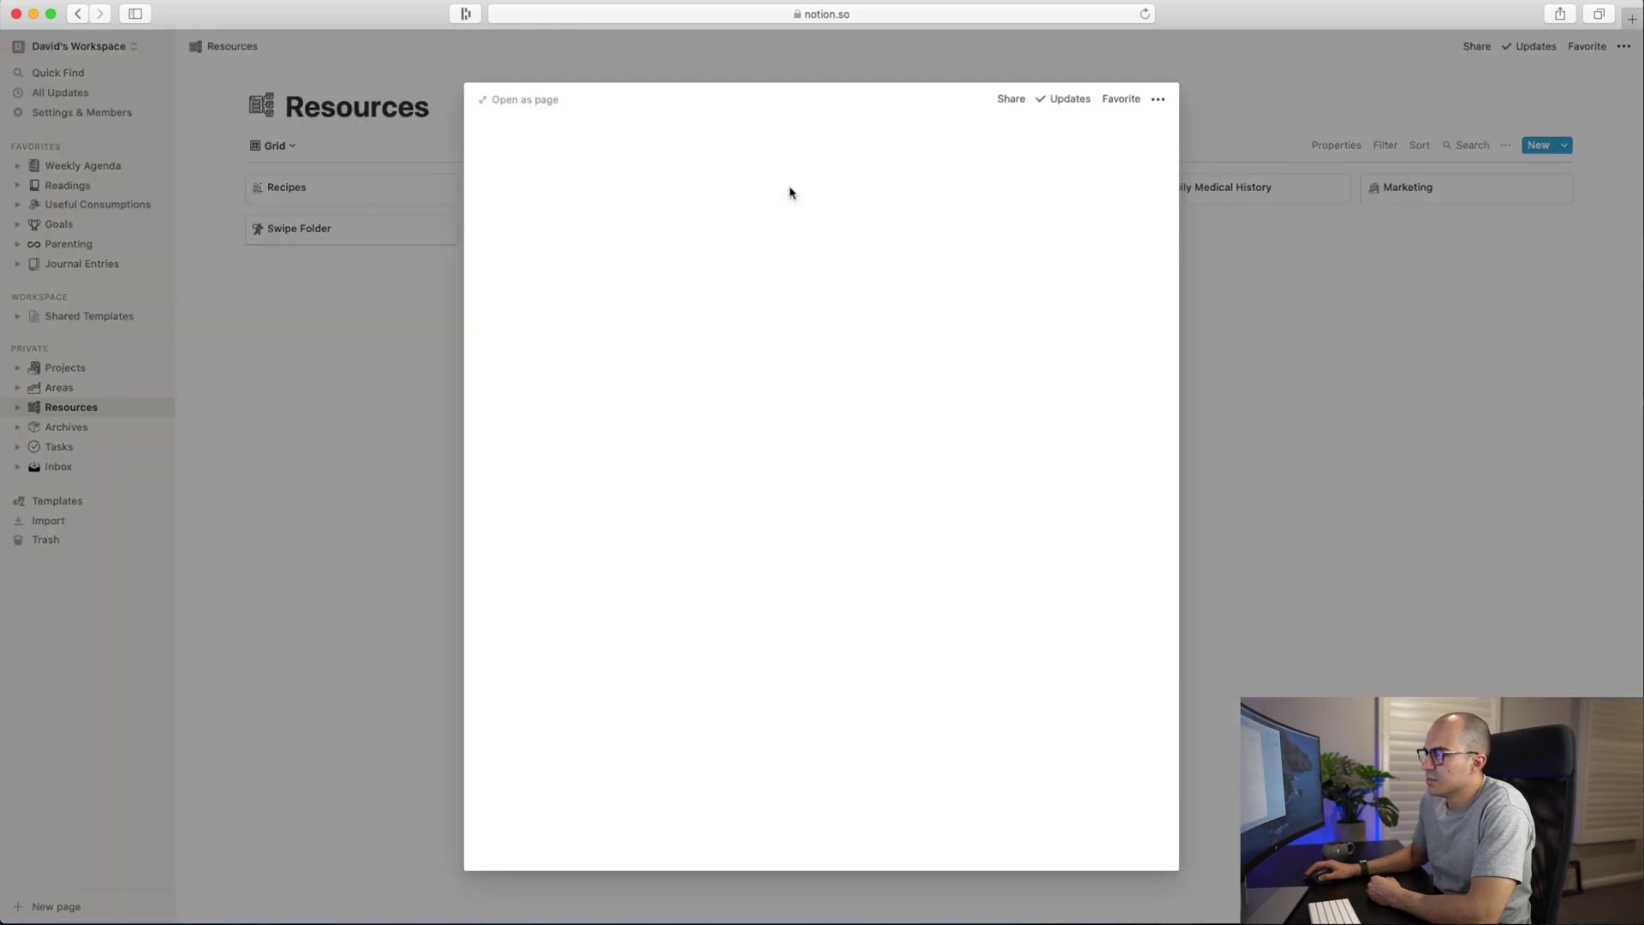
pyautogui.click(548, 100)
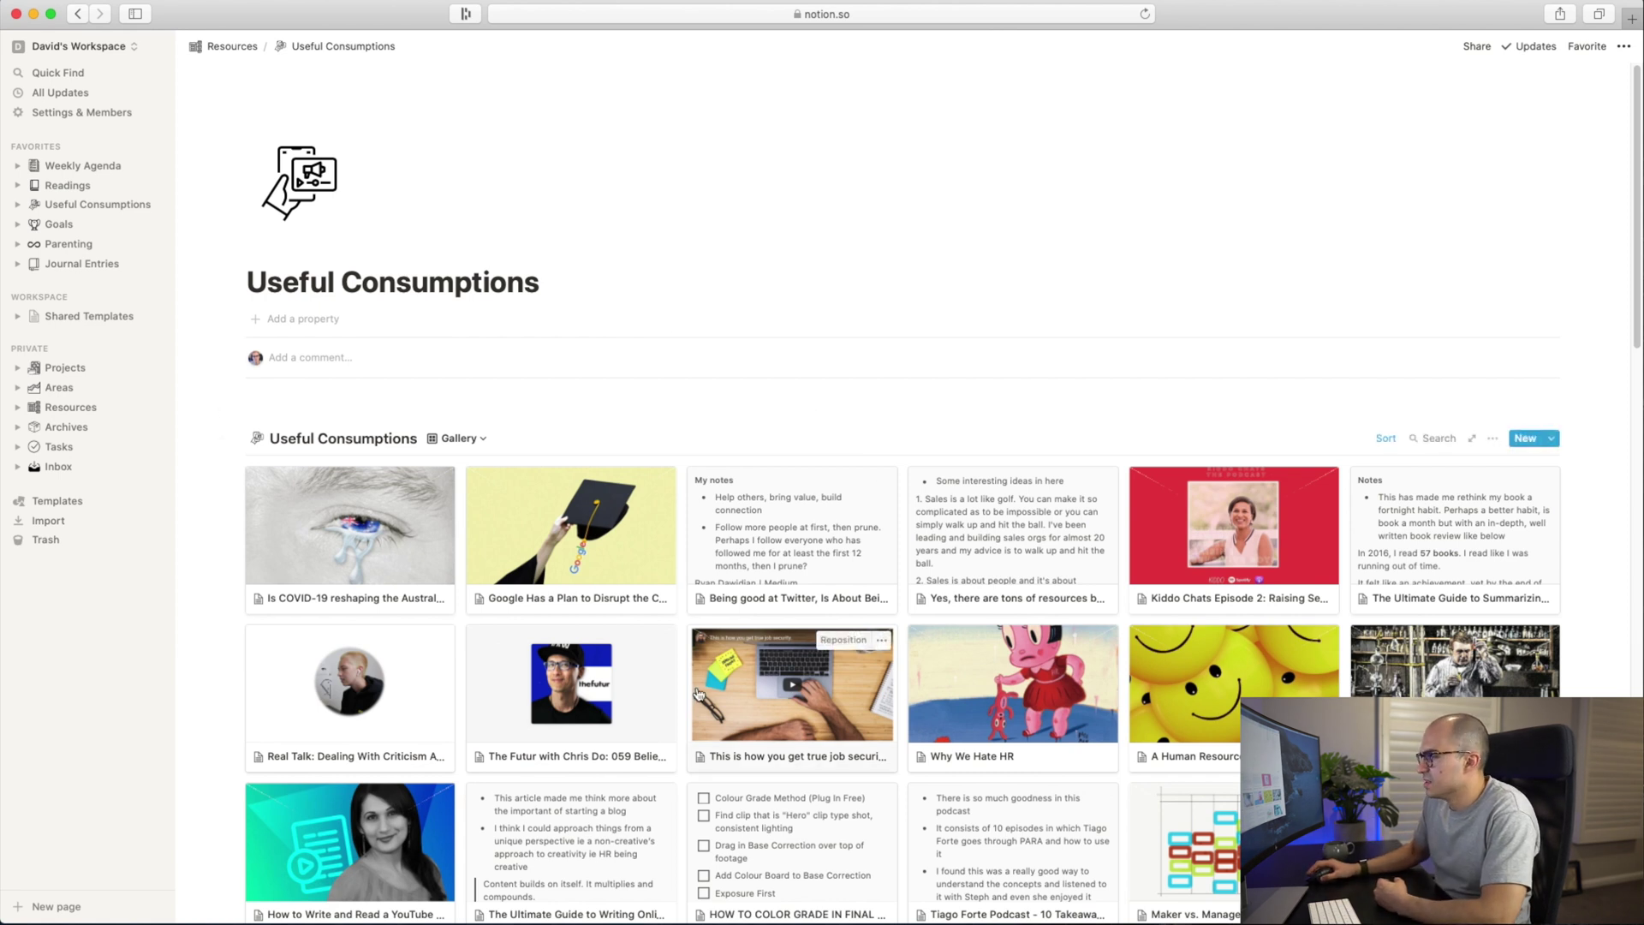
pyautogui.scroll(-10, 702, 692)
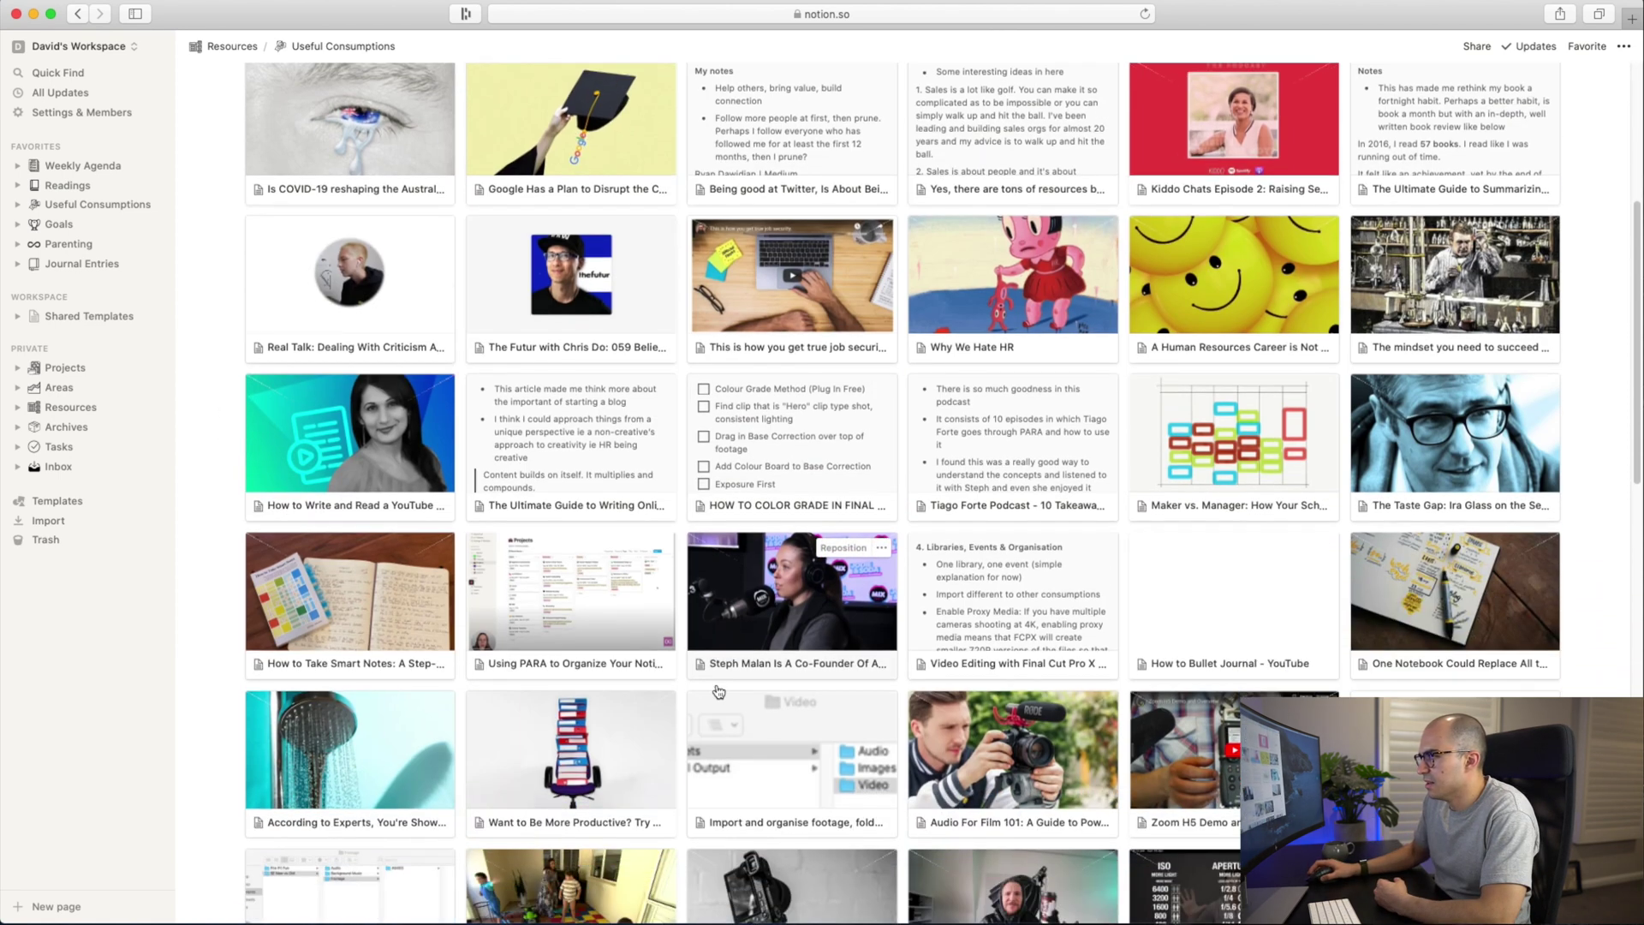
pyautogui.scroll(-2, 718, 692)
pyautogui.scroll(-2, 718, 691)
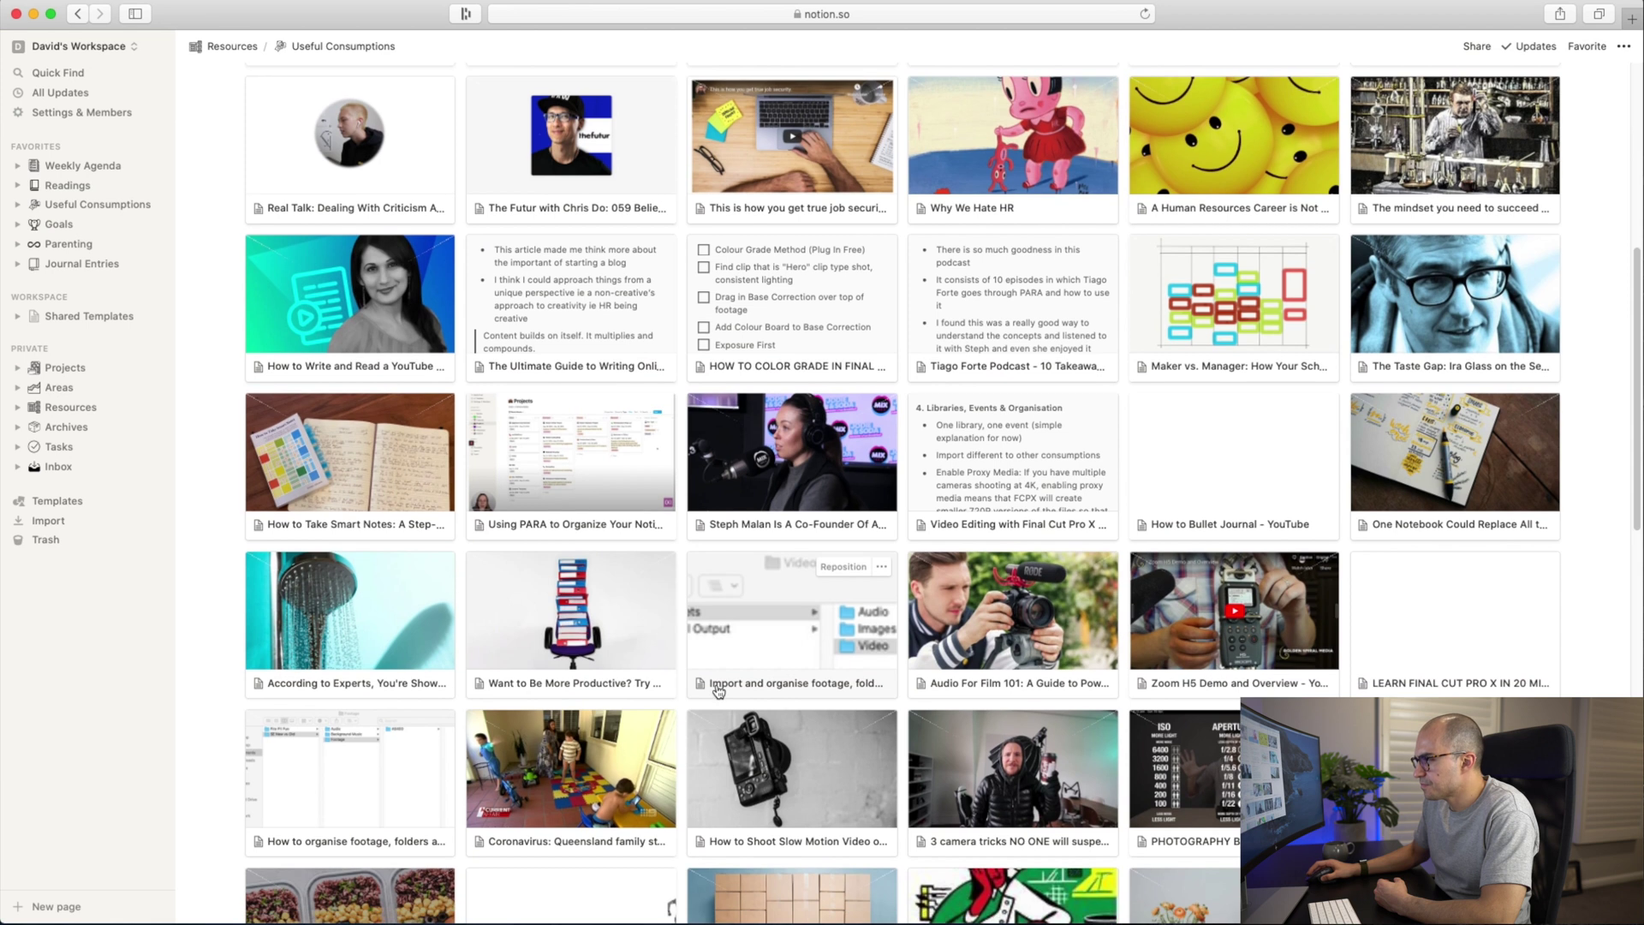
# Step: Link the Audio For Film 101 article's Projects to 'New to Notion: Three Essentials'
pyautogui.click(984, 641)
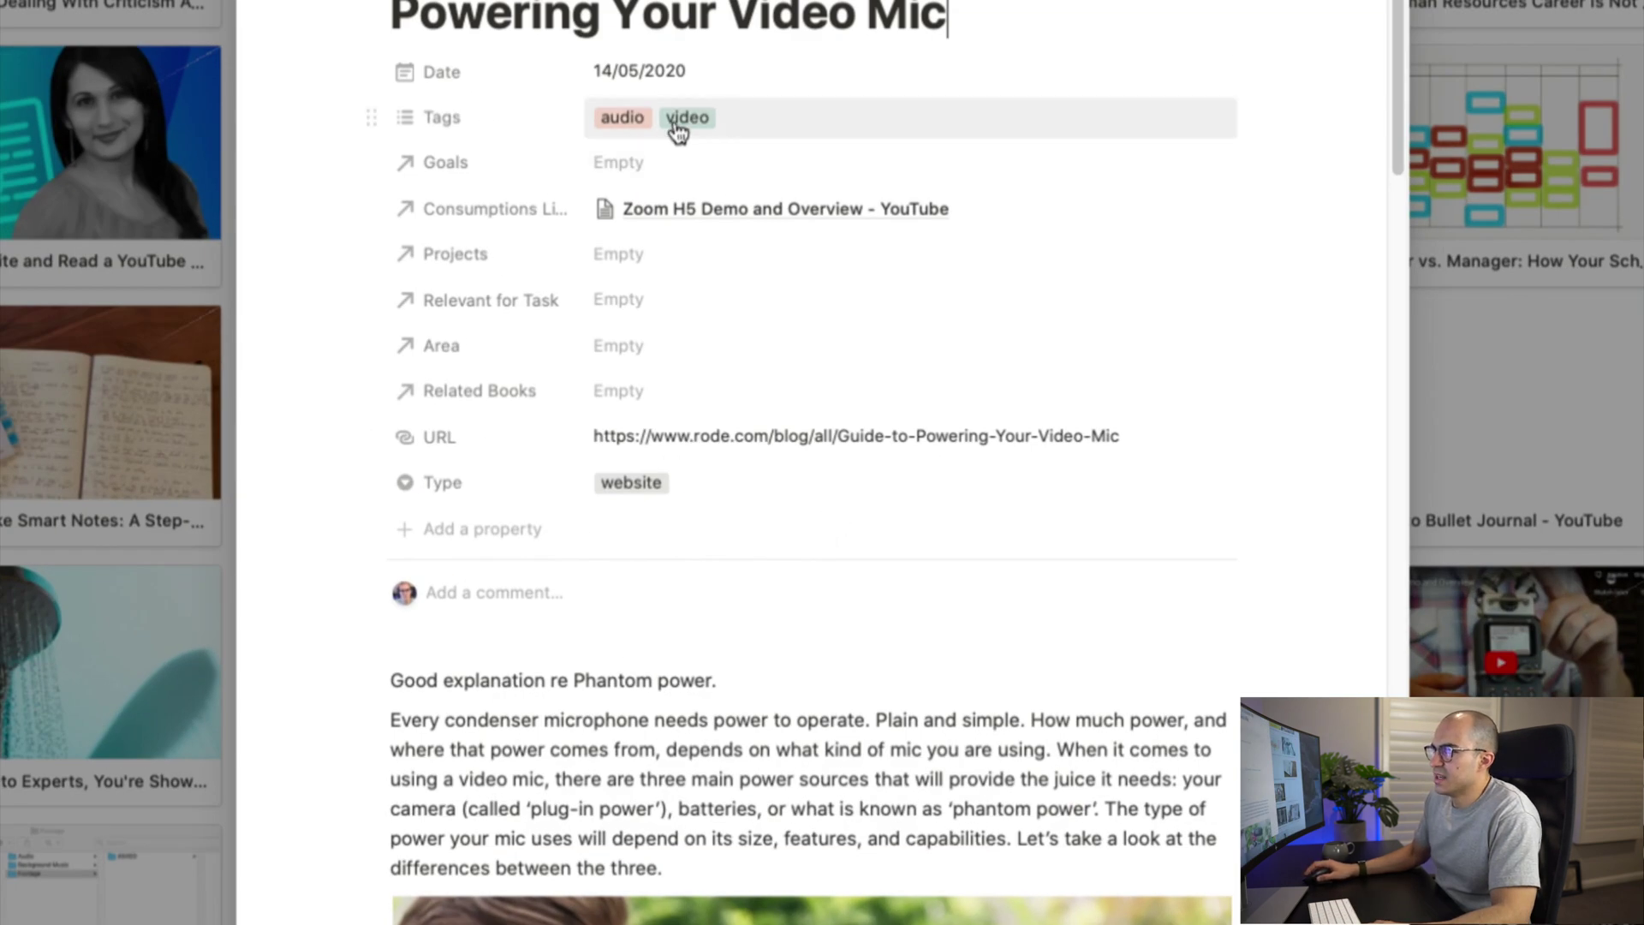
pyautogui.click(650, 255)
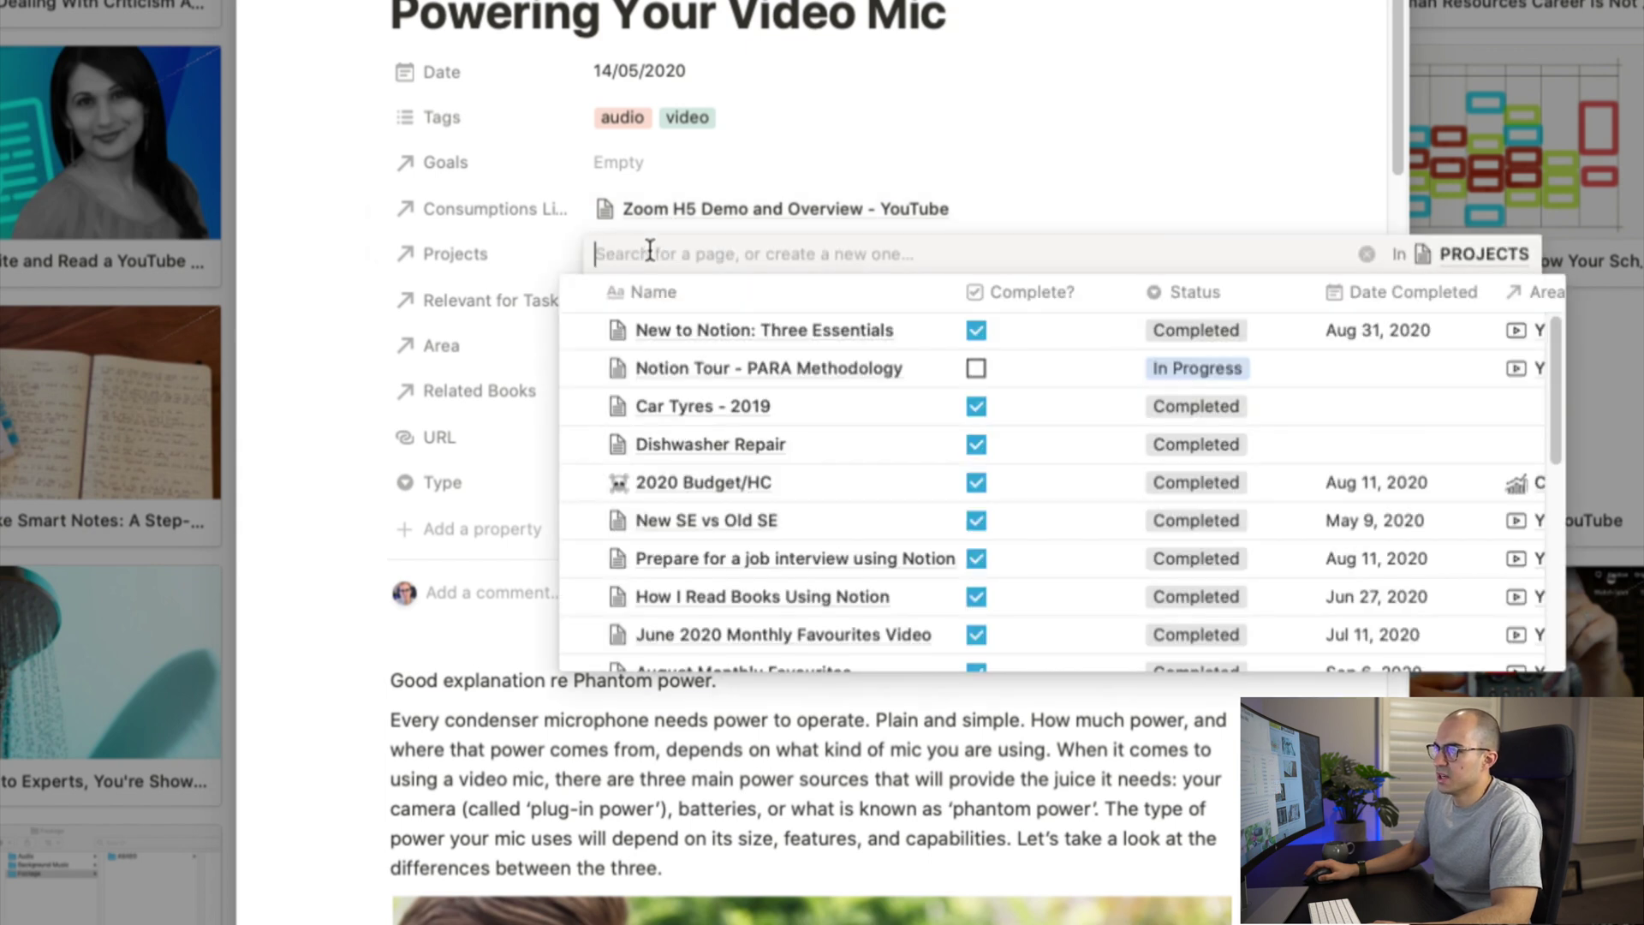
pyautogui.click(582, 333)
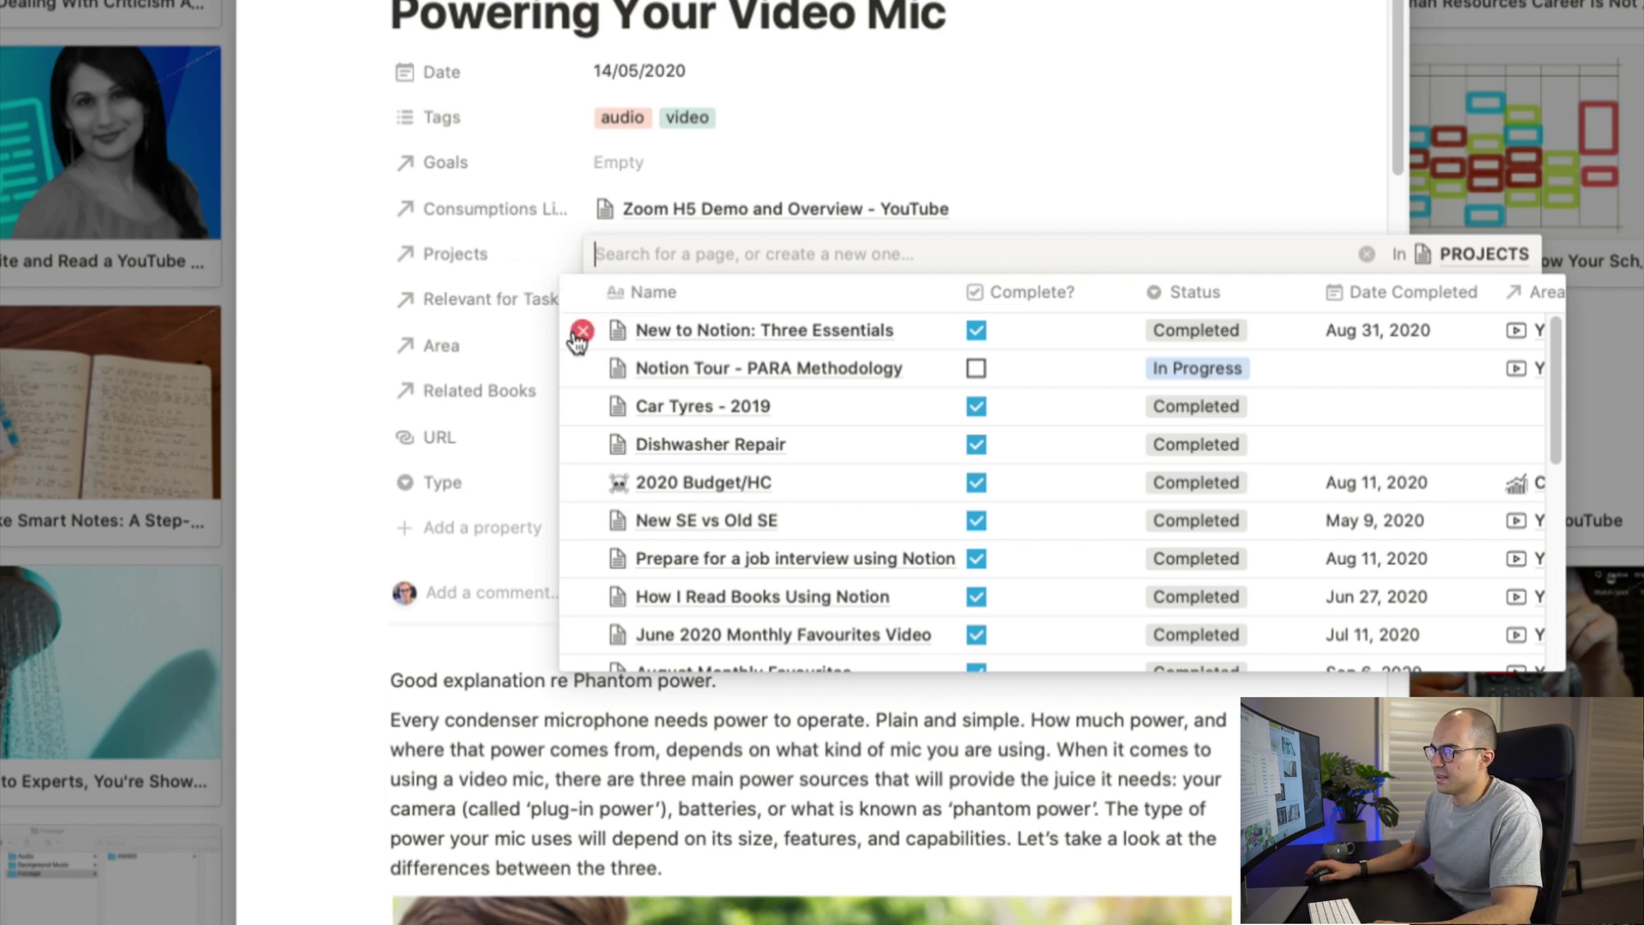
pyautogui.click(940, 107)
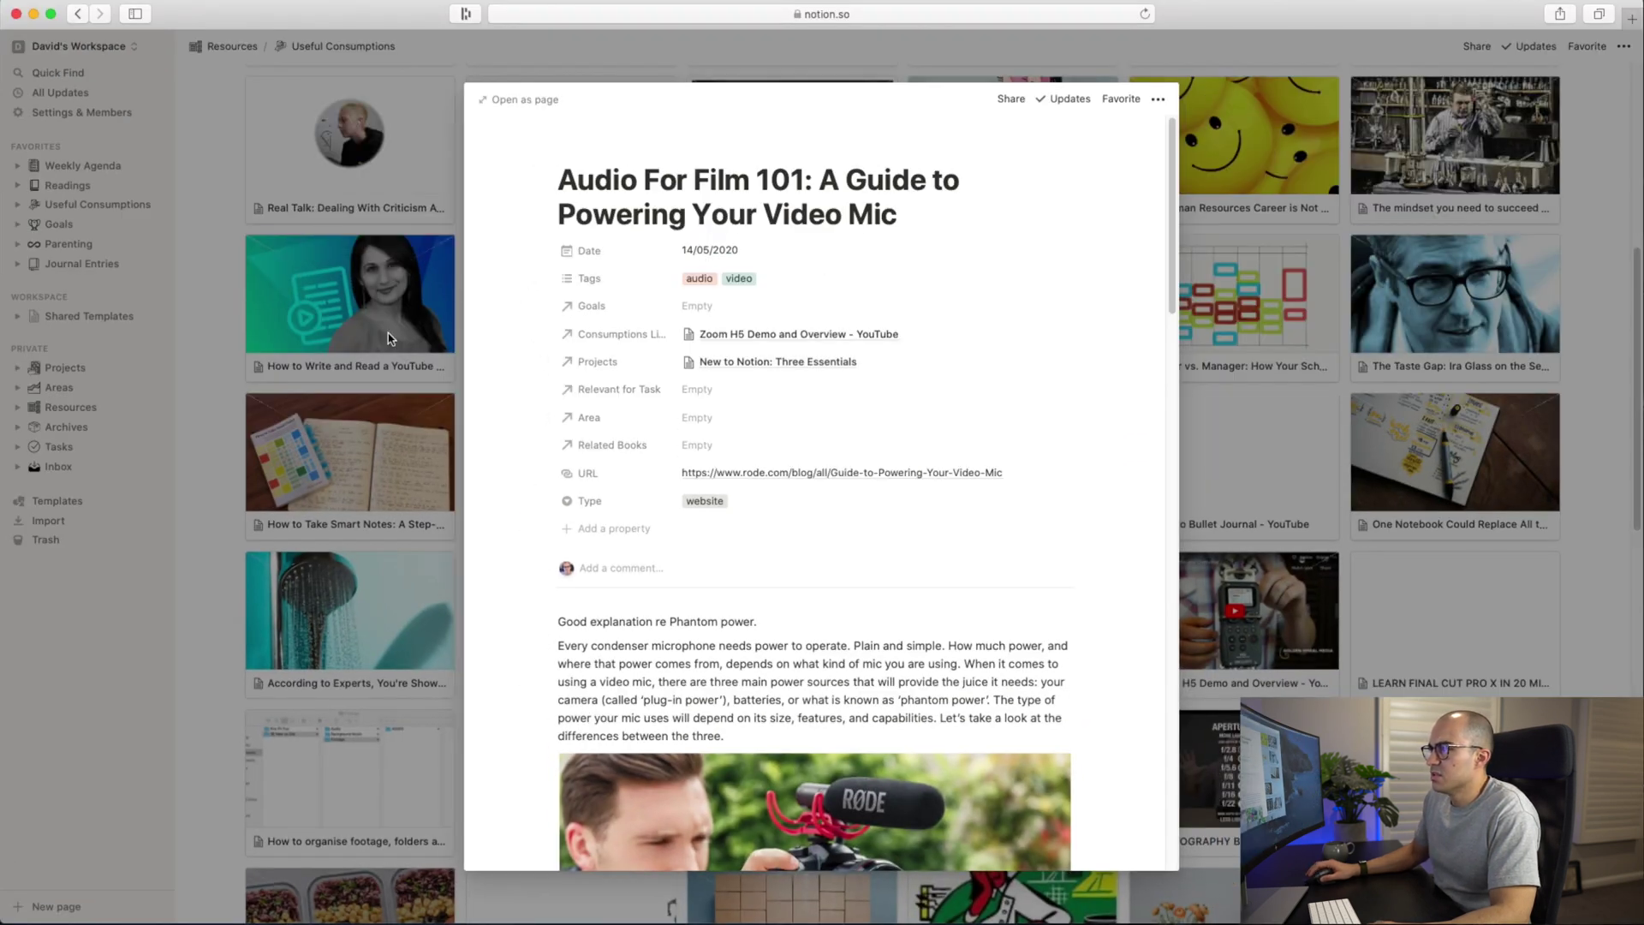
pyautogui.click(178, 142)
# Step: Go back to Resources, visit Archives, then open the Tasks database
pyautogui.click(221, 46)
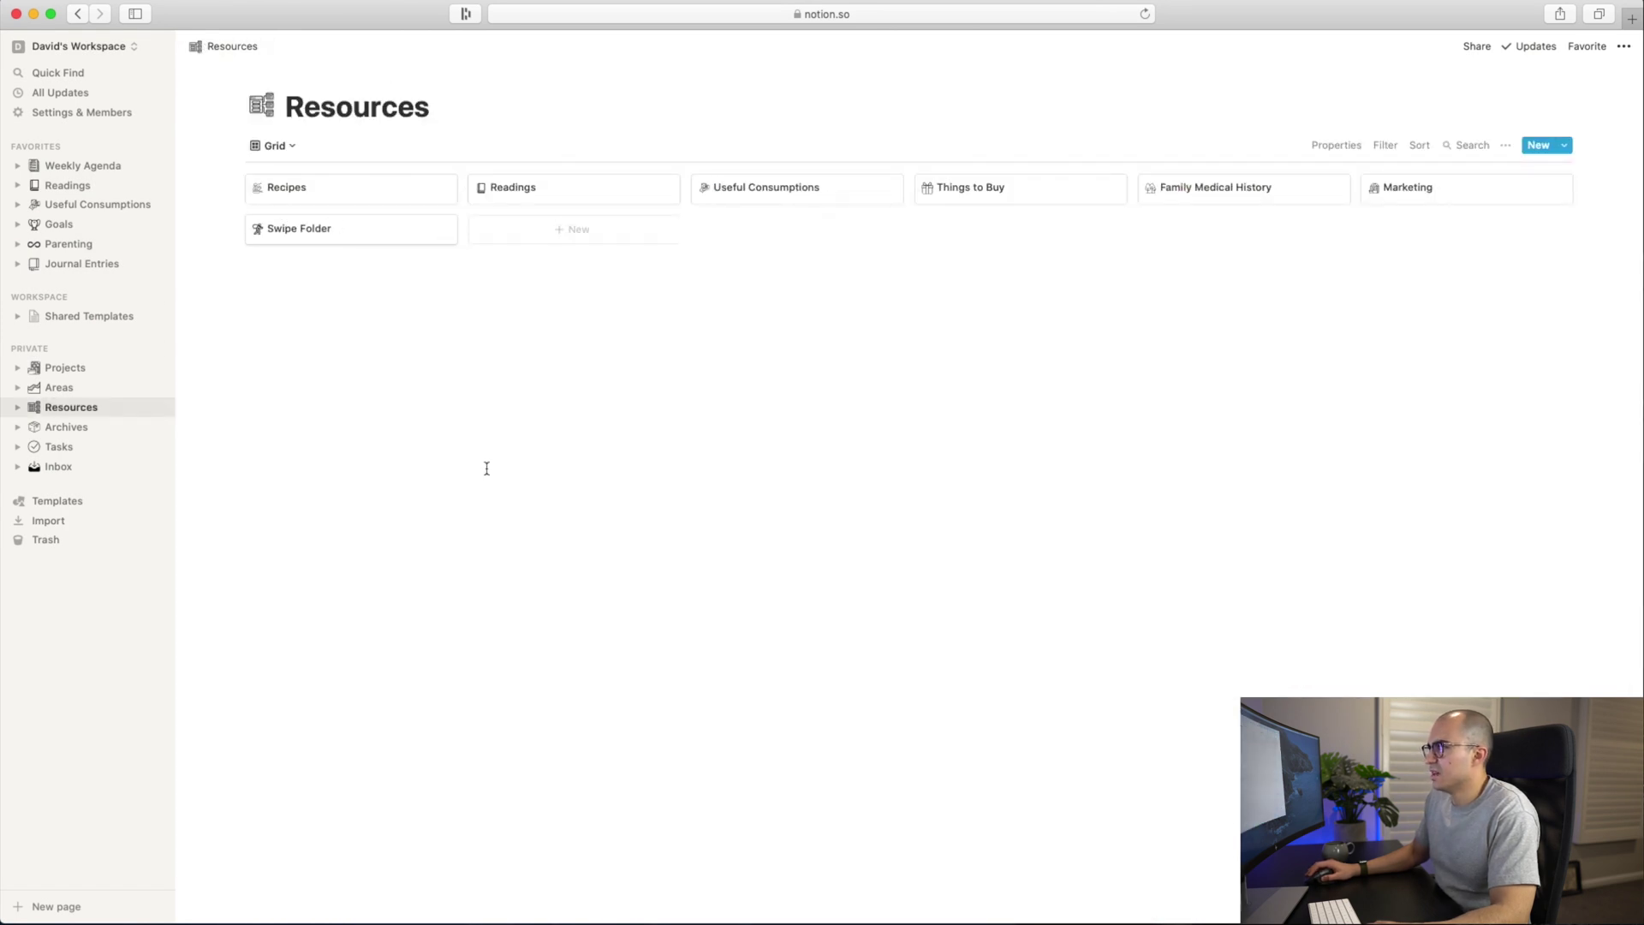
pyautogui.click(66, 428)
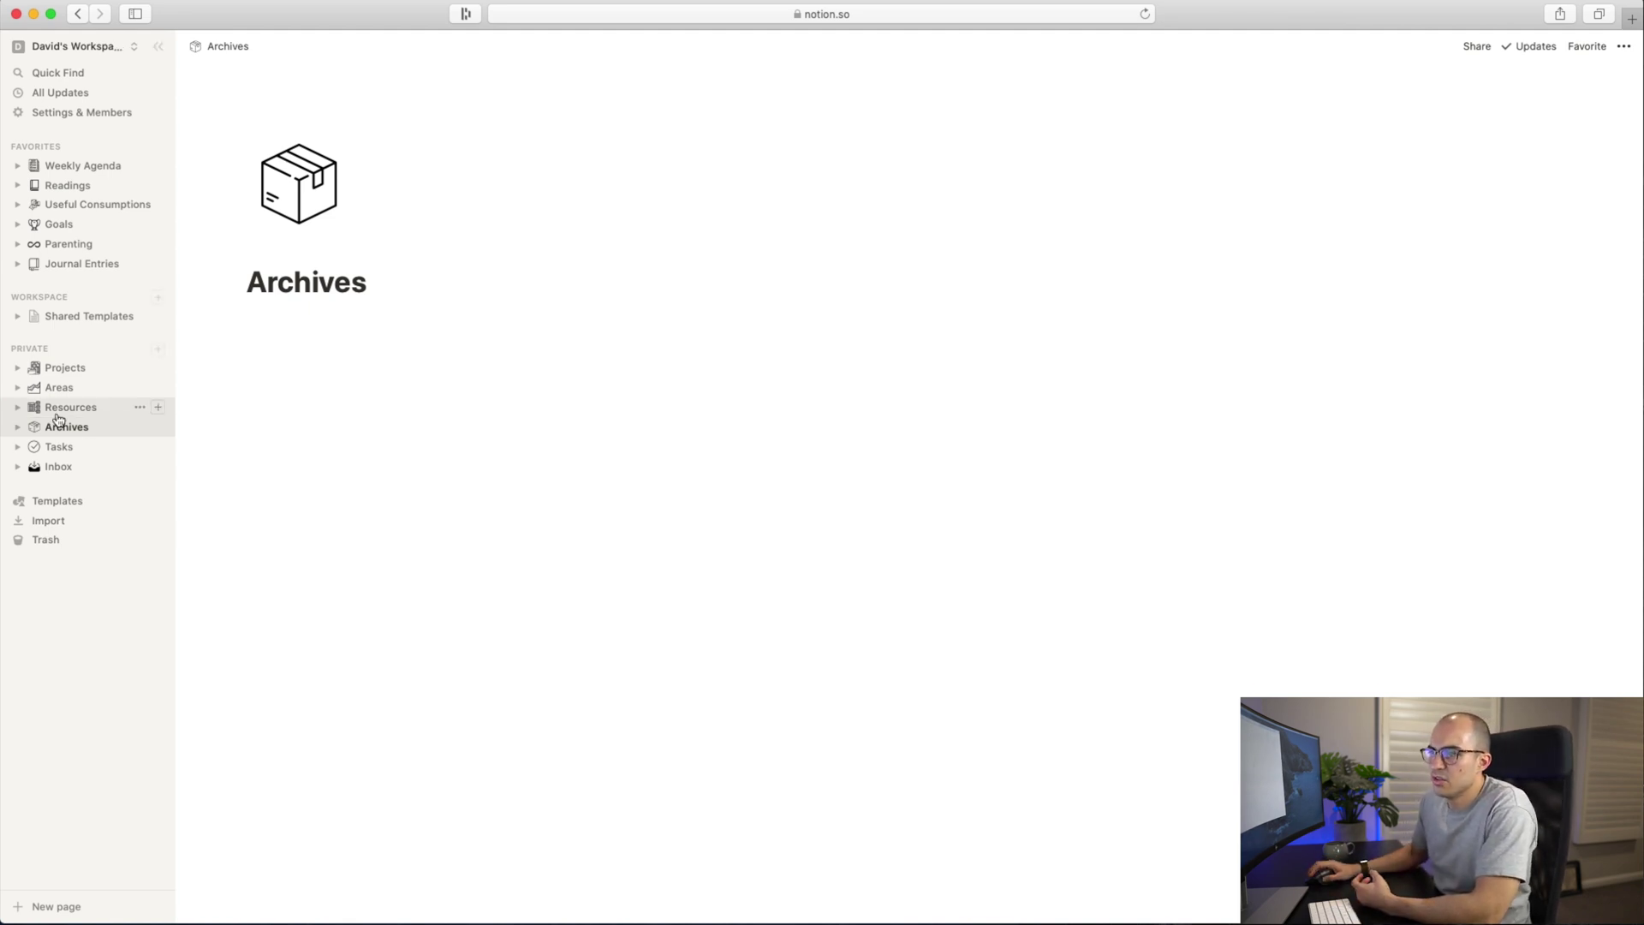
pyautogui.click(54, 449)
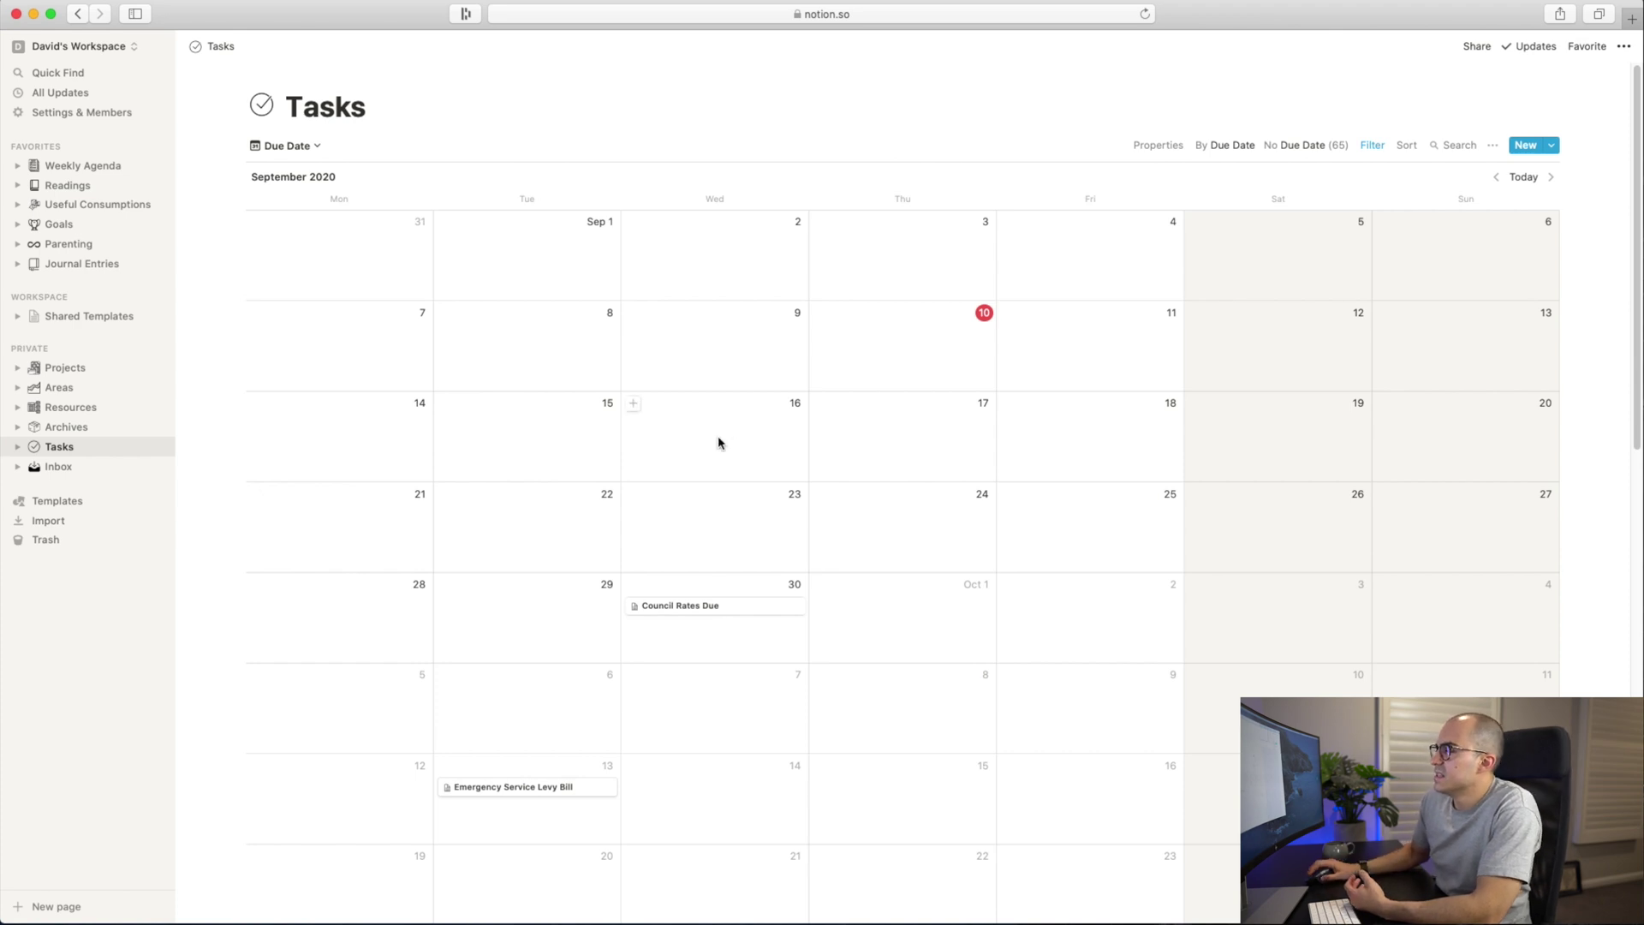
# Step: View Tasks as Completed - Table, Unfinished Business - Table and Completed Date View, then open Inbox
pyautogui.click(315, 145)
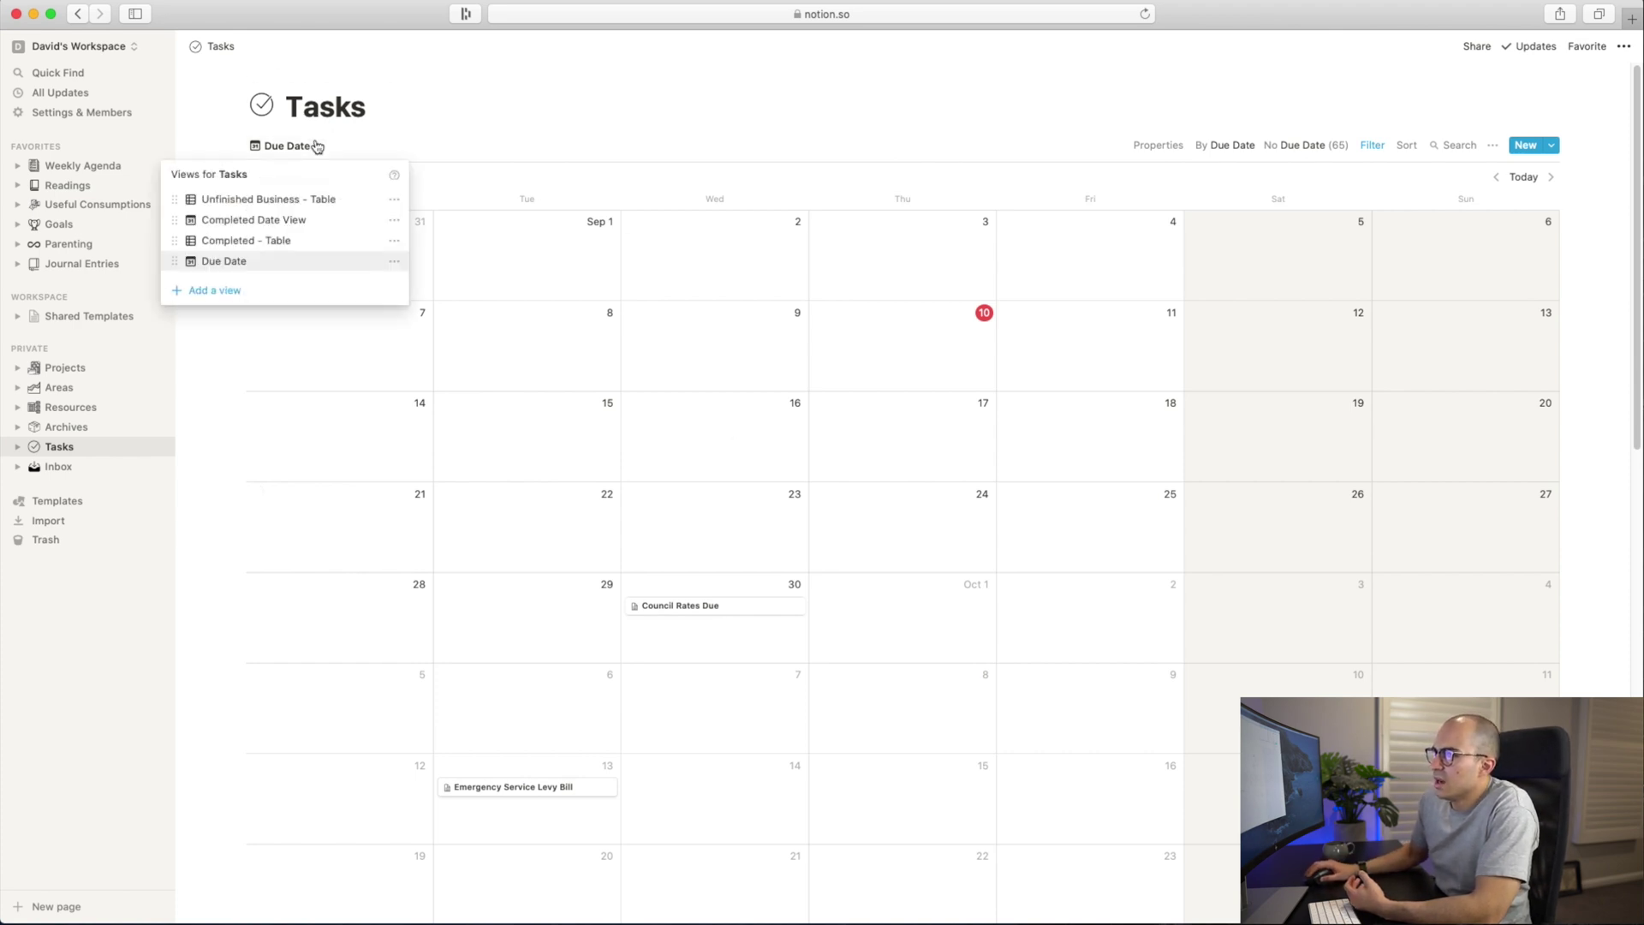
pyautogui.click(264, 240)
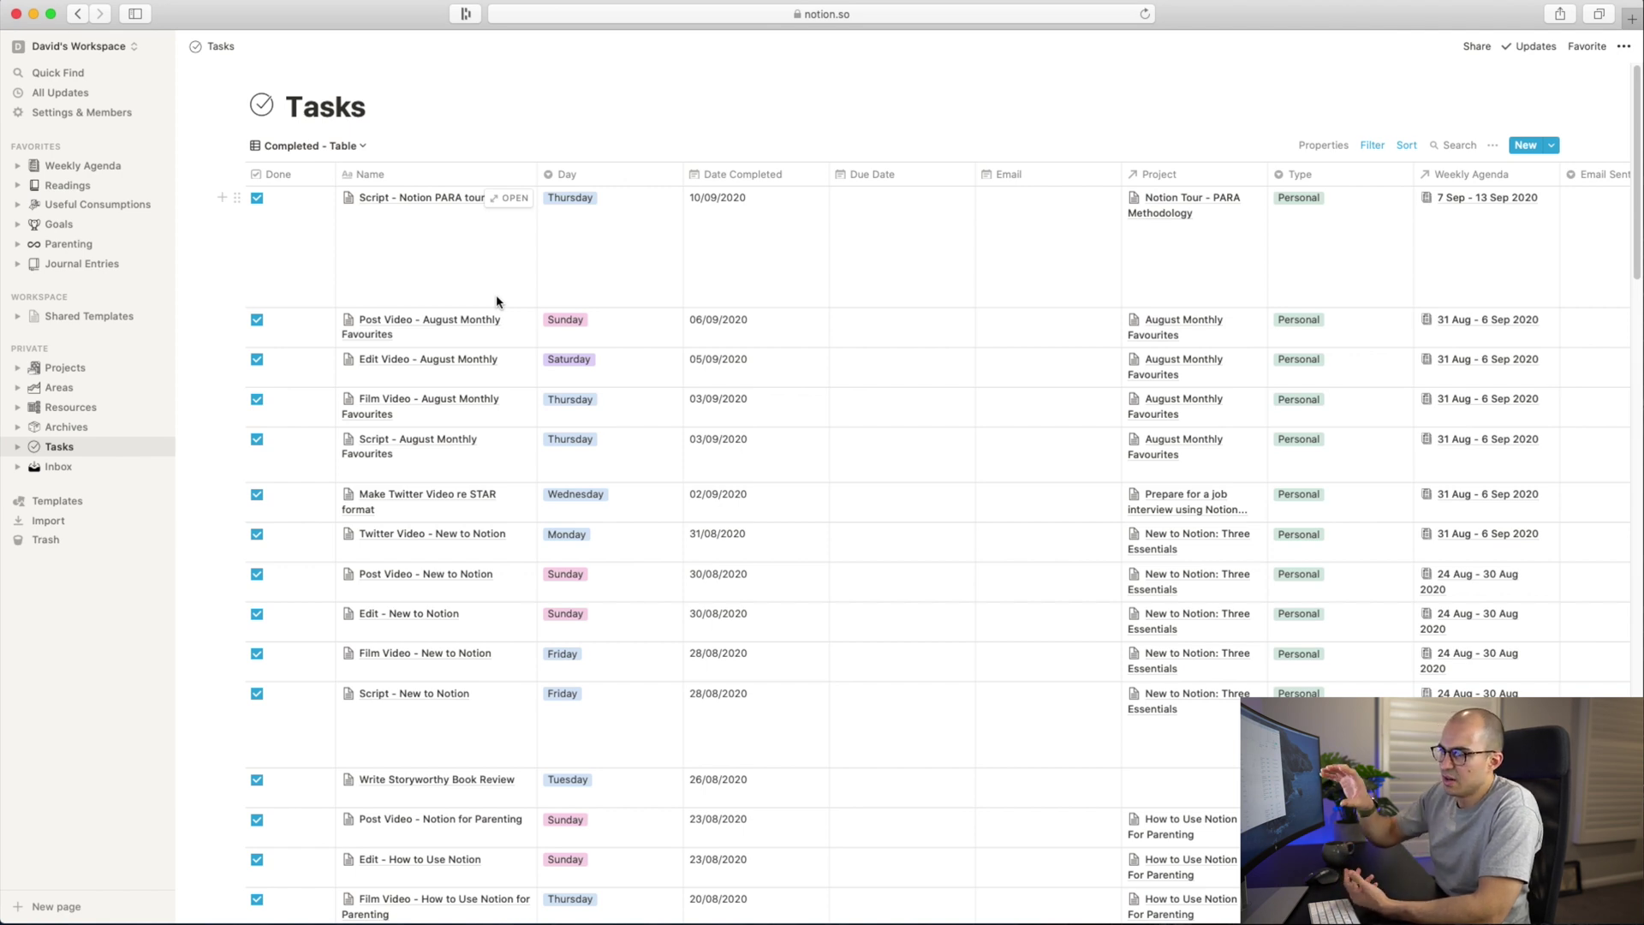
pyautogui.click(347, 152)
pyautogui.click(302, 198)
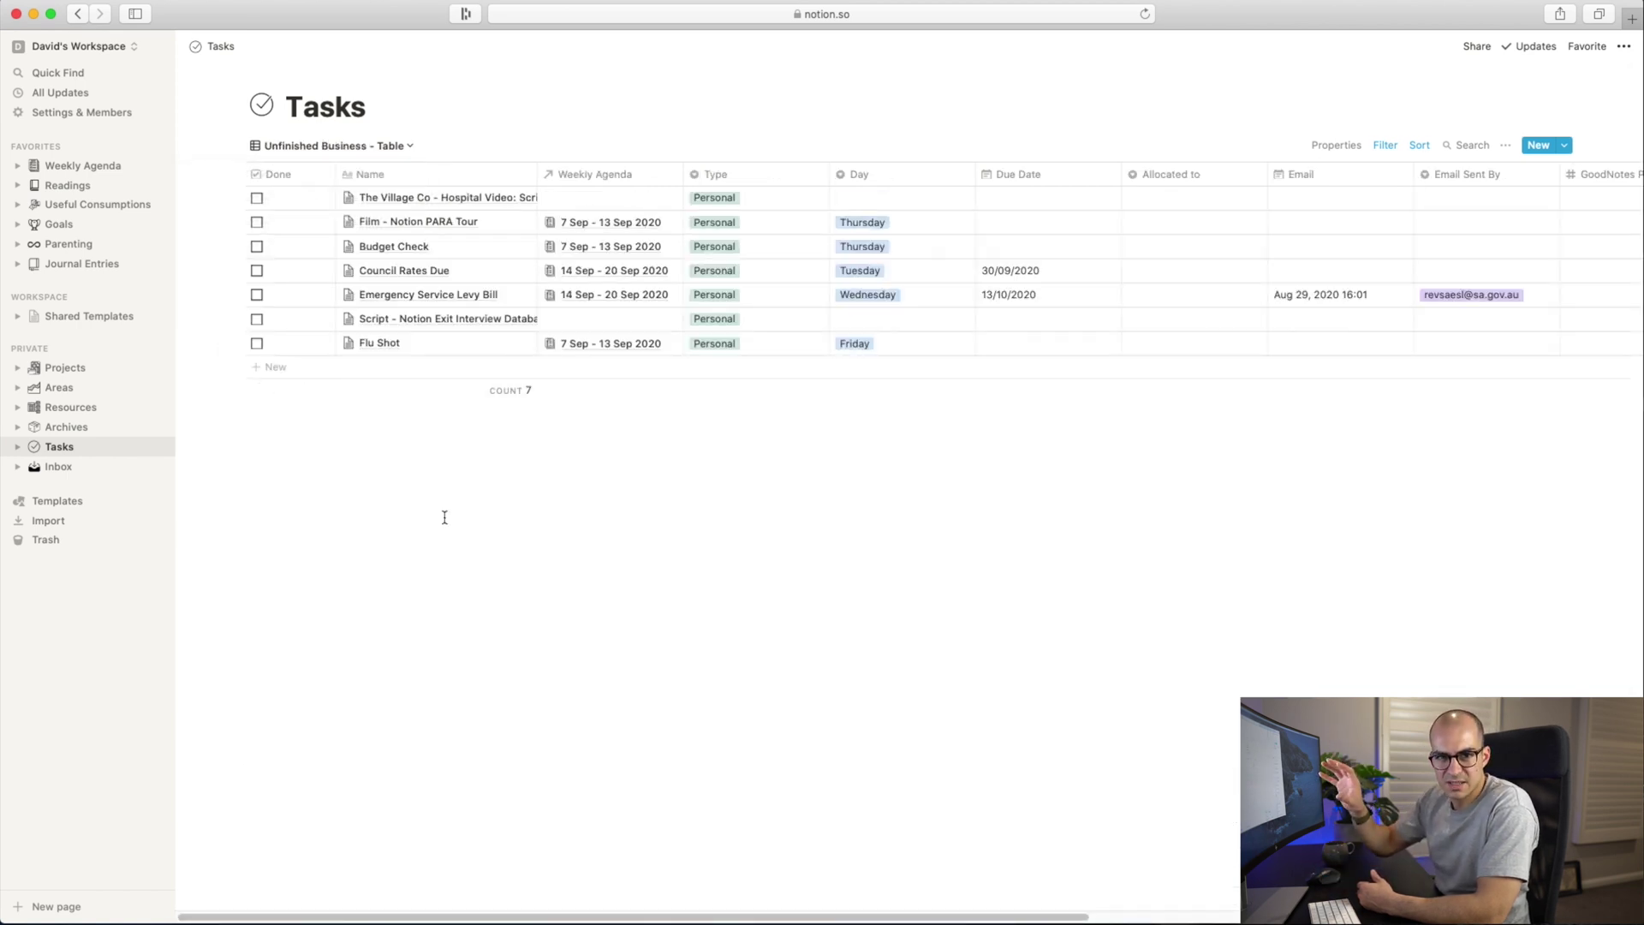
pyautogui.click(385, 146)
pyautogui.click(292, 221)
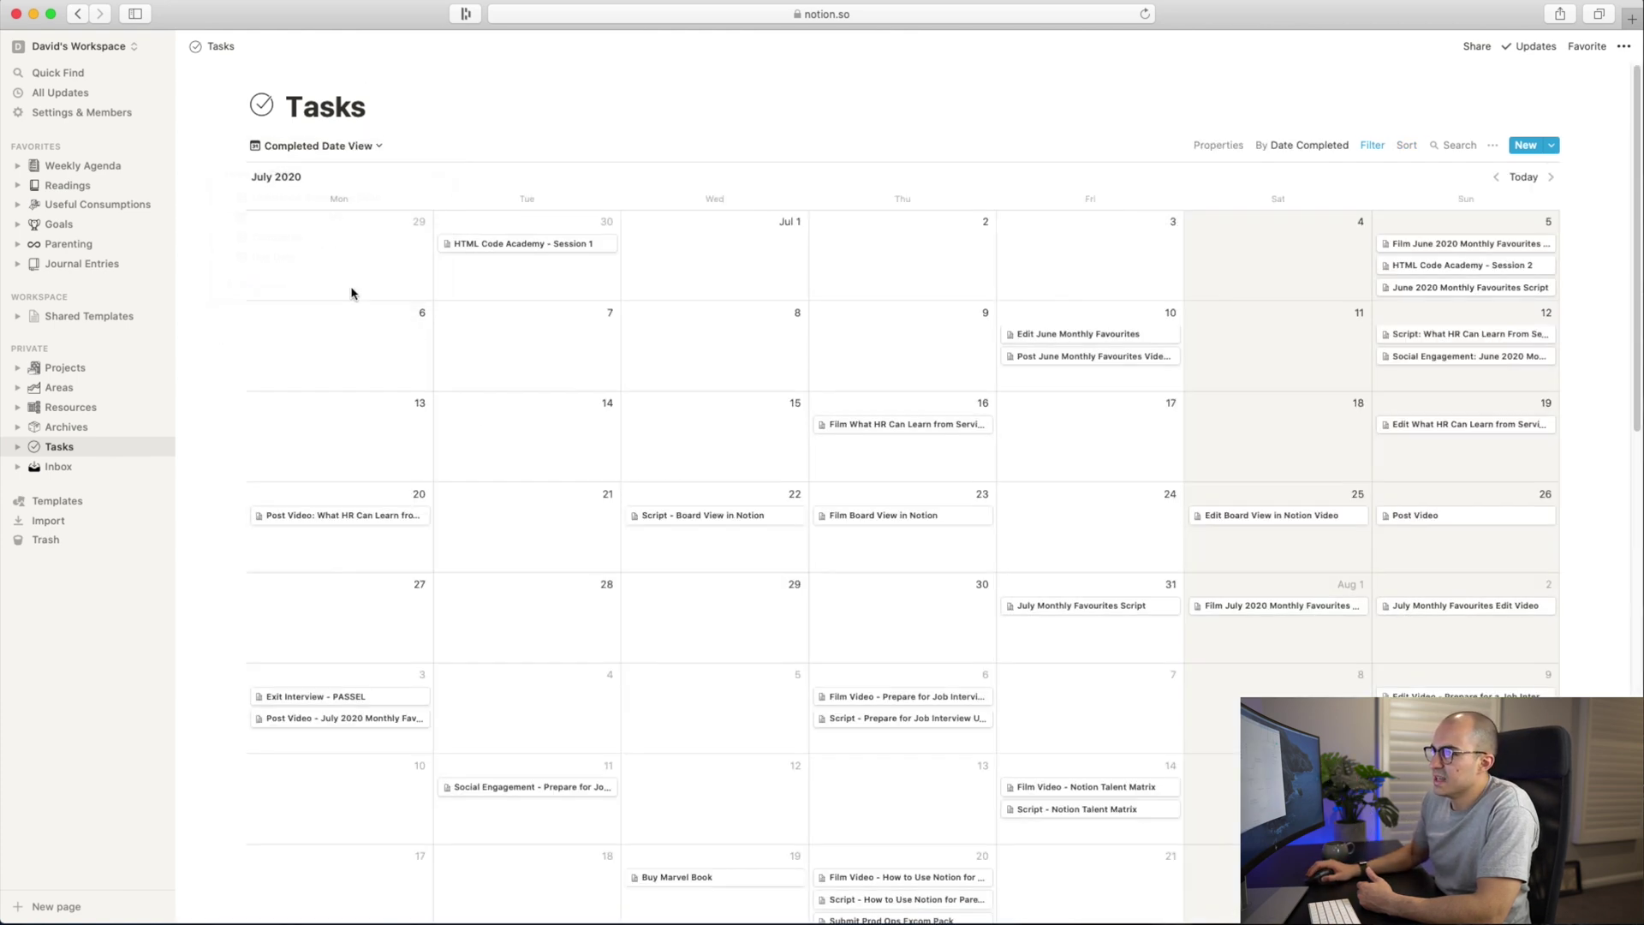
pyautogui.scroll(-10, 808, 440)
pyautogui.scroll(5, 848, 438)
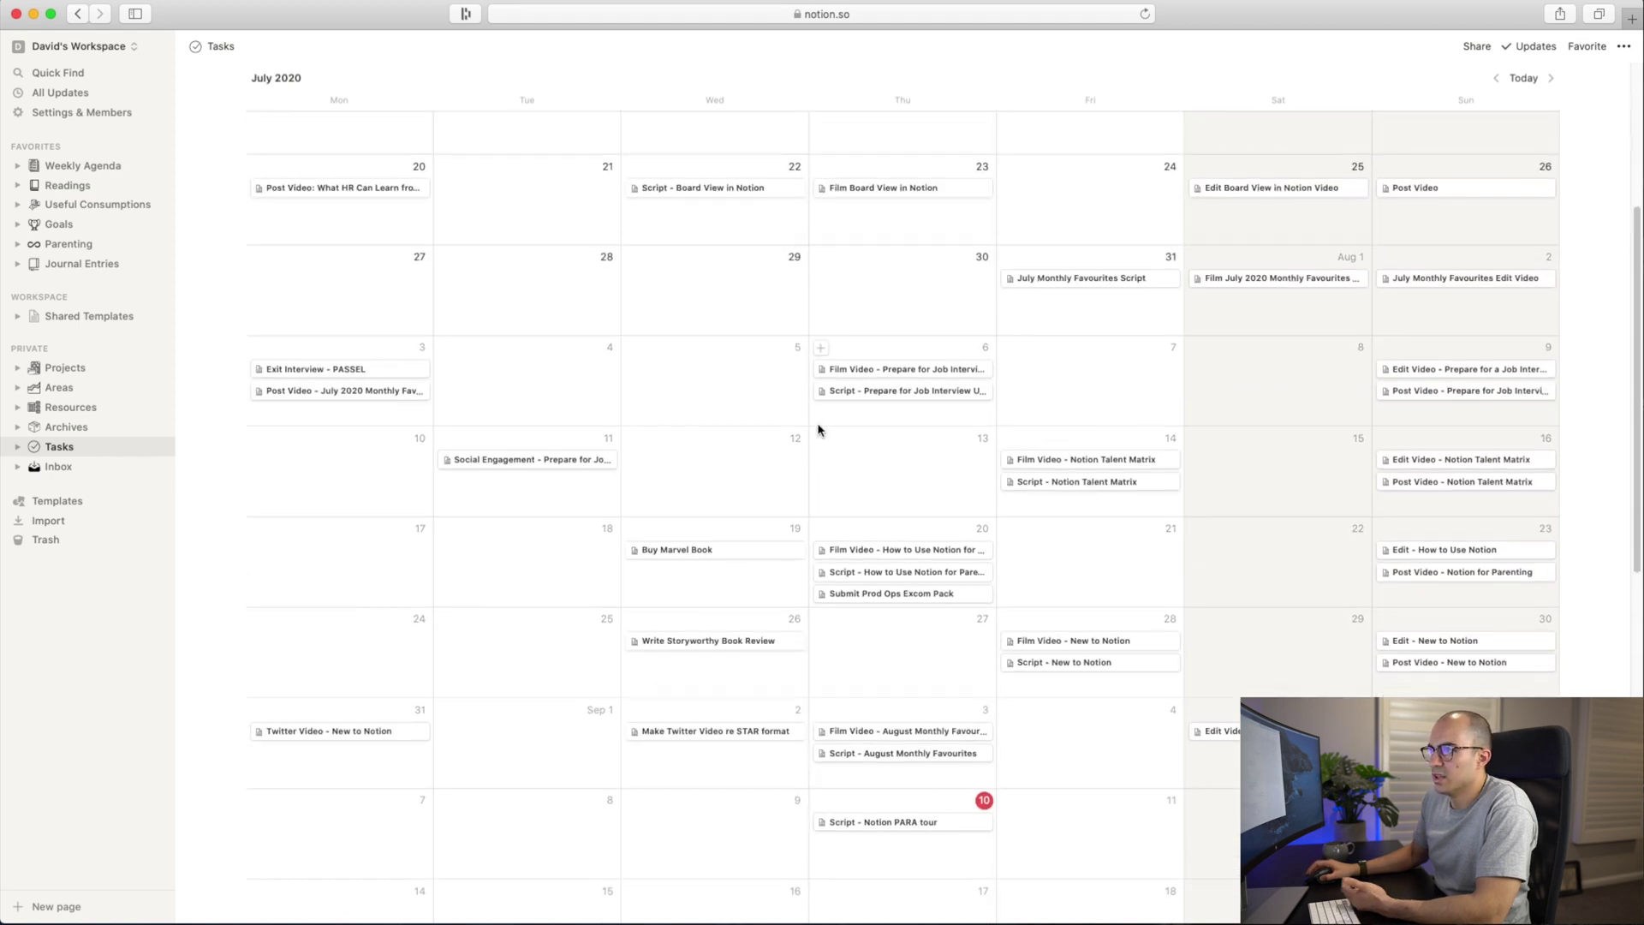
pyautogui.click(62, 469)
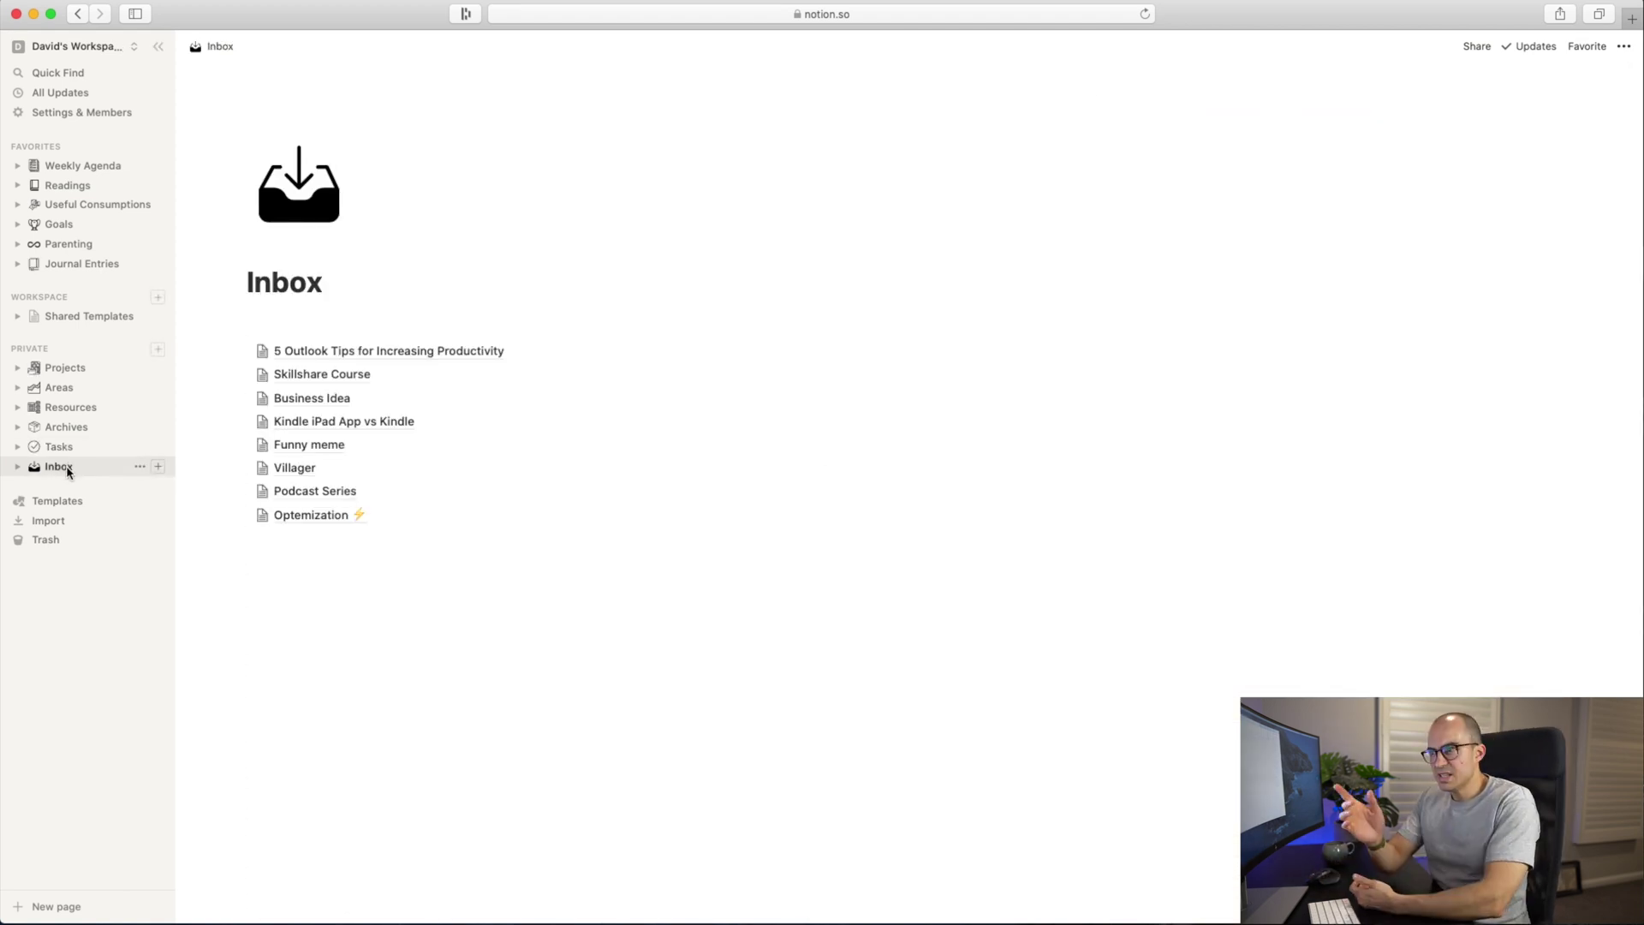